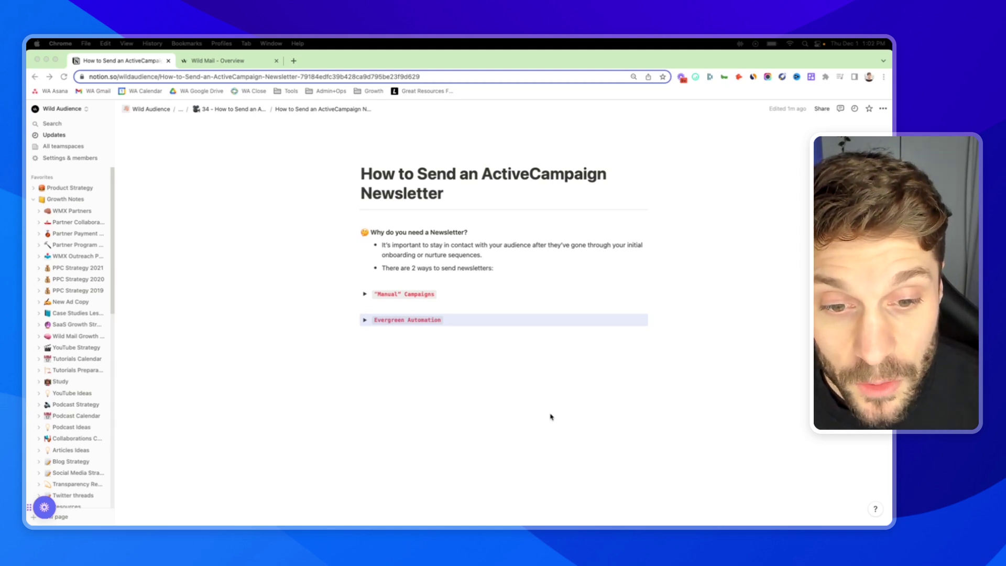
Expand the "Manual" Campaigns section of the newsletter notes and review its pros, cons and steps
left_click(365, 296)
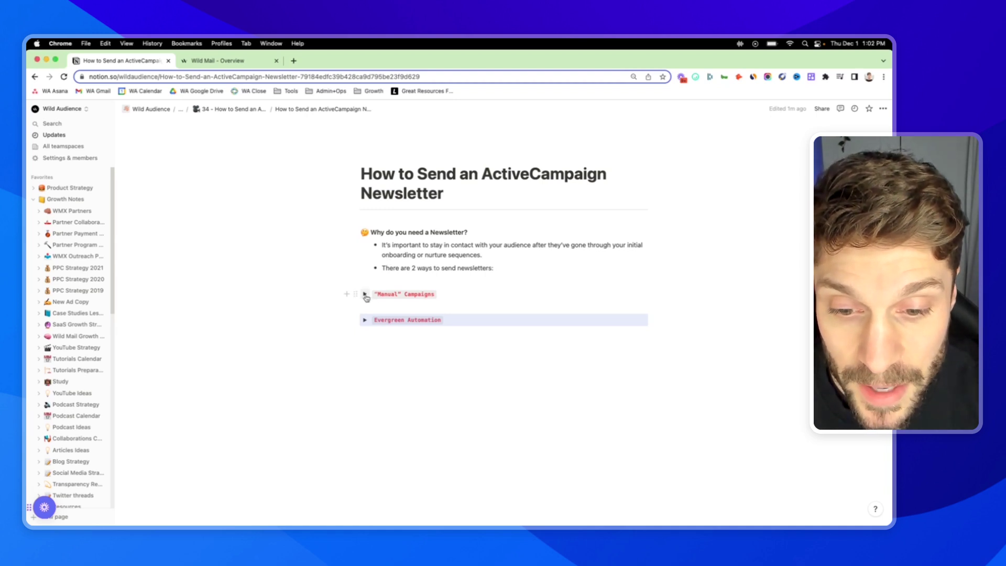
left_click(365, 297)
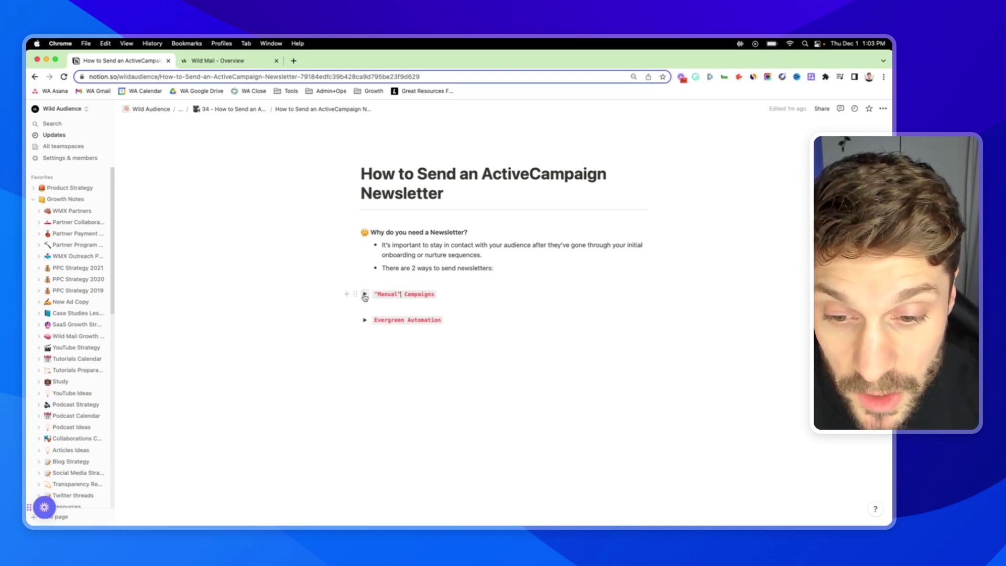
left_click(365, 295)
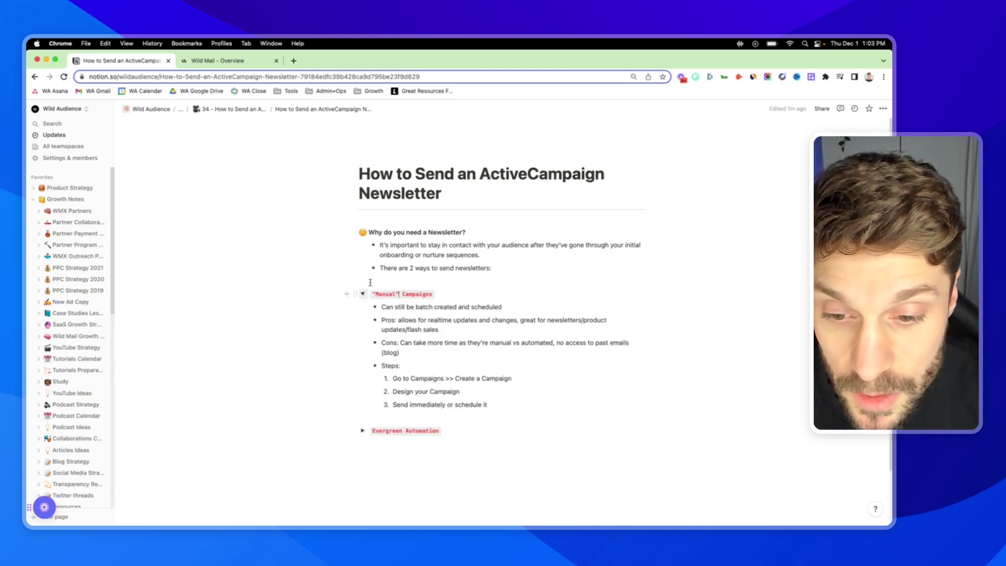
scroll(408, 304, "down", 1)
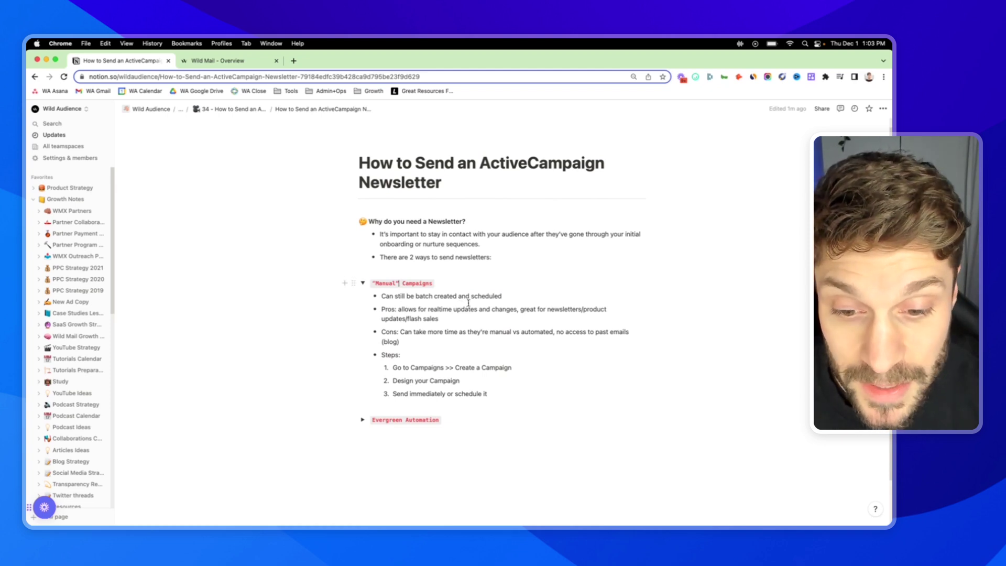
scroll(468, 303, "down", 1)
left_click_drag(440, 304, 400, 306)
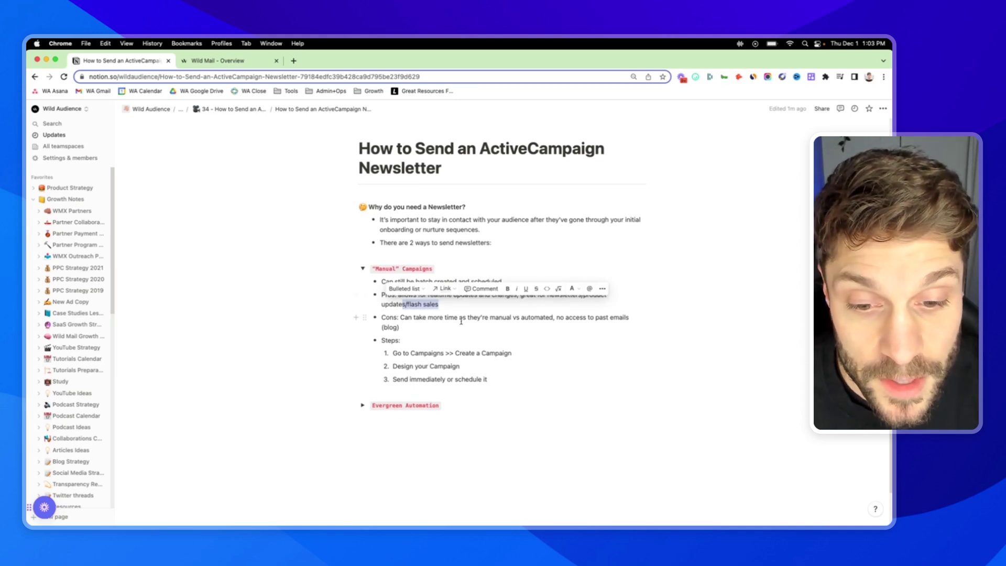
left_click(439, 304)
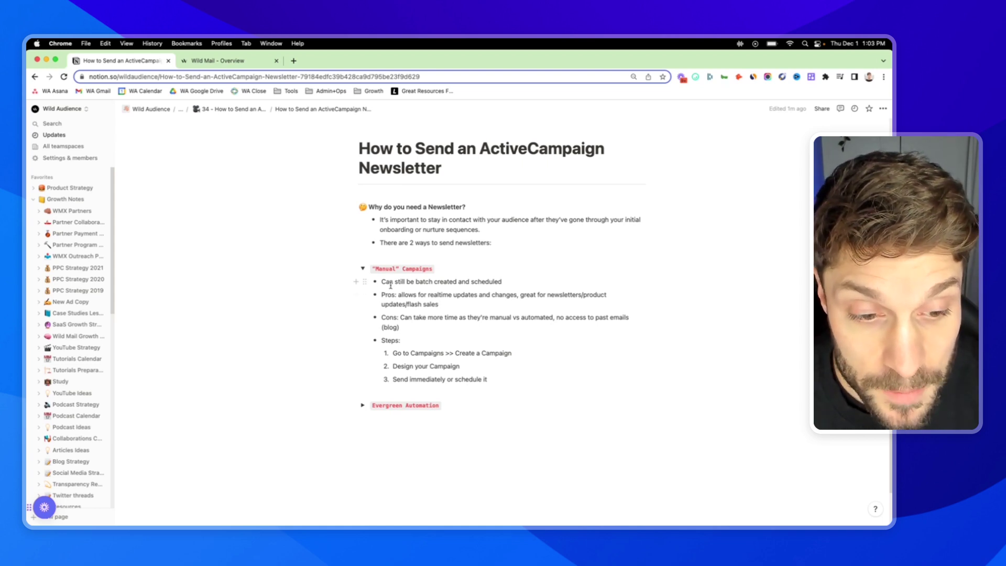
left_click(554, 318)
type(",")
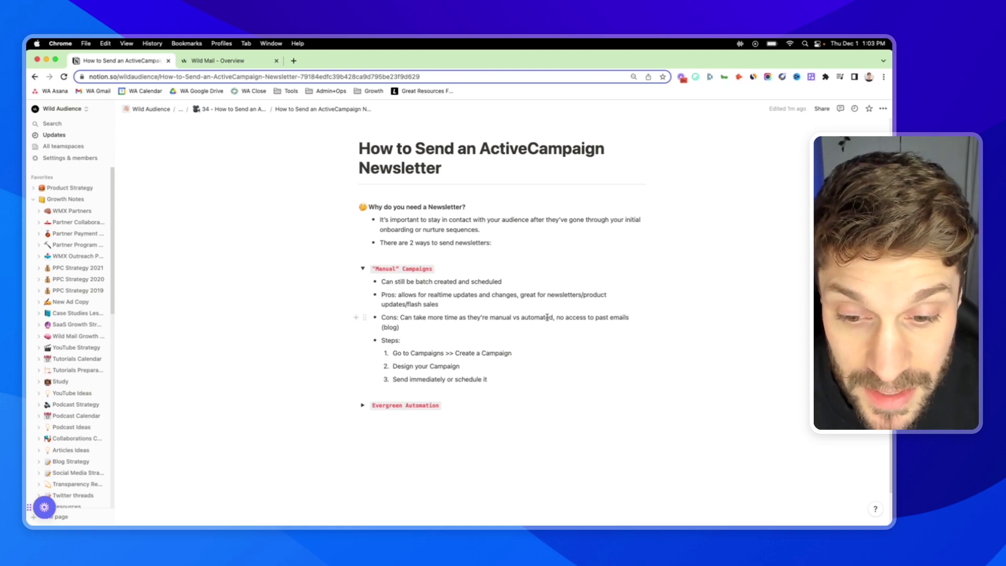
left_click_drag(397, 328, 384, 328)
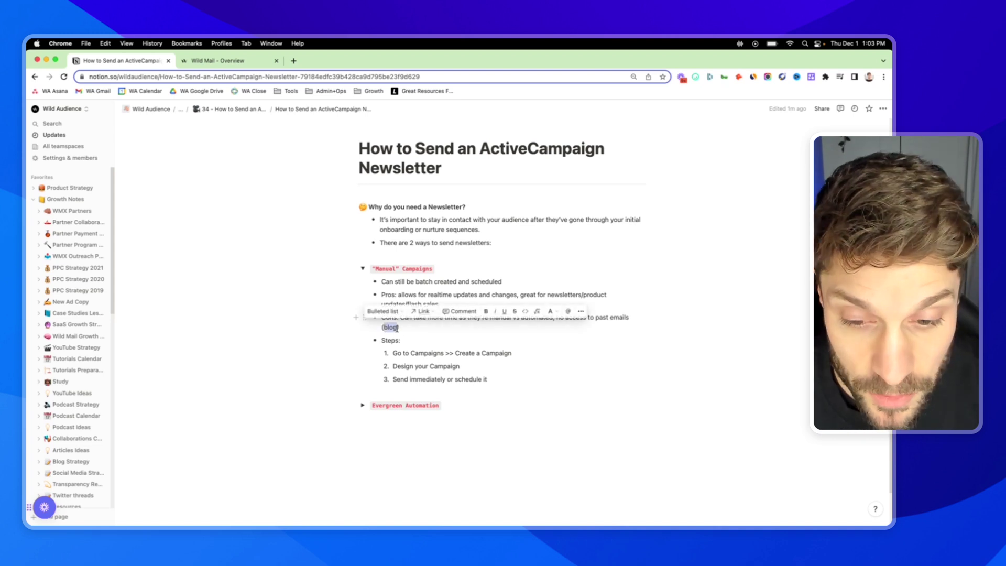
left_click(397, 328)
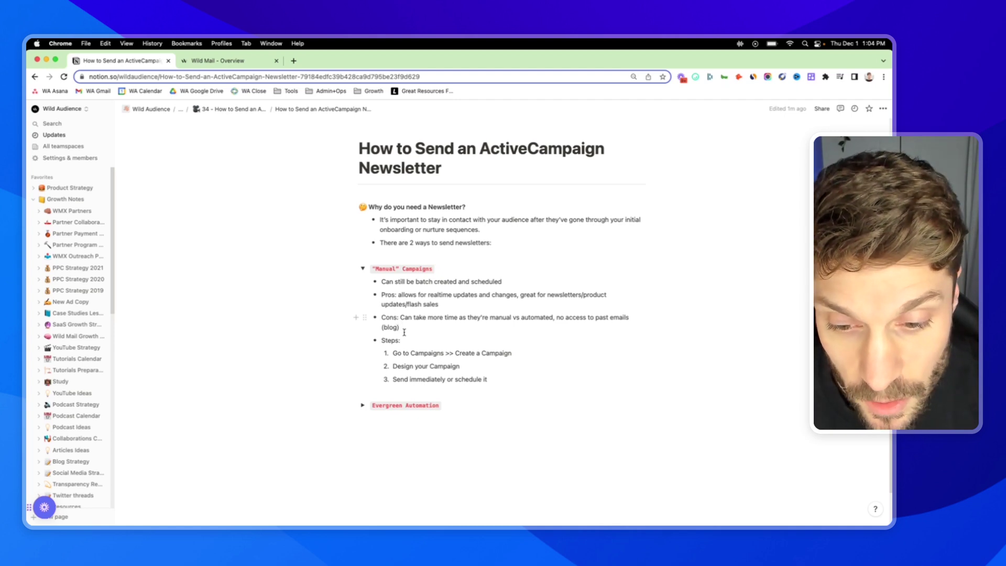
scroll(398, 322, "down", 1)
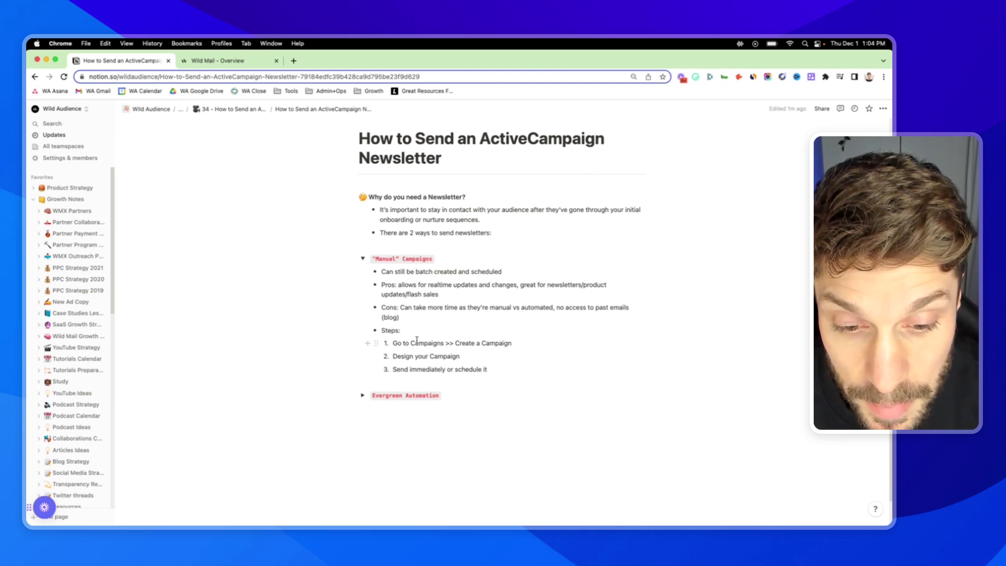
triple_click(477, 343)
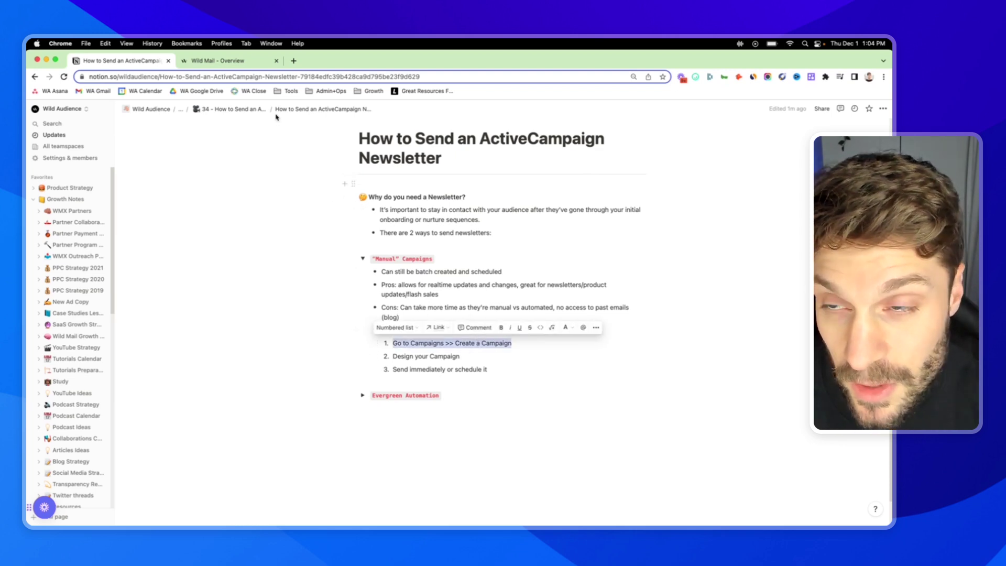
Switch to Wild Mail, create a new Standard campaign named "Newsletter example" and proceed to list selection
left_click(220, 61)
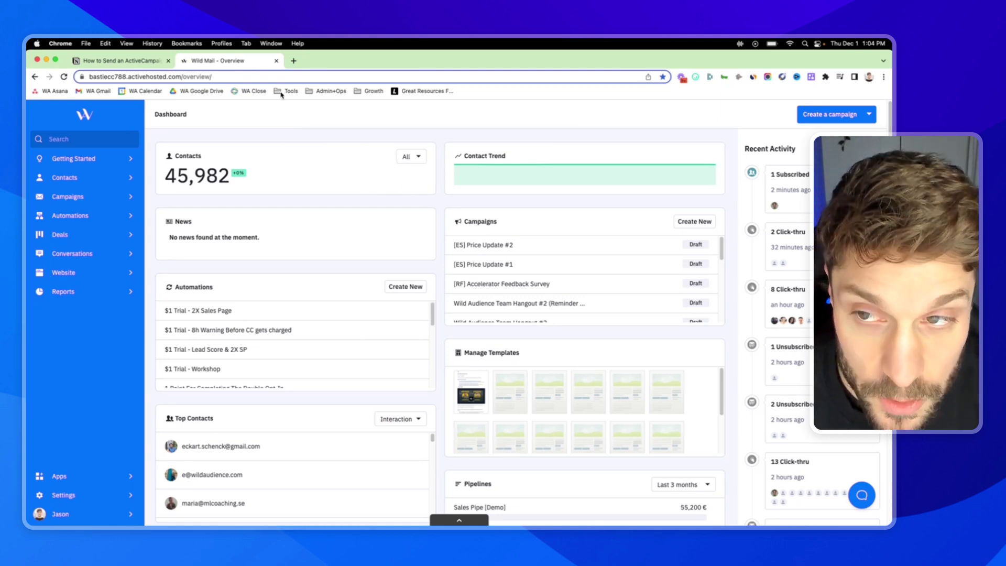
left_click(100, 199)
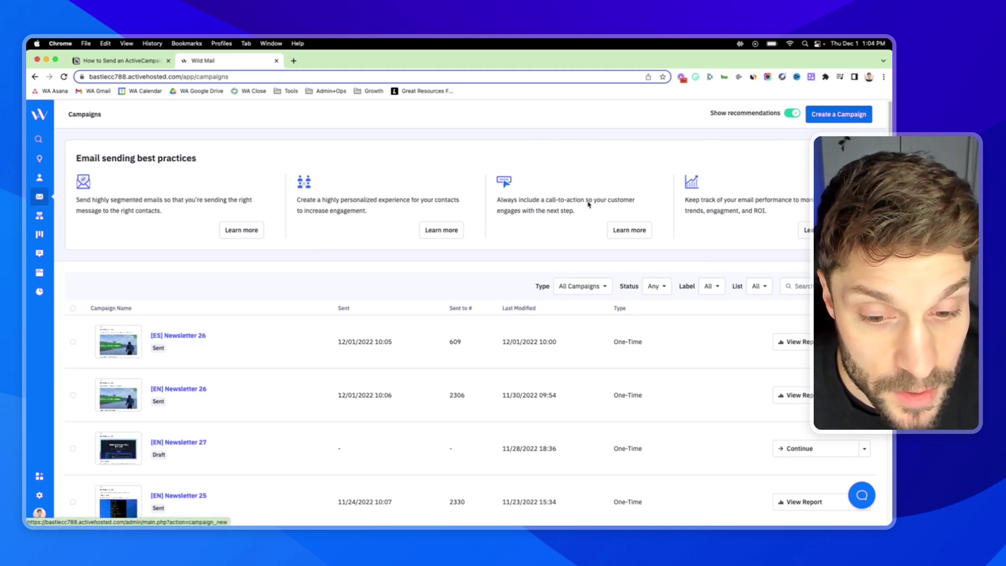
scroll(207, 352, "down", 1)
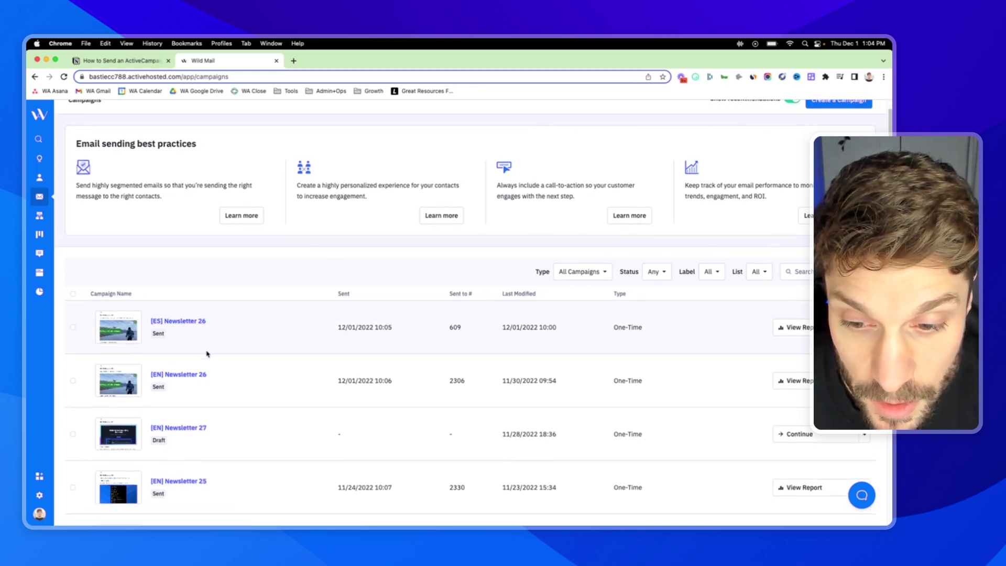
scroll(206, 352, "up", 1)
left_click(838, 113)
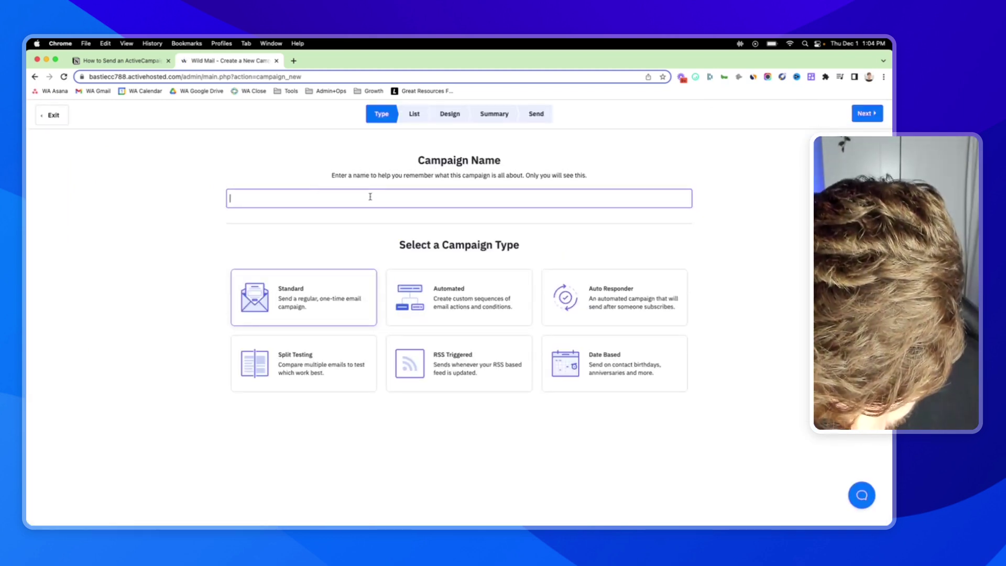
type("Newsletter example")
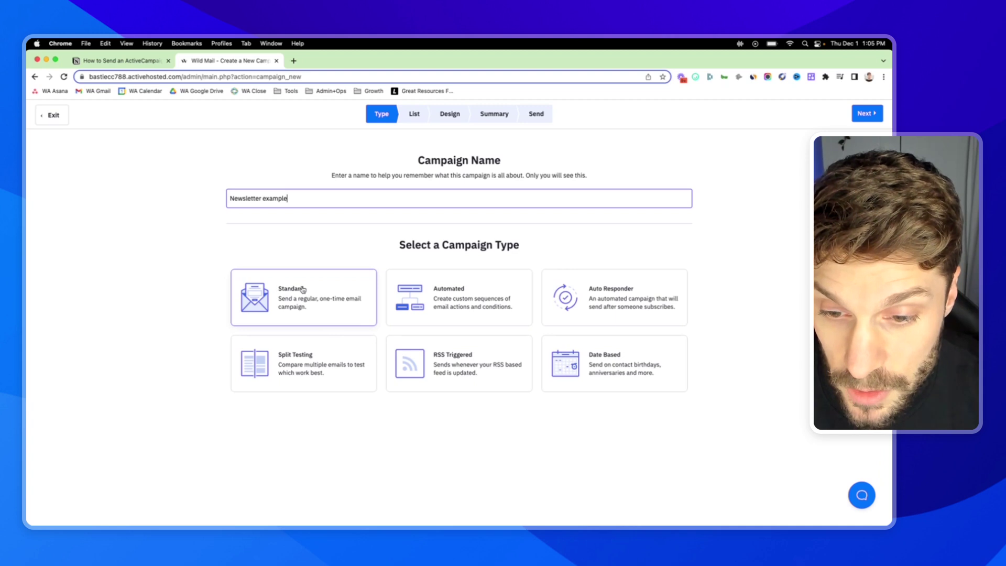
left_click(866, 114)
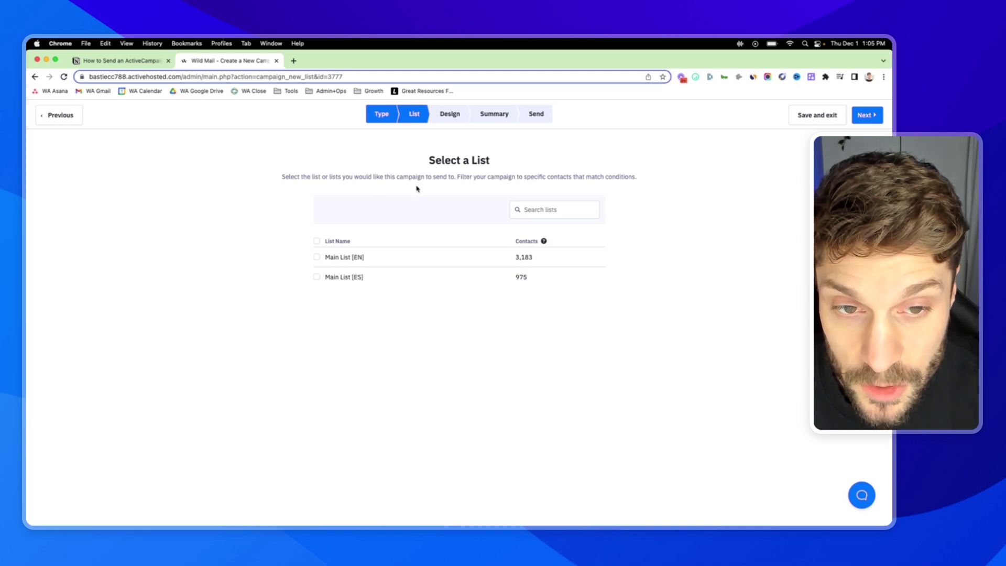
Target Main List [EN] with the [EN] Newsletter segment, and continue to the design stage with the Email Designer template type
left_click(317, 258)
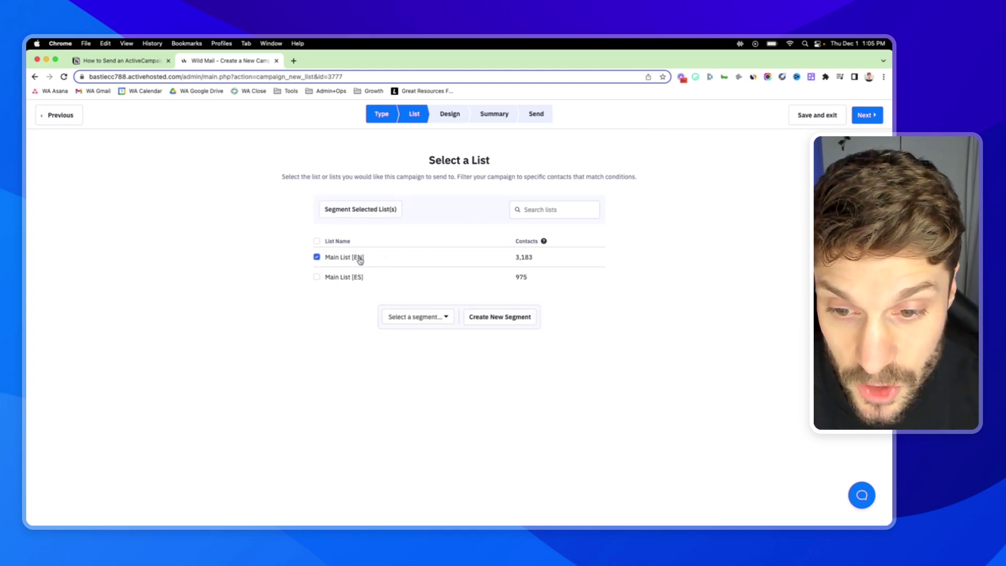
left_click(447, 317)
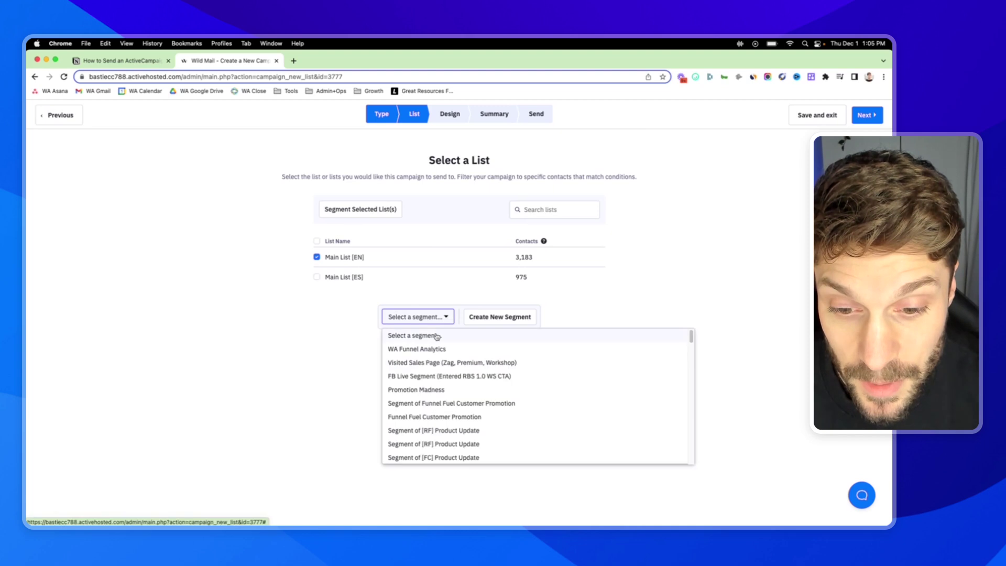
scroll(440, 353, "down", 5)
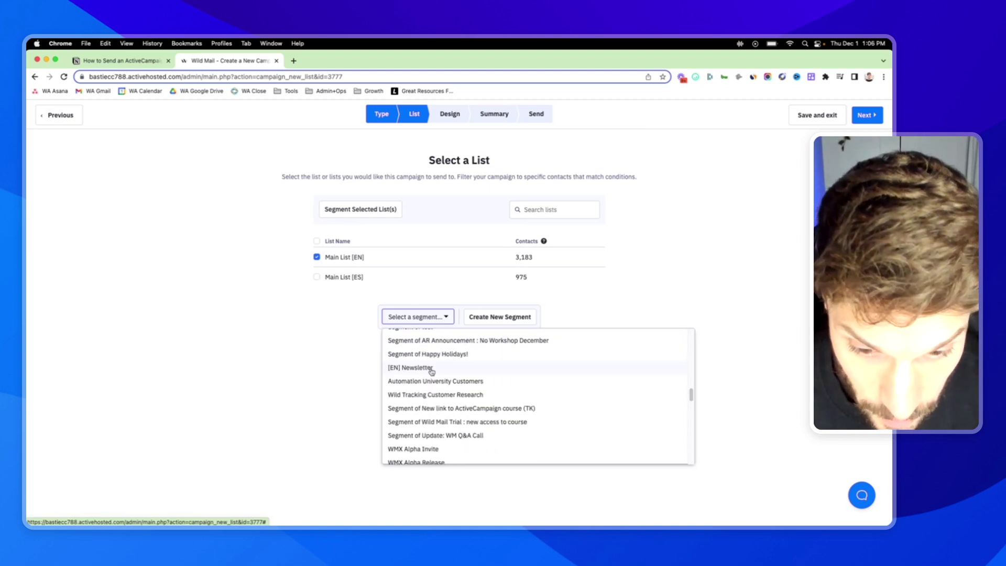
left_click(431, 370)
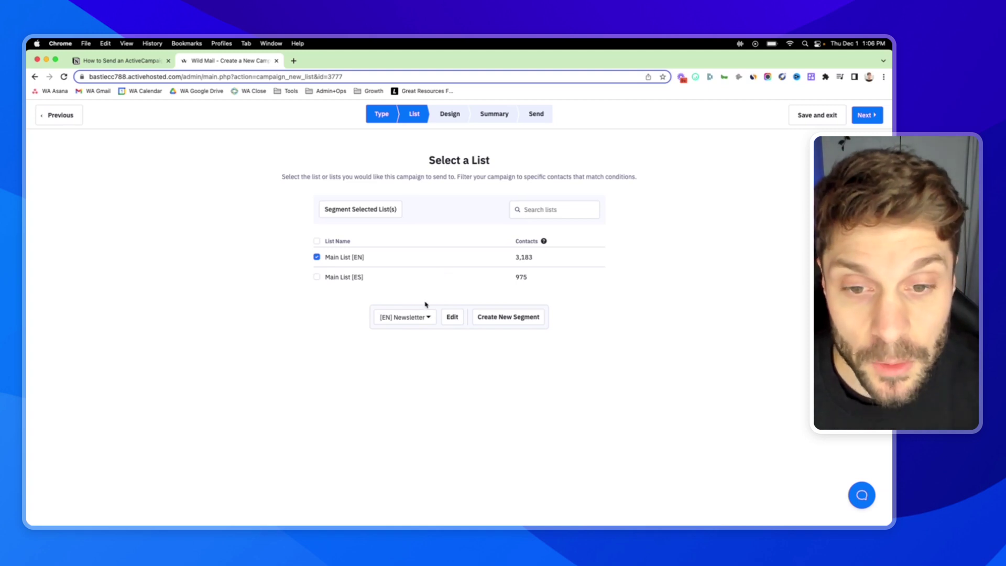
left_click(870, 118)
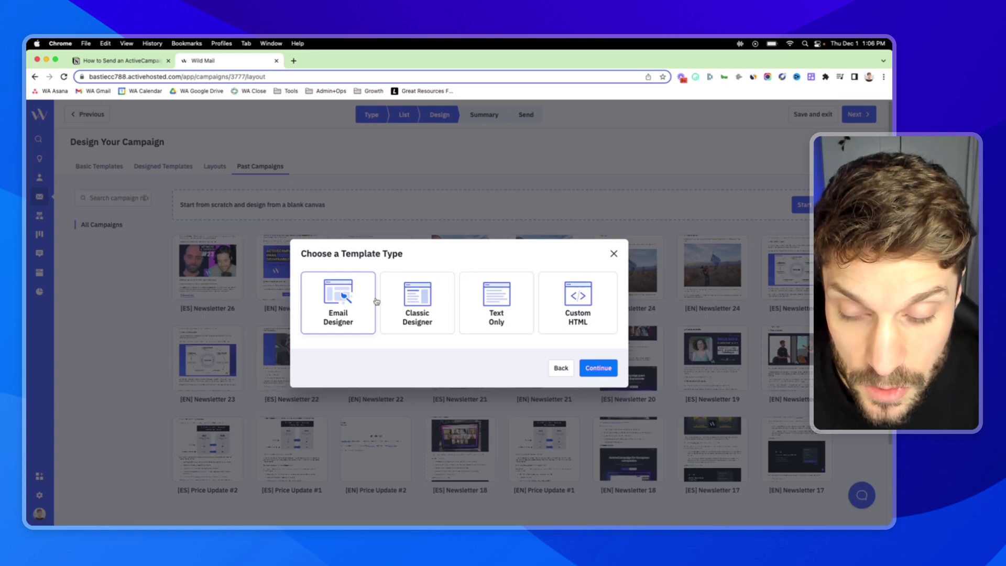
left_click(598, 369)
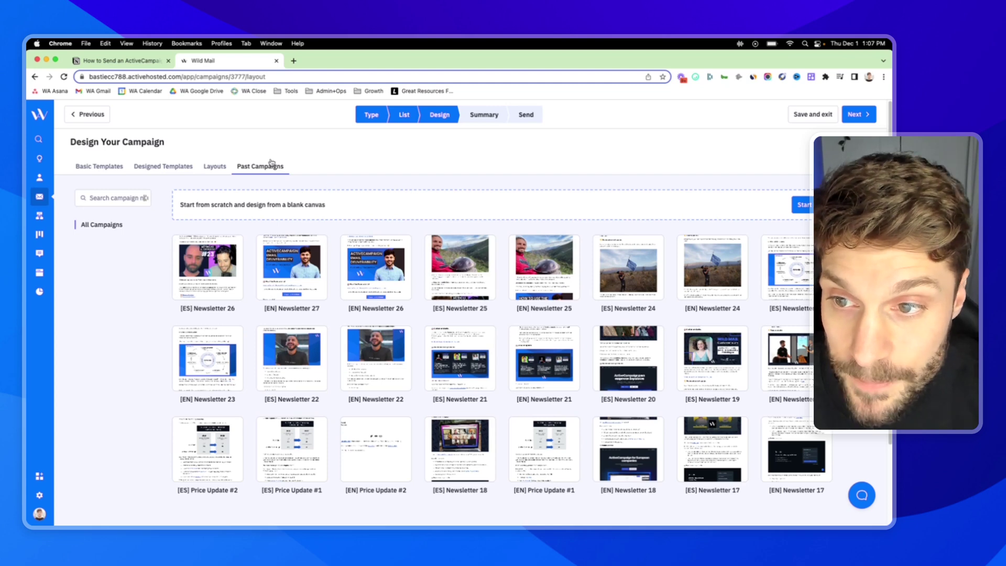
Browse the available layouts and the designed templates in the Newsletters category
left_click(214, 168)
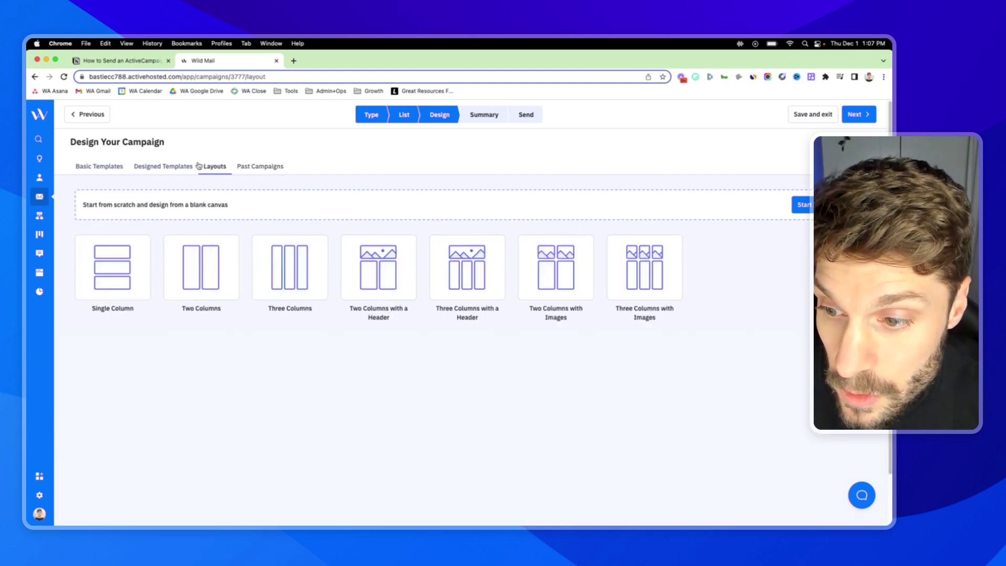
left_click(176, 168)
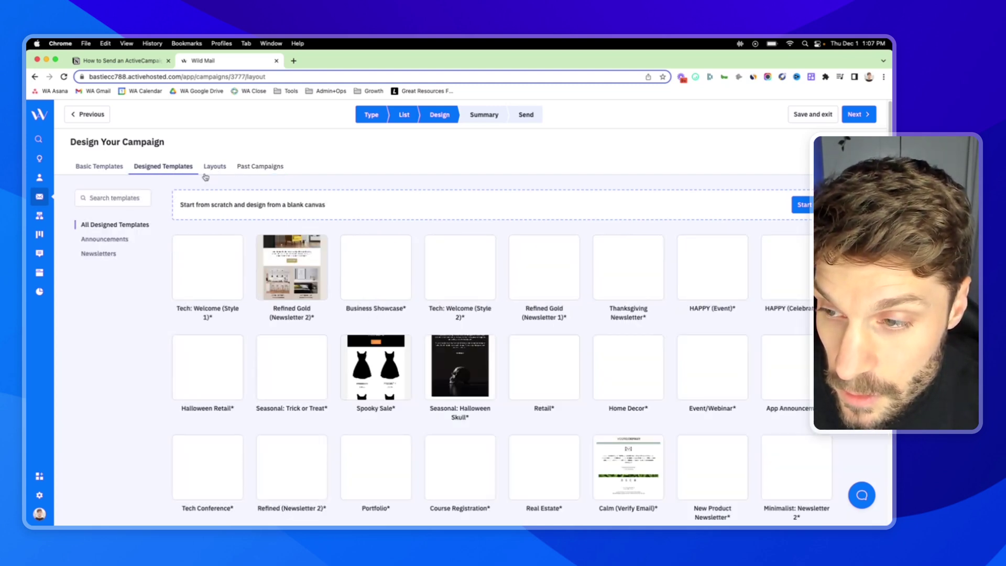
left_click(91, 198)
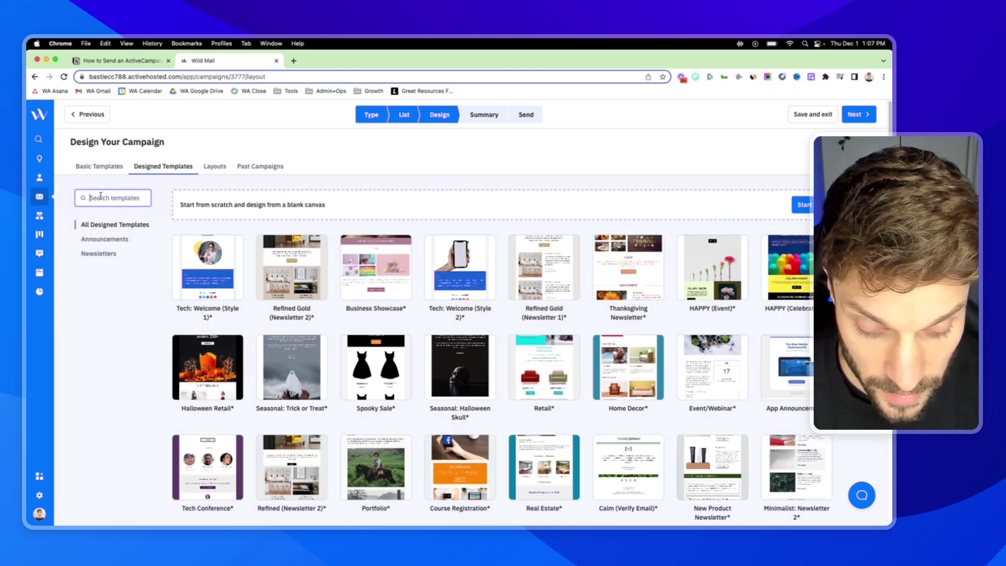
left_click(102, 253)
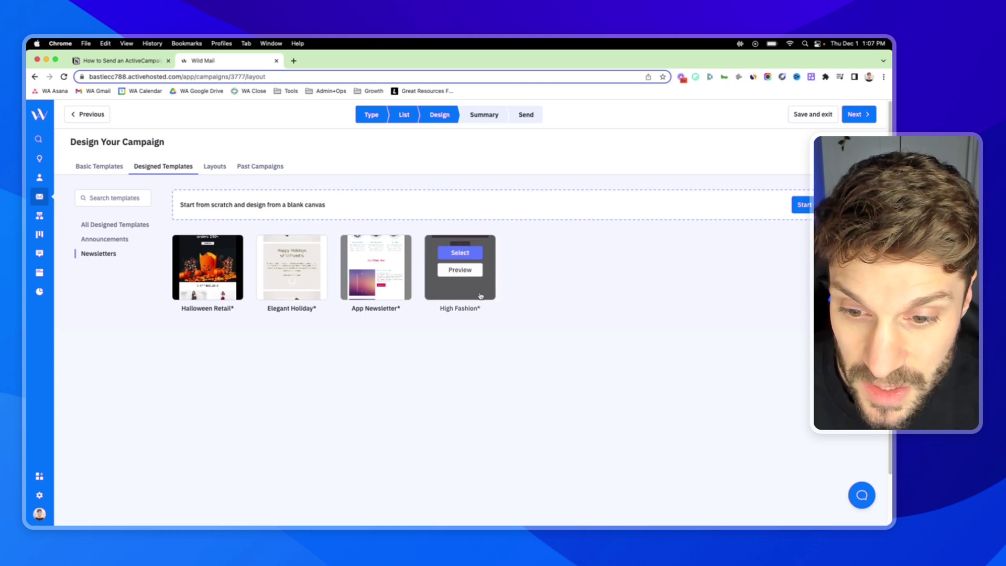
mouse_move(270, 273)
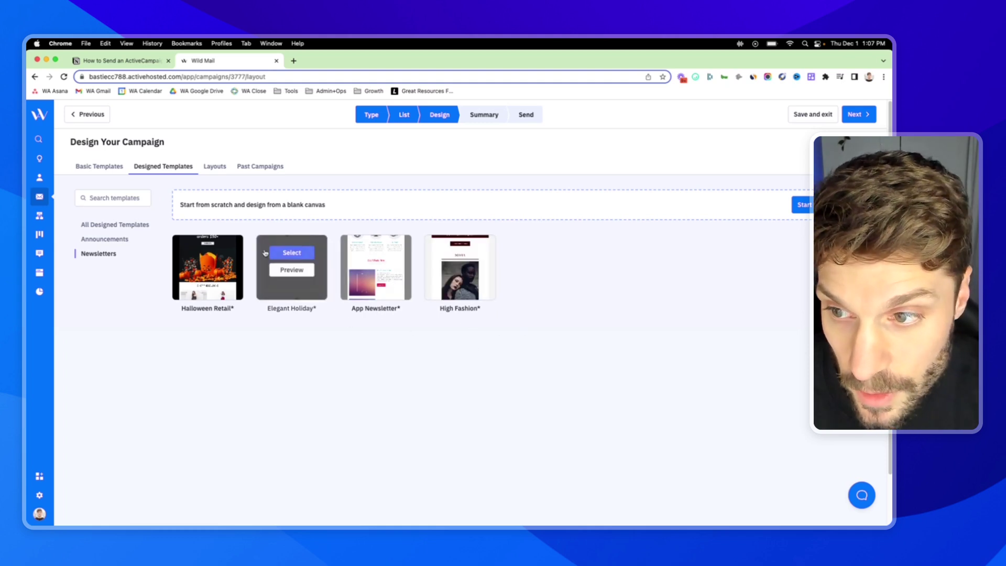
Search the basic templates for "new" and select the Weekly Newsletter template
left_click(108, 168)
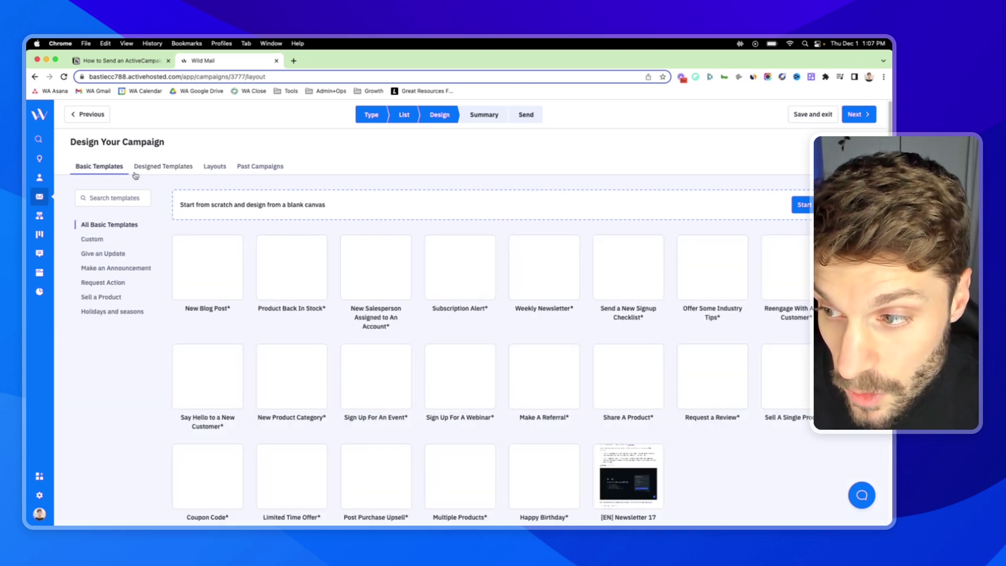
left_click(124, 201)
type("new")
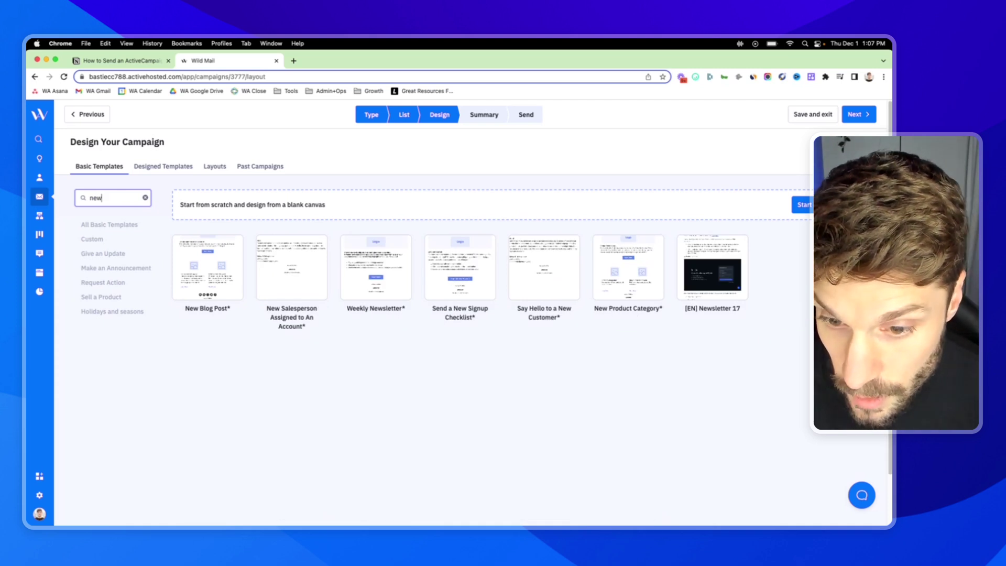
mouse_move(390, 280)
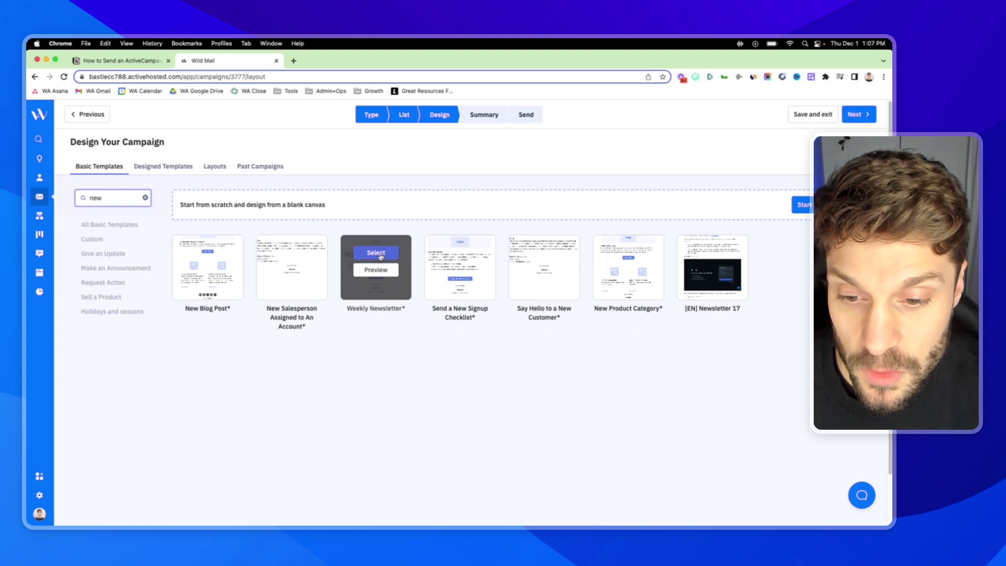
left_click(380, 256)
Set the email subject to "NL #1" in the sender details and continue to the email editor
left_click(404, 348)
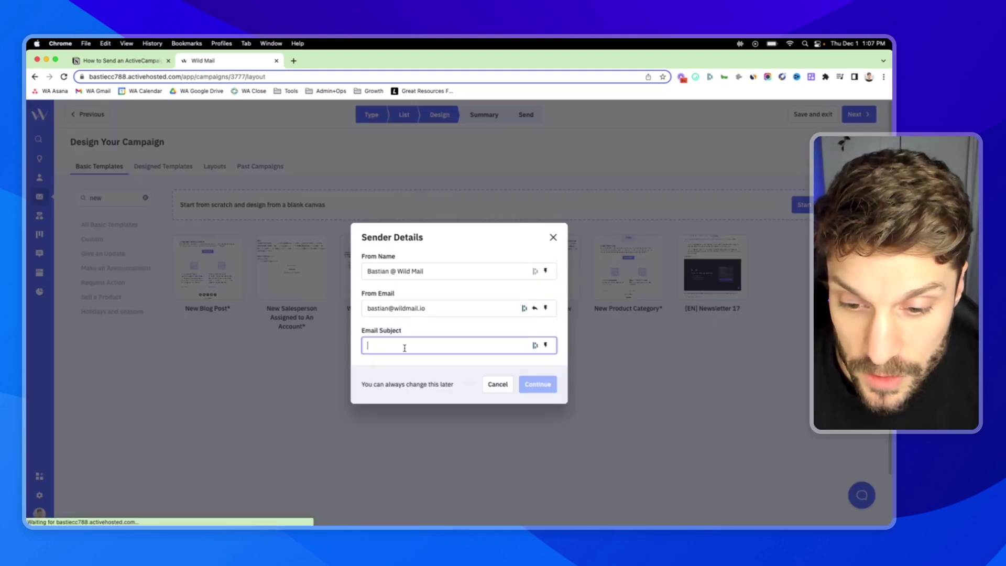
key("Escape")
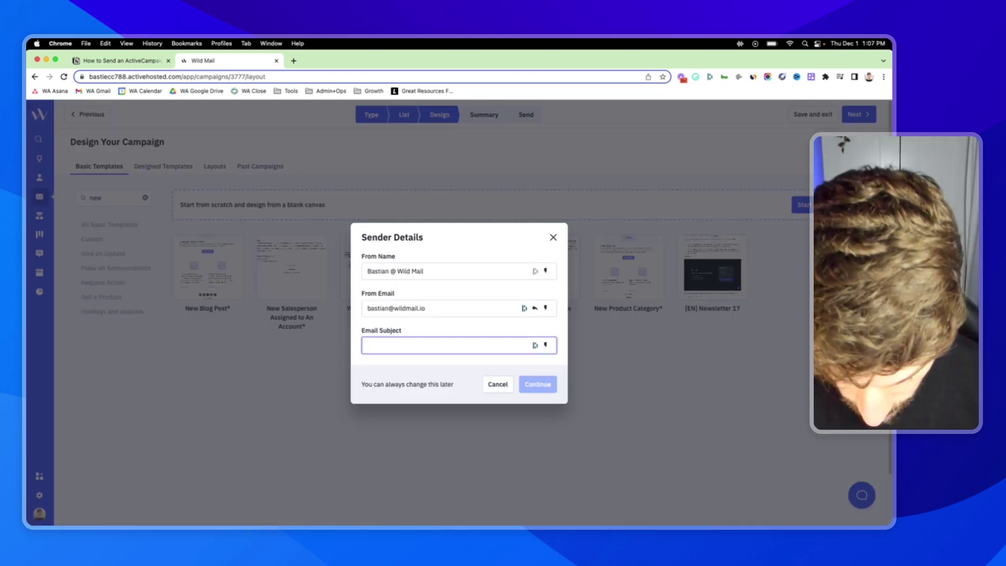
type("NL #1")
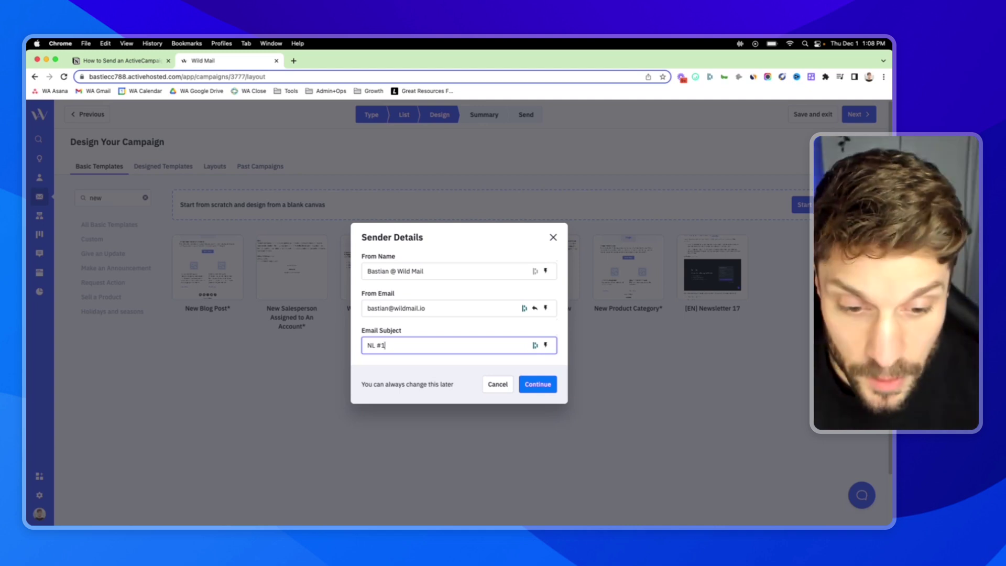
left_click(537, 384)
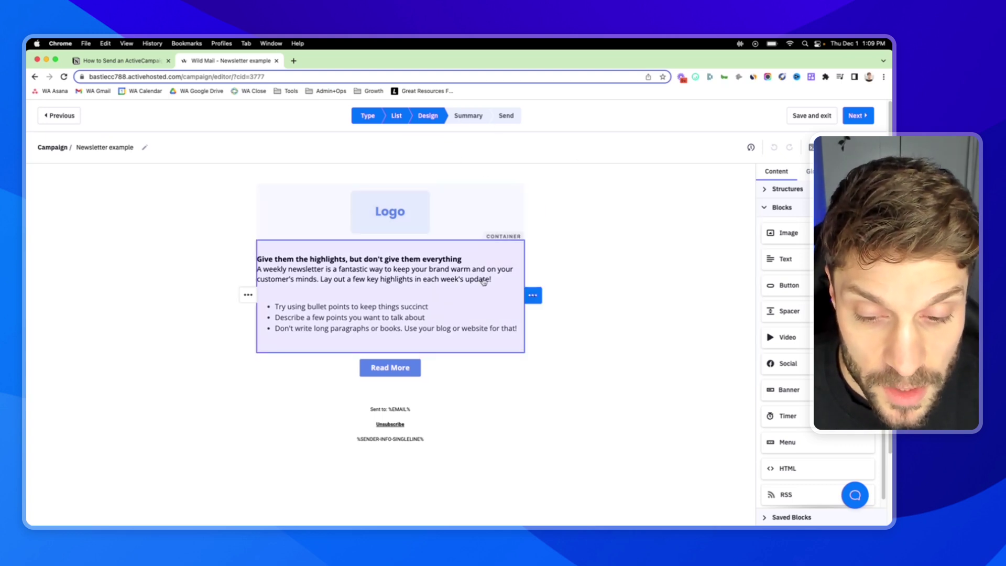
Continue to the campaign summary and review its preheader text, tracking options and schedule settings
left_click(852, 116)
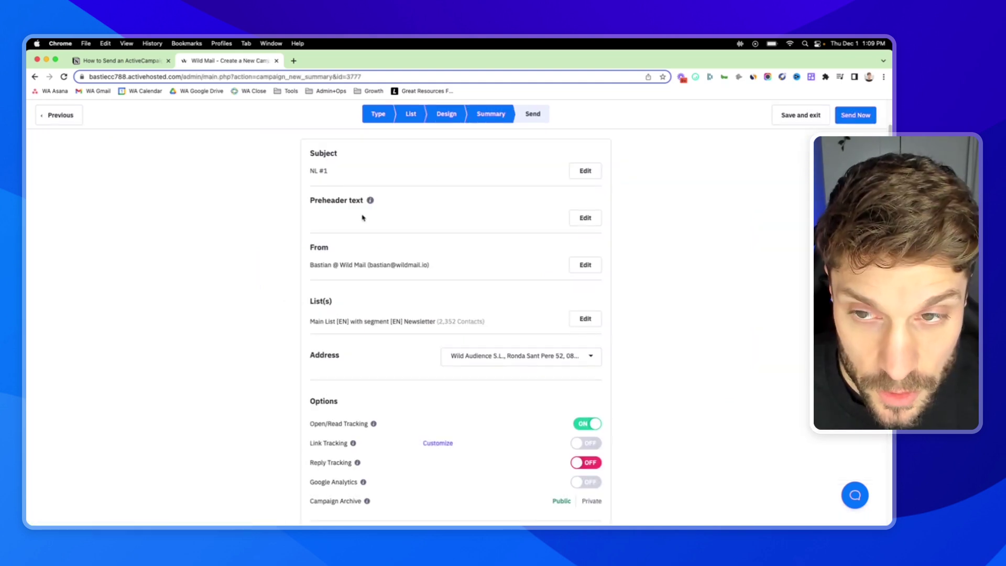
mouse_move(371, 201)
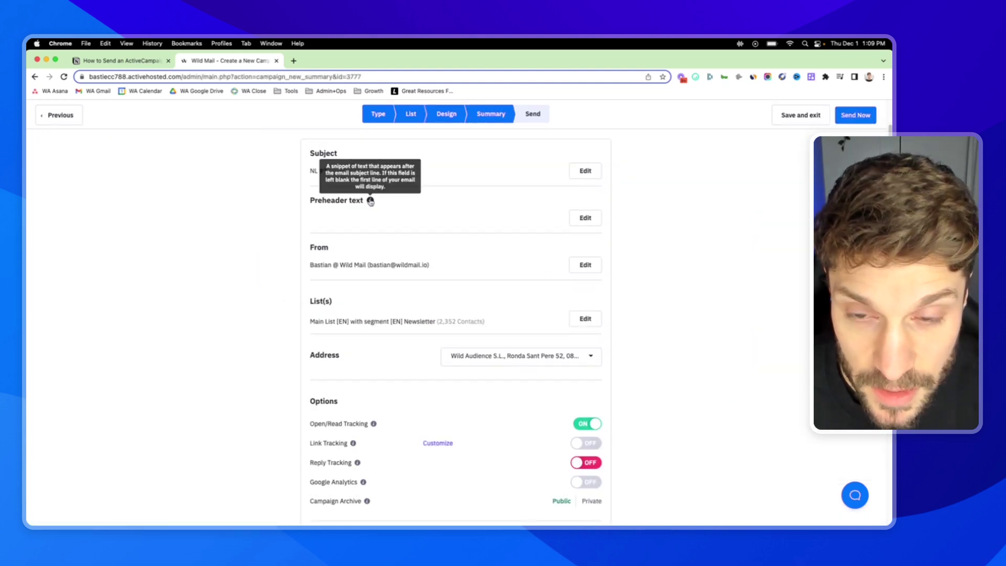
scroll(449, 233, "down", 5)
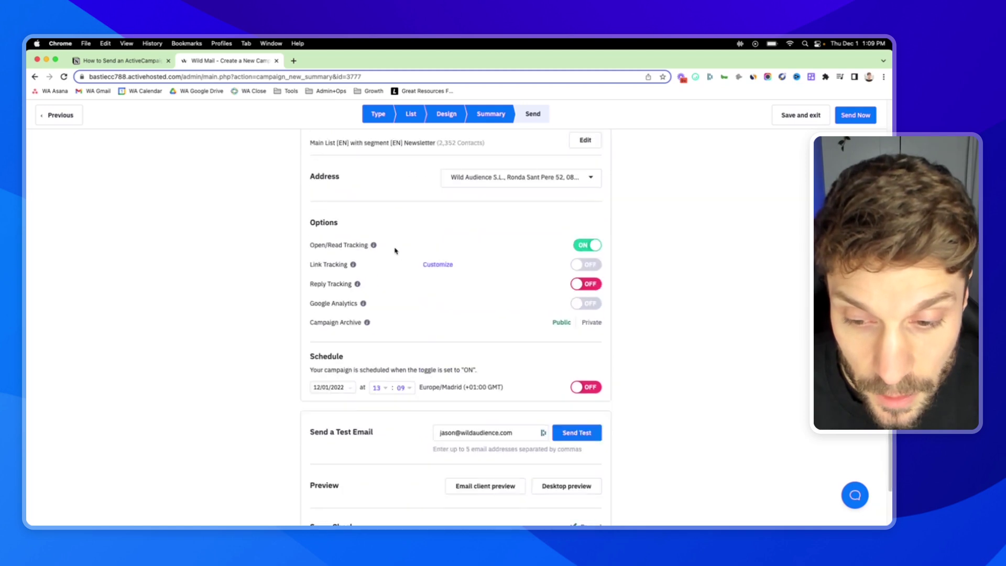
scroll(395, 251, "down", 2)
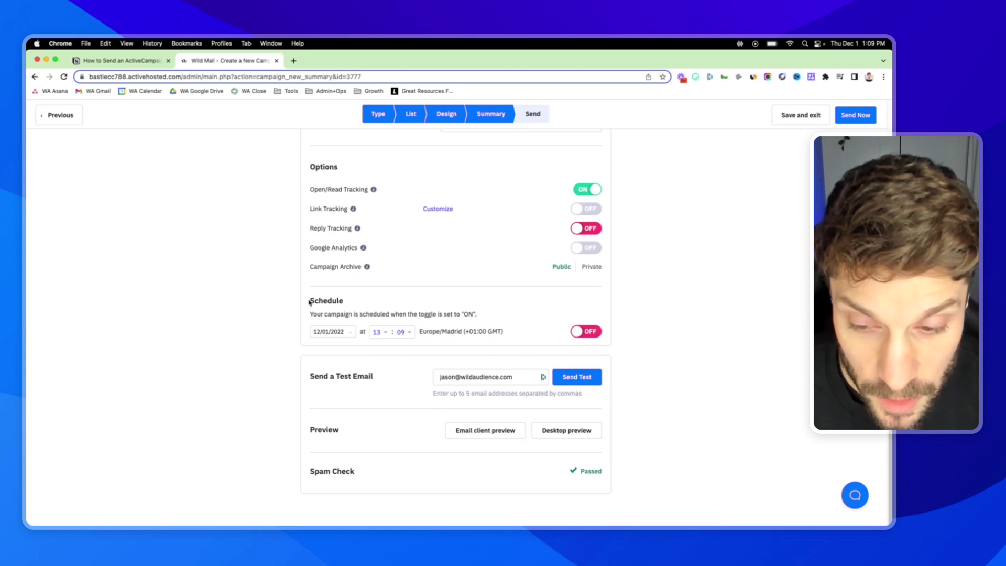
left_click_drag(310, 302, 348, 303)
left_click(371, 305)
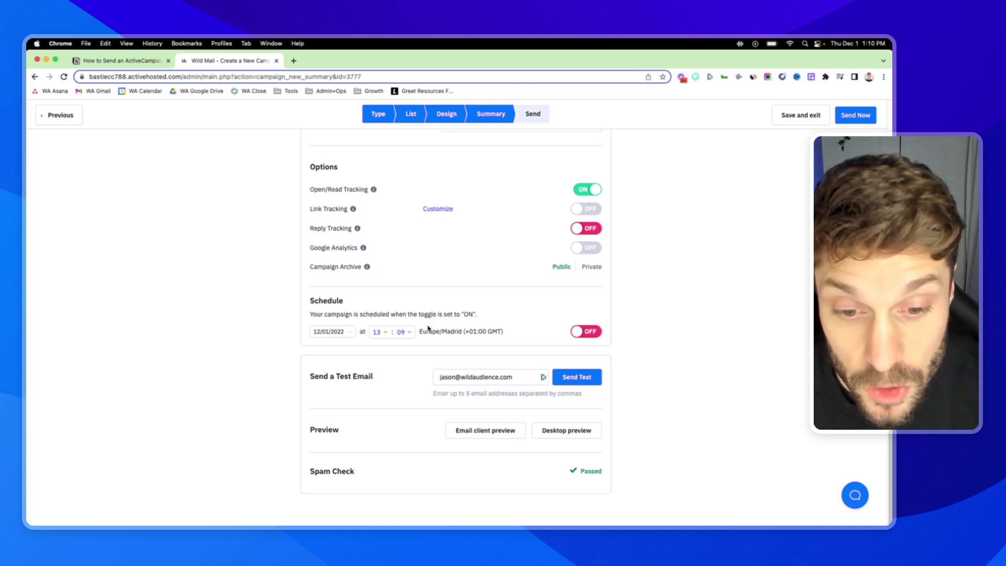
scroll(429, 328, "up", 5)
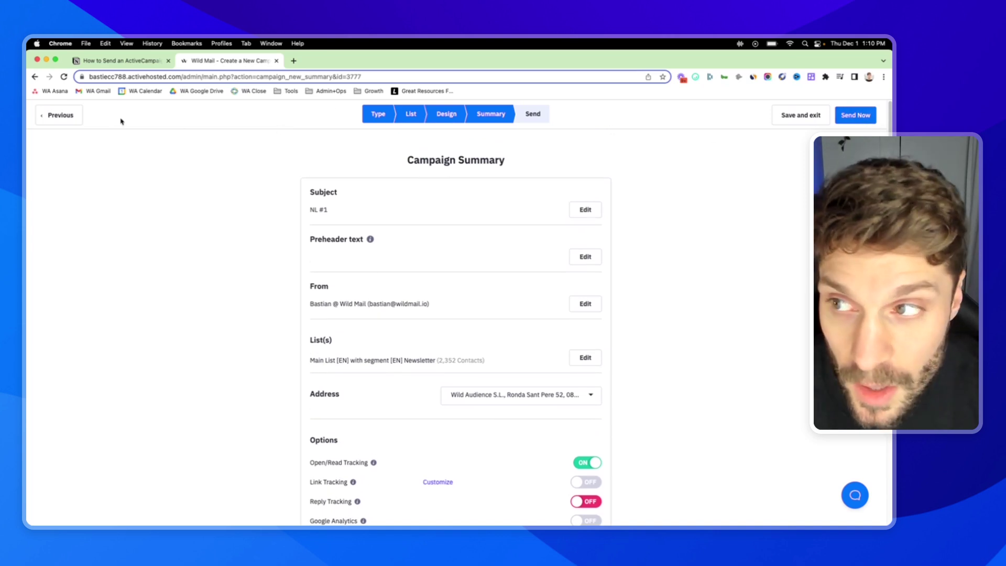
Save and exit the campaign, and check the further actions available for the Newsletter example draft in the campaign list
left_click(68, 117)
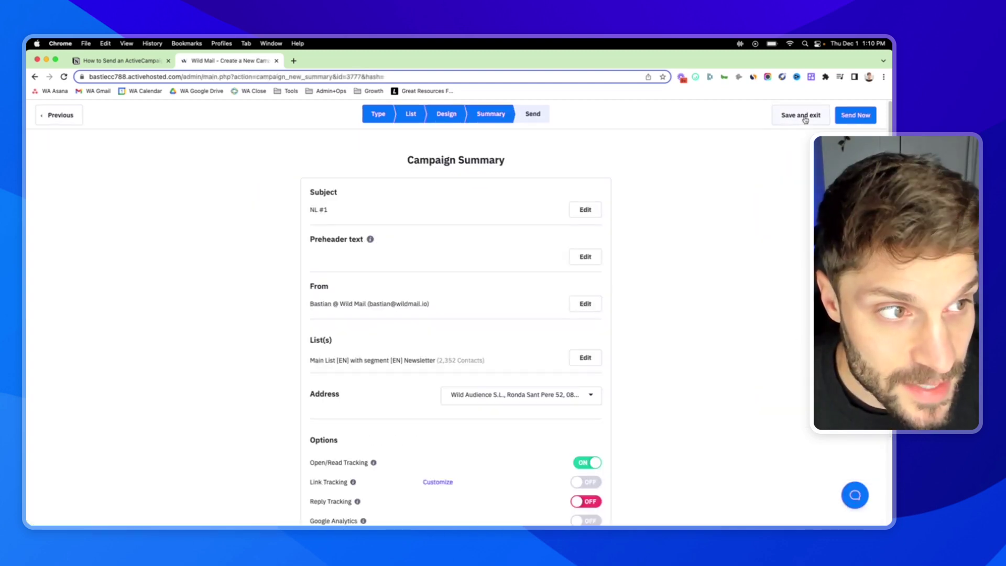
left_click(801, 119)
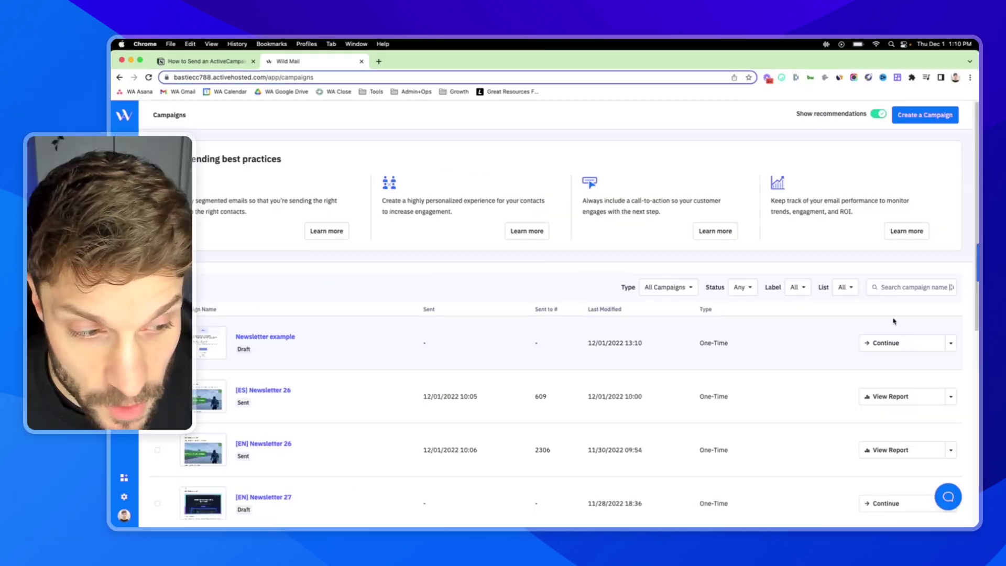
left_click(953, 348)
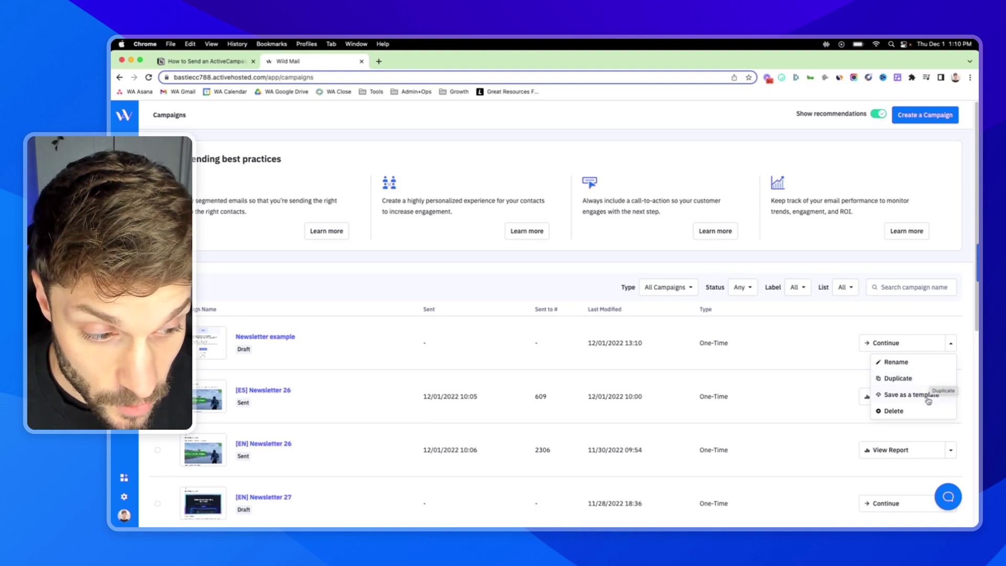
left_click(931, 305)
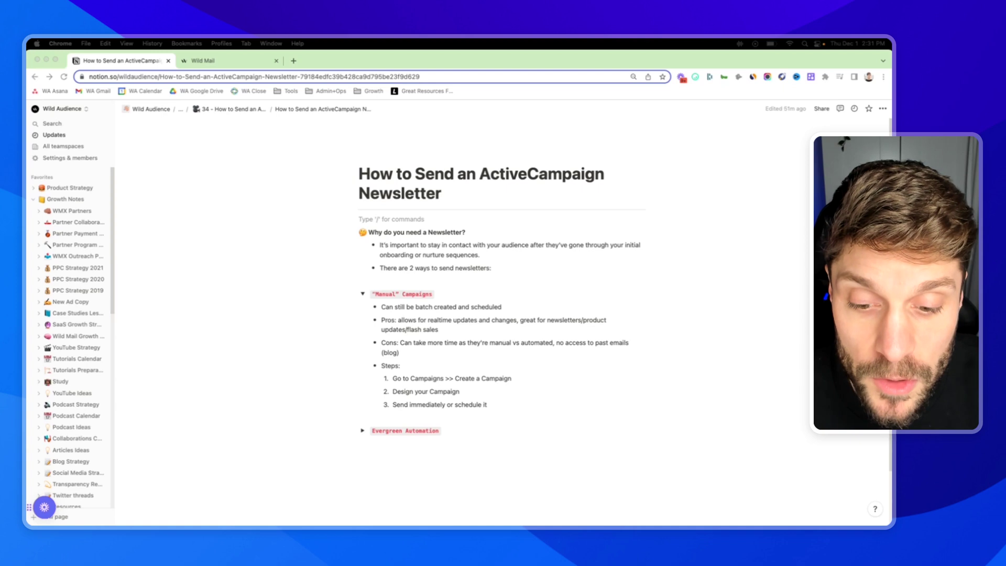
Expand the Evergreen Automation section in the Notion newsletter notes and read its pros, cons and steps
scroll(385, 373, "down", 3)
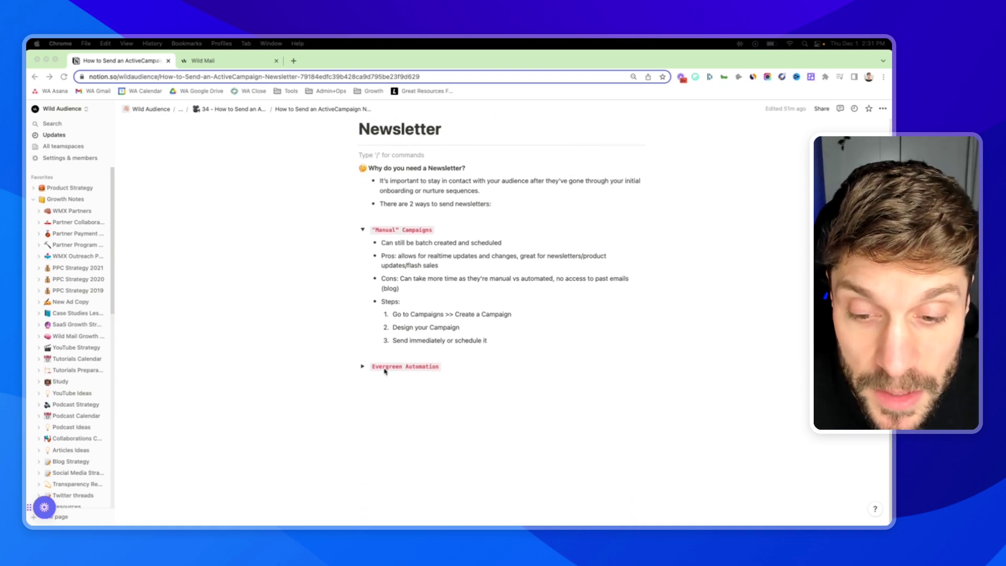
left_click(362, 366)
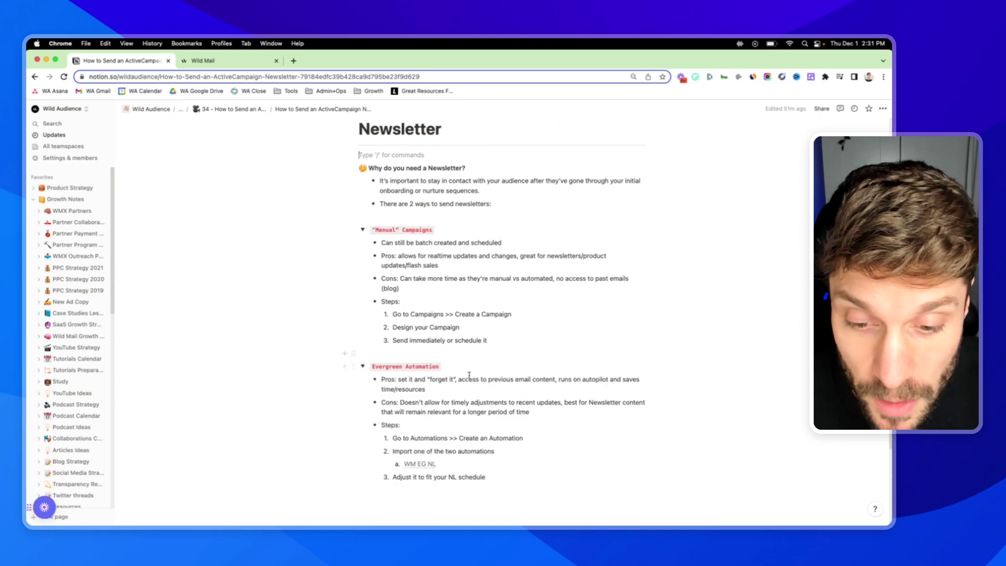
scroll(469, 376, "down", 3)
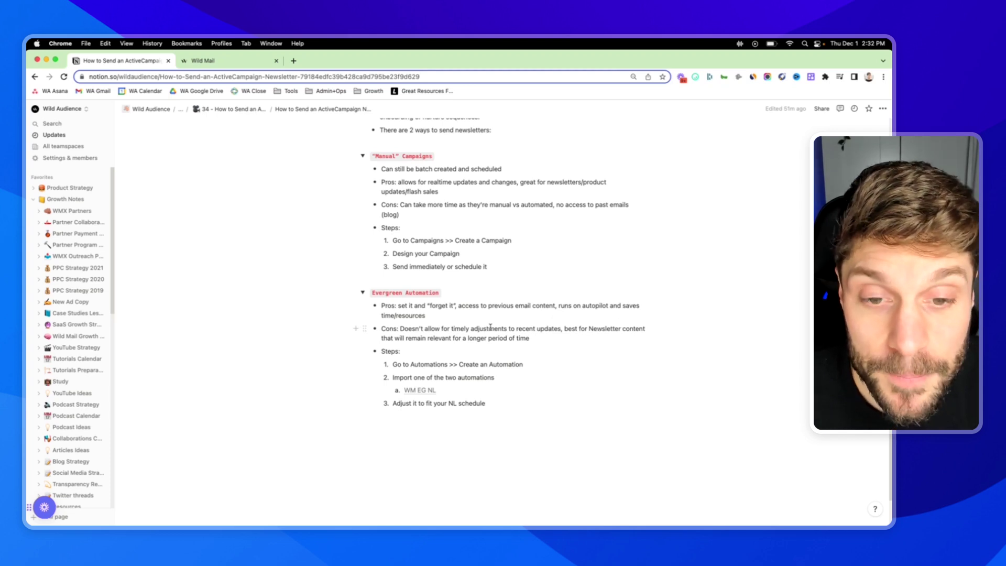
scroll(472, 330, "down", 1)
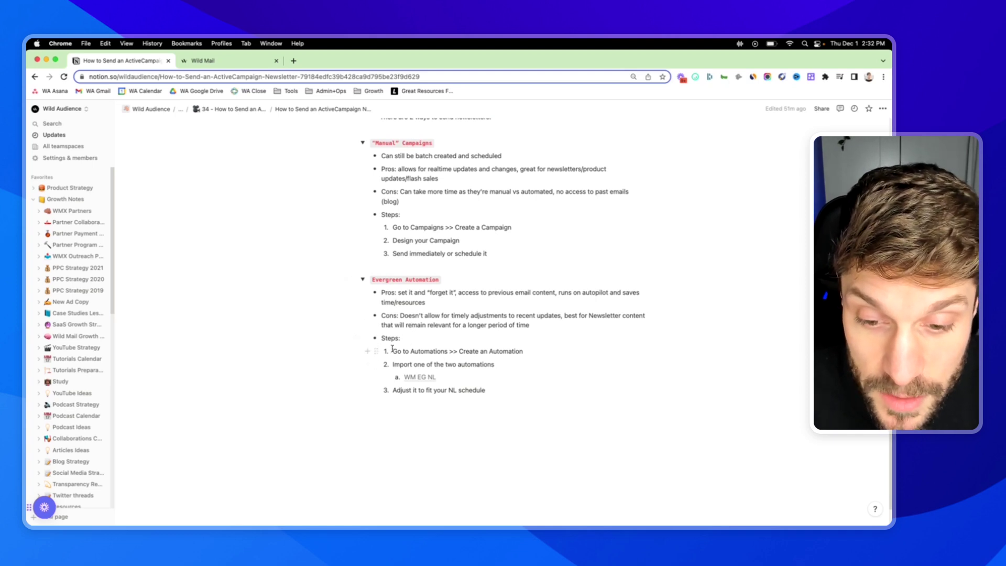
left_click_drag(392, 351, 530, 346)
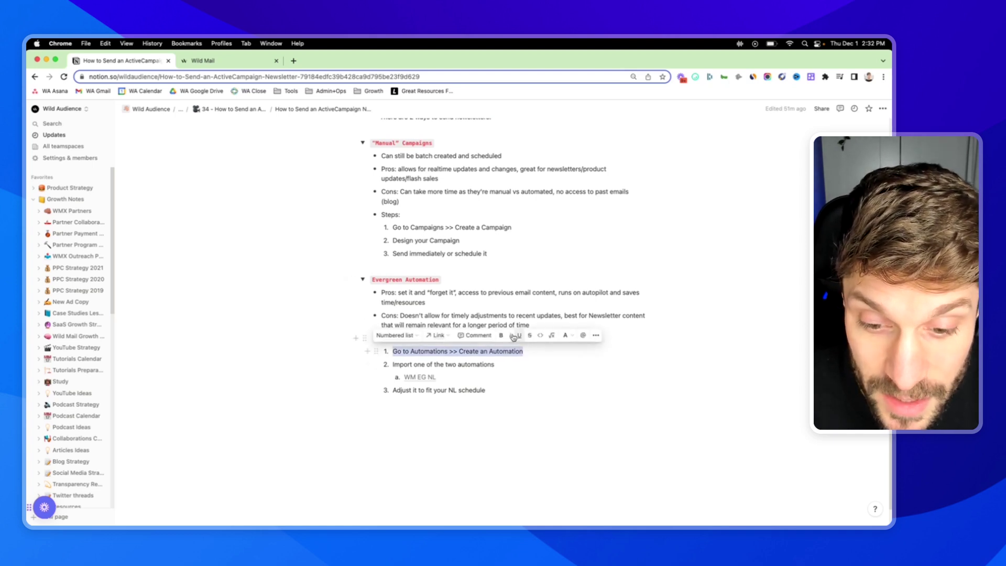
Switch to ActiveCampaign, search the automation recipes for "newsletter" and create an automation from the Weekly Newsletter recipe
key("ctrl+Tab")
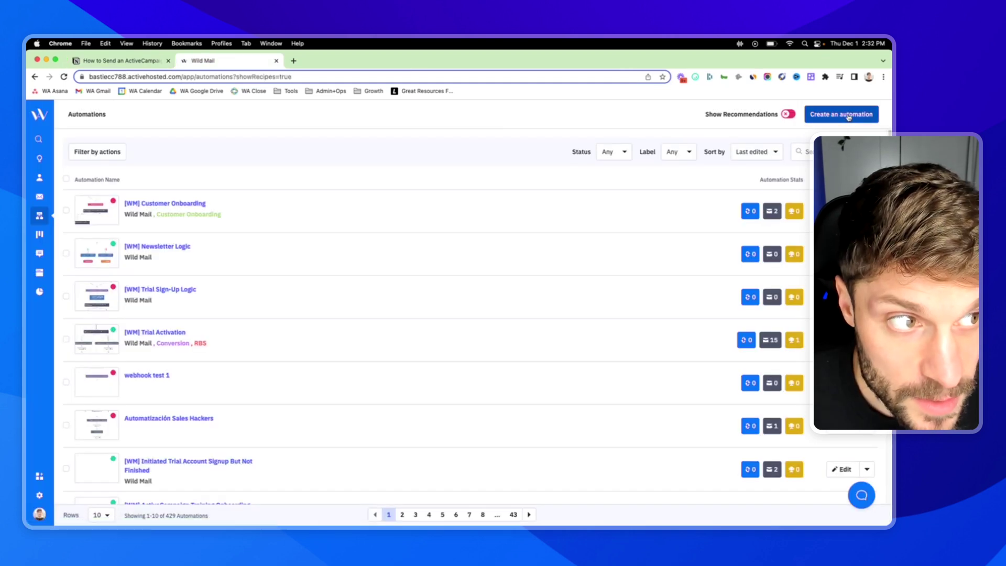
left_click(842, 114)
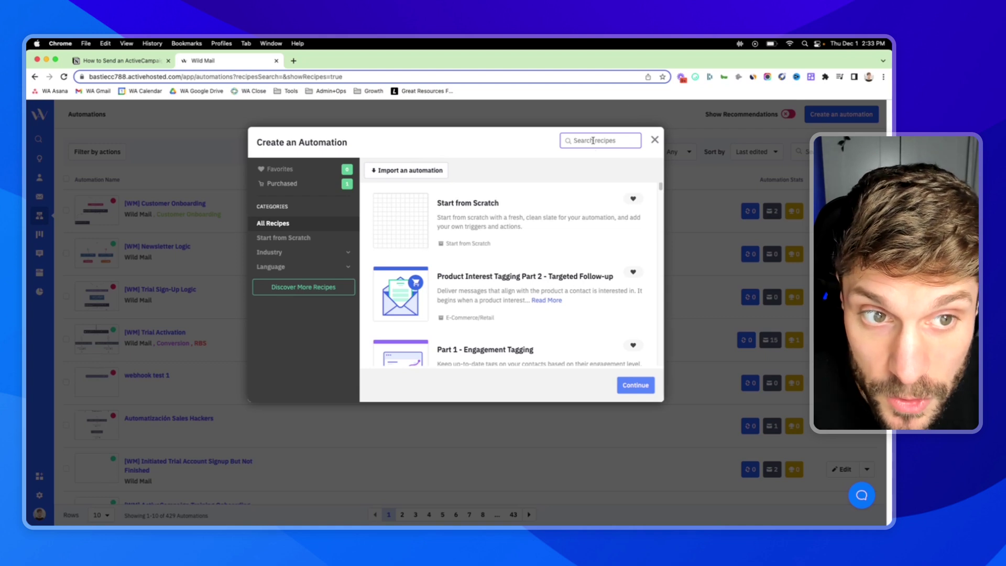
type("newsletter")
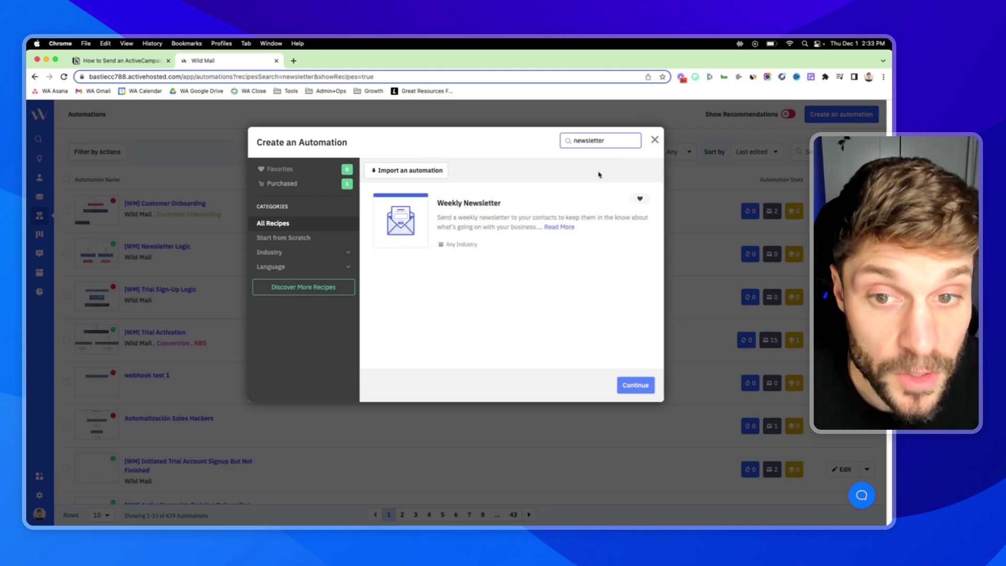
left_click(467, 215)
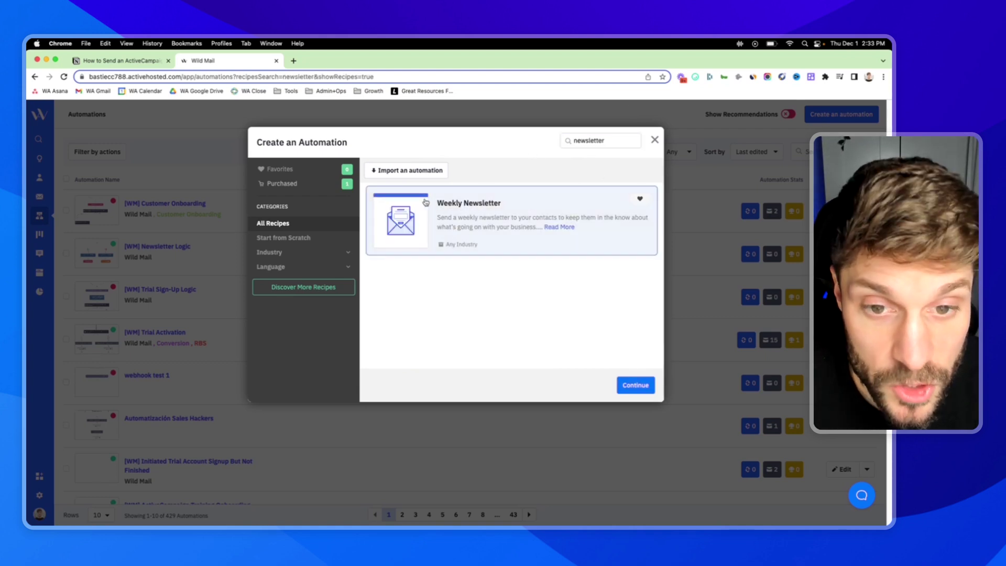
left_click(635, 386)
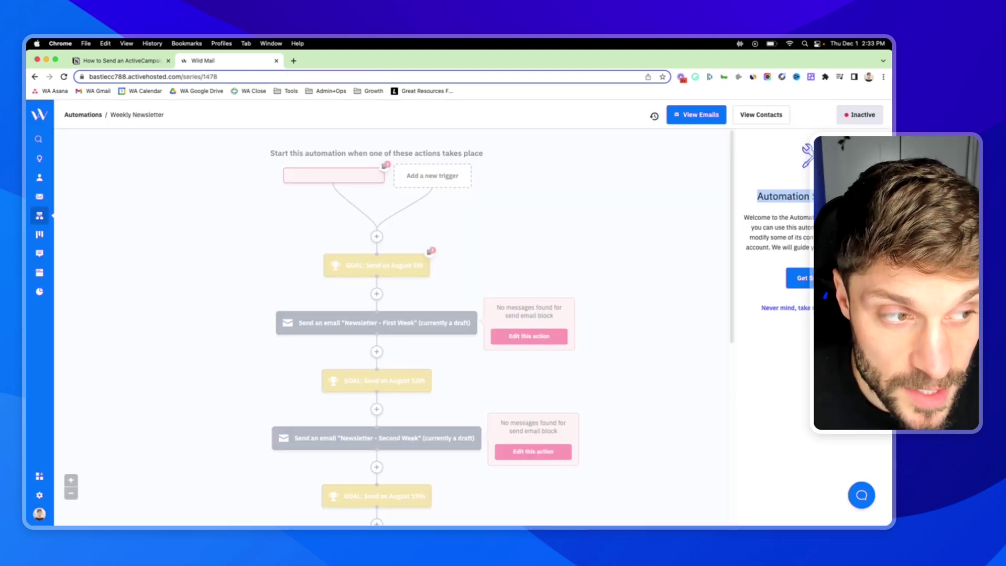
Run the automation setup and set the subscription trigger to Main List [EN]
left_click(795, 278)
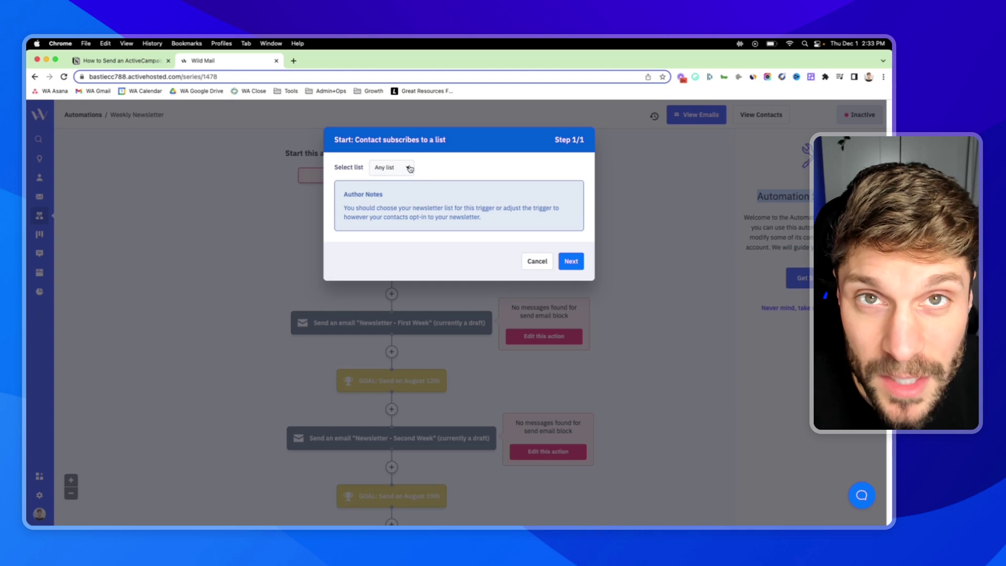
left_click(409, 169)
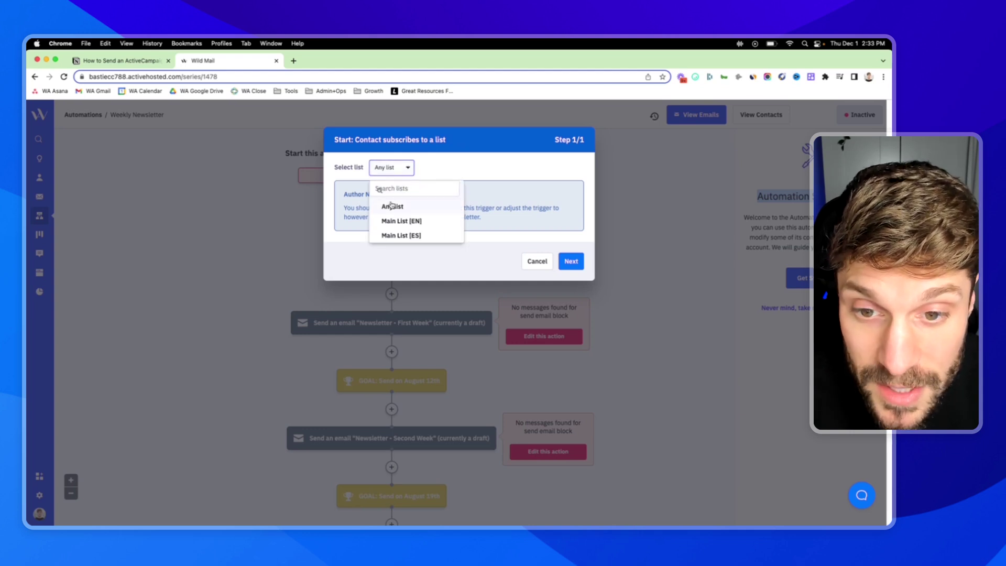
left_click(402, 220)
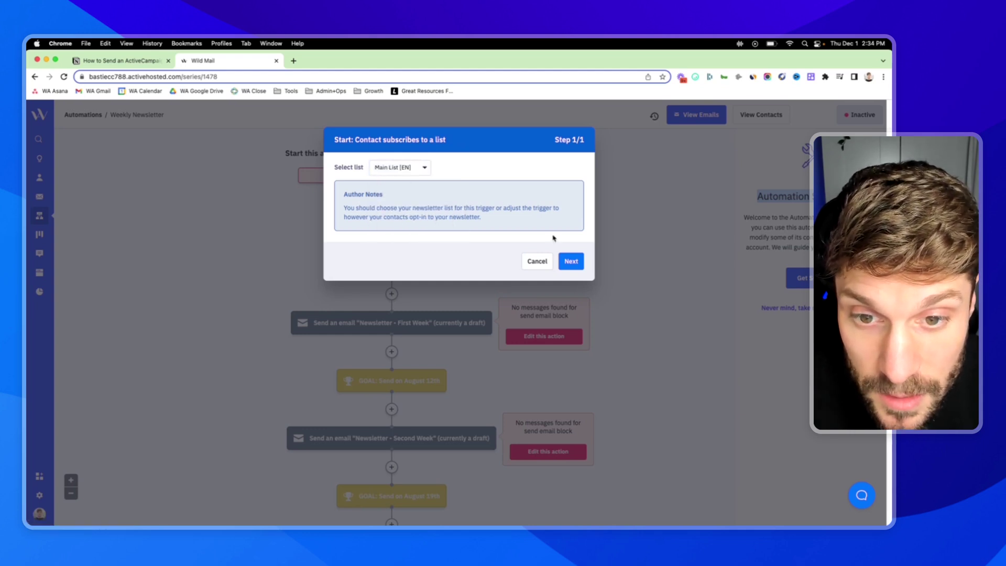
left_click(572, 262)
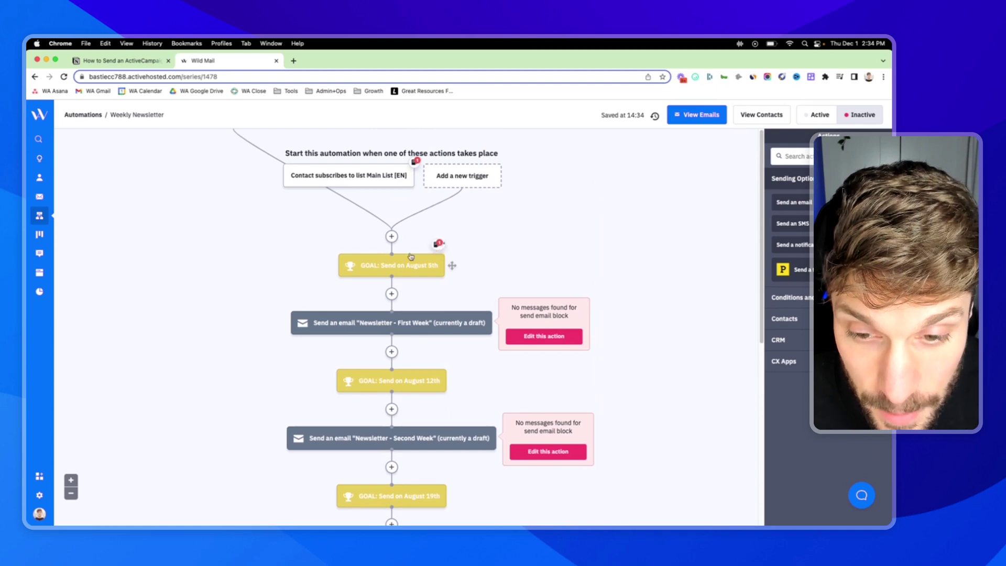
Examine the August 5th goal's note, date and time conditions, and options for contacts who do not meet them
left_click(423, 240)
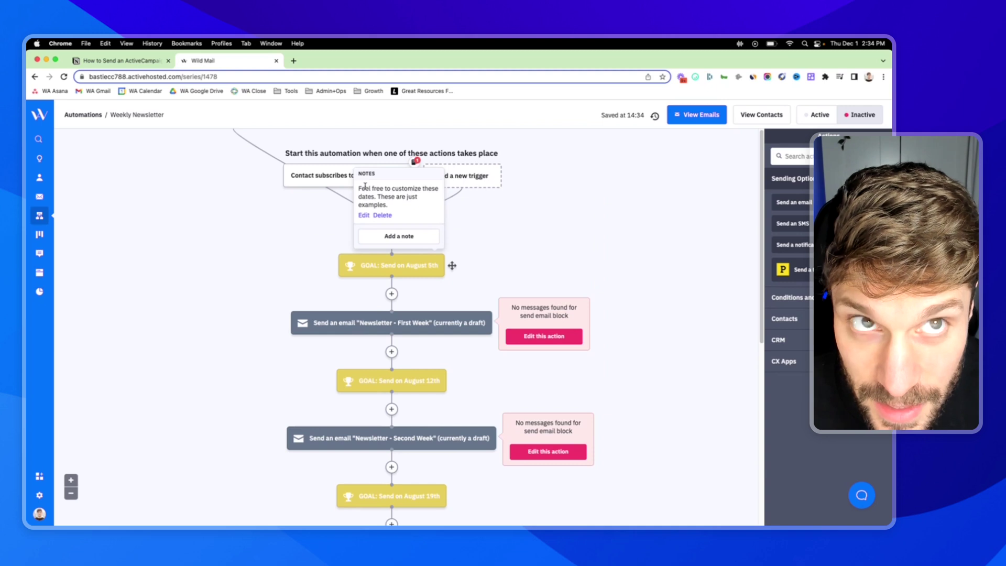
left_click(403, 265)
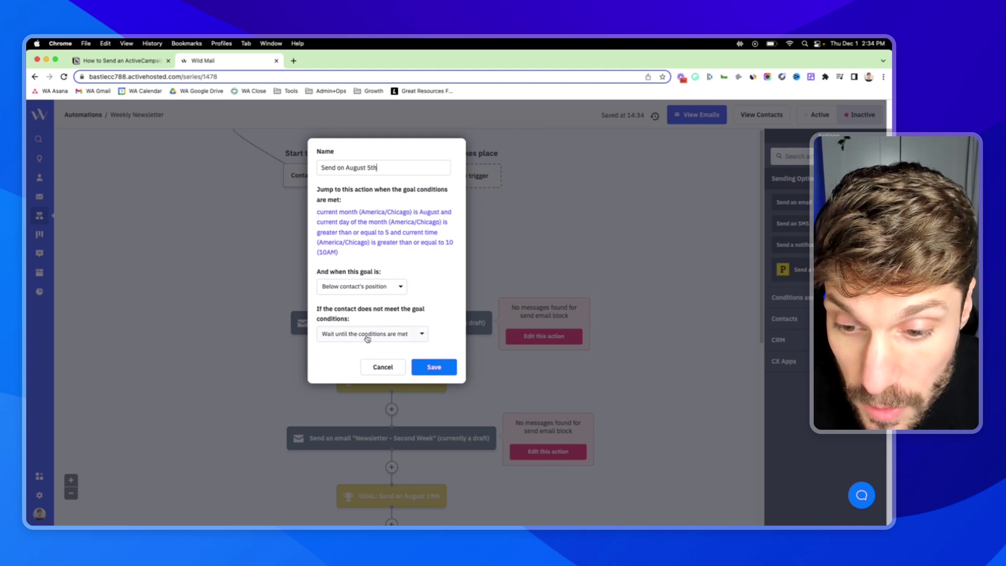
left_click(416, 335)
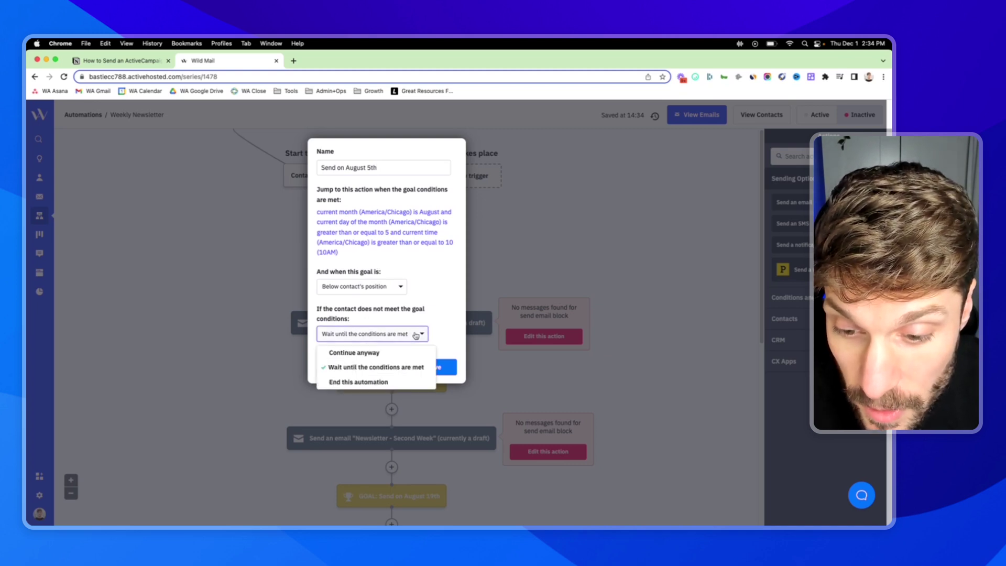
left_click(327, 318)
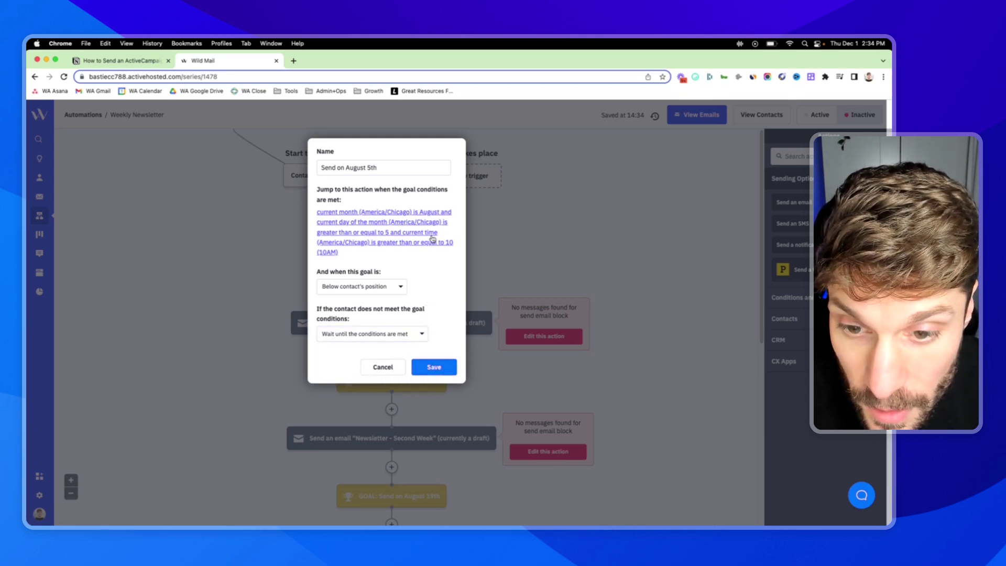
left_click(441, 368)
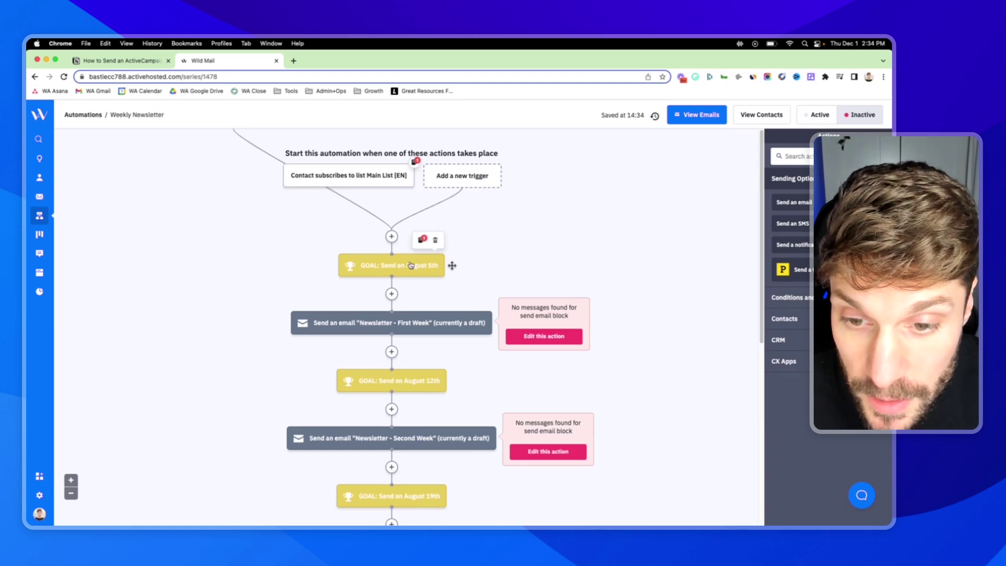
left_click(410, 266)
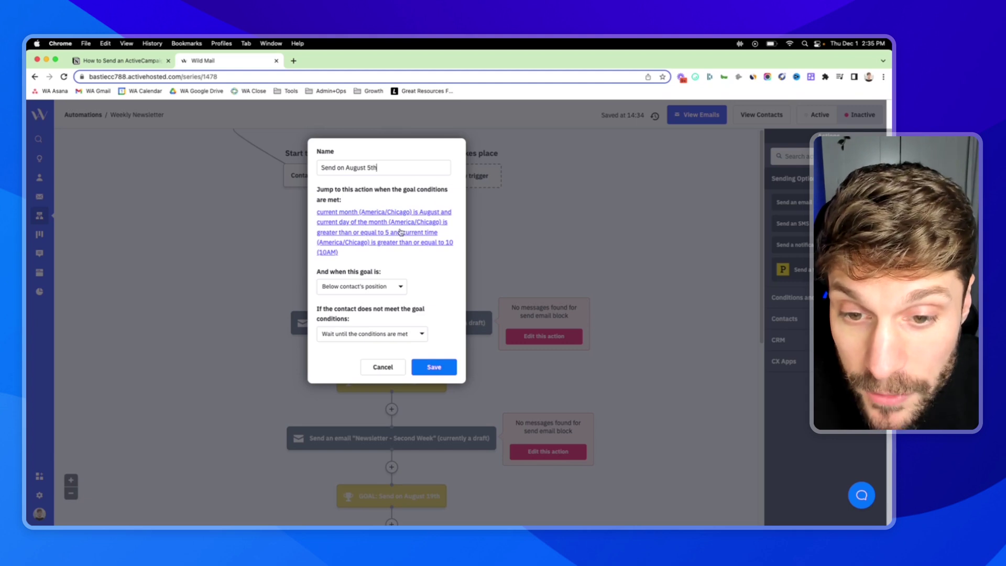
key("Escape")
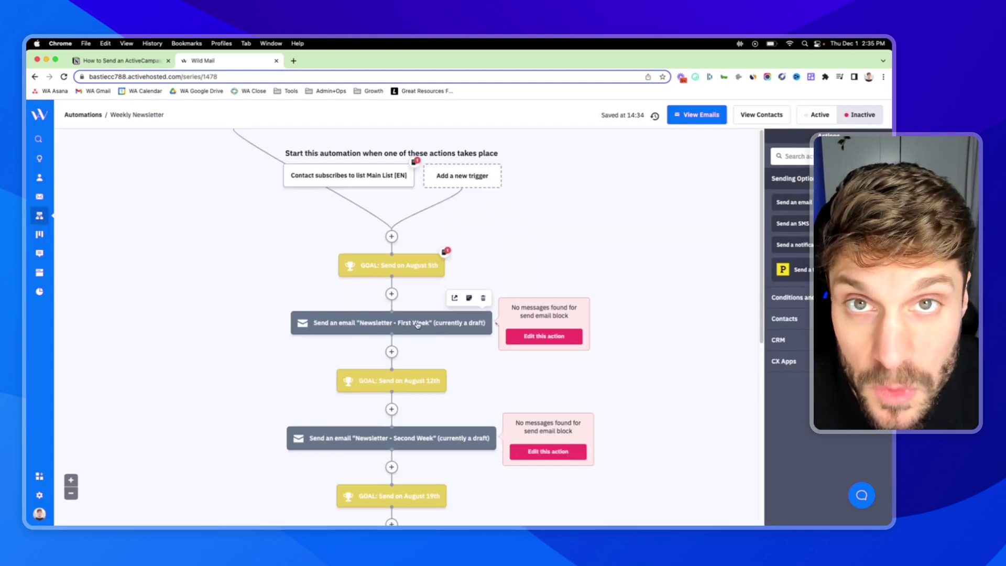
Examine the August 12th goal's conditions and the weekly newsletter emails and goals that follow it
scroll(409, 346, "down", 1)
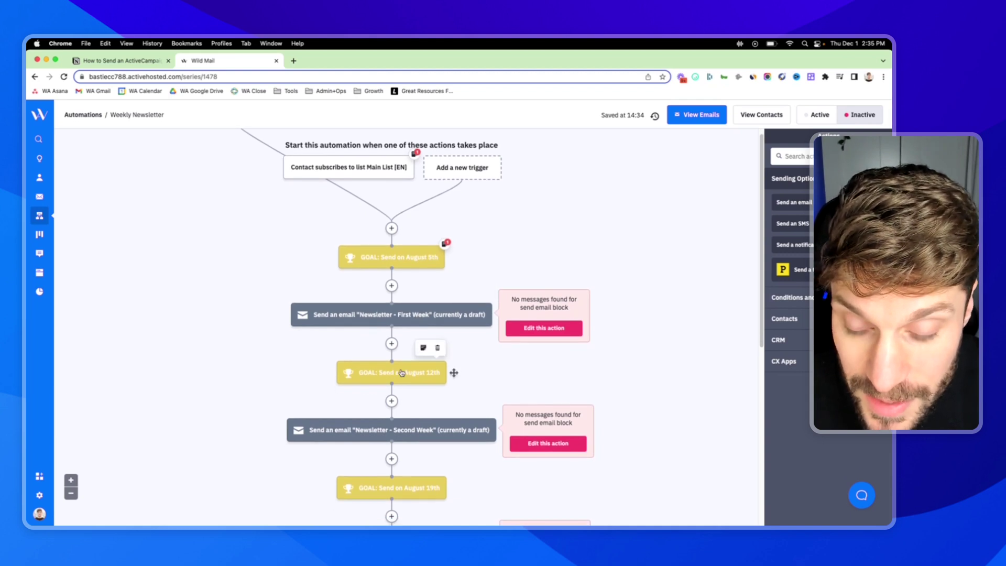
left_click(401, 373)
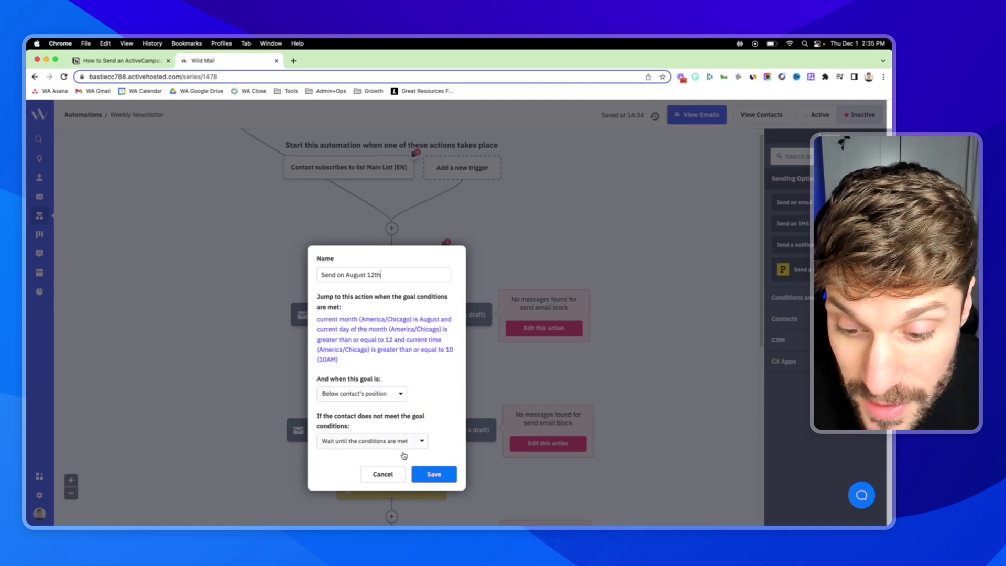
left_click(391, 479)
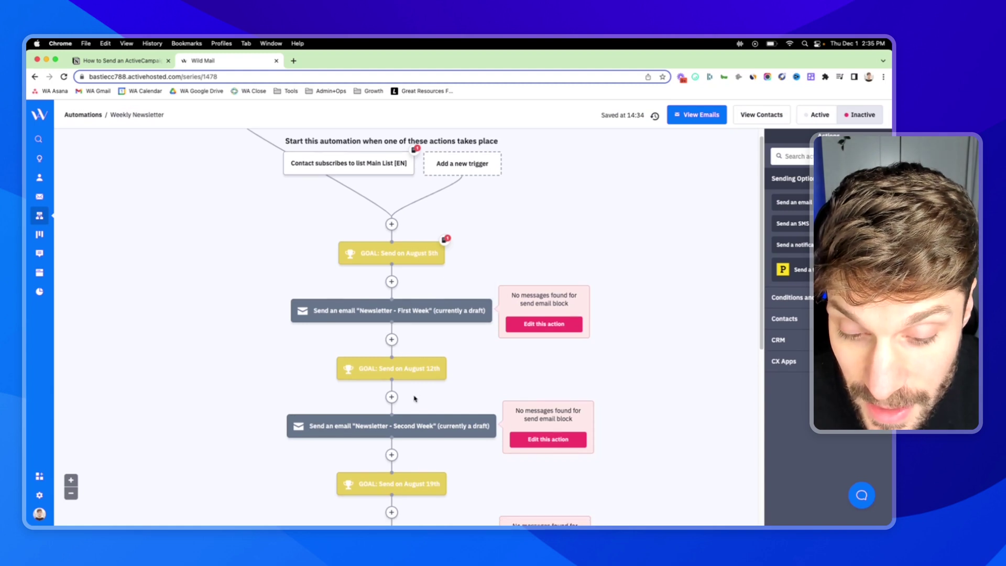
scroll(413, 398, "down", 3)
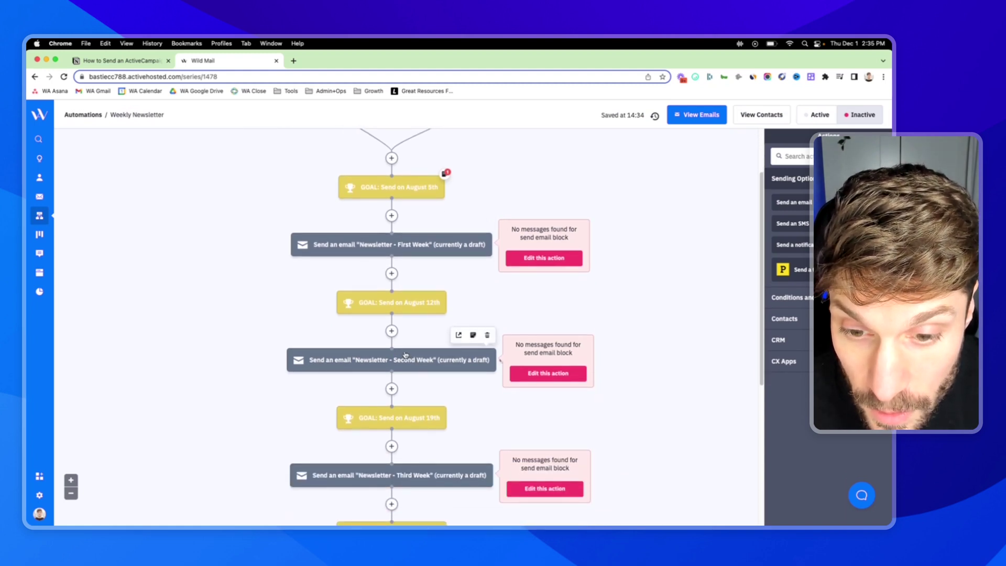
Review the sequence of dated goals and weekly emails in the Weekly Newsletter automation, from August 5th through August 26th
scroll(404, 355, "up", 3)
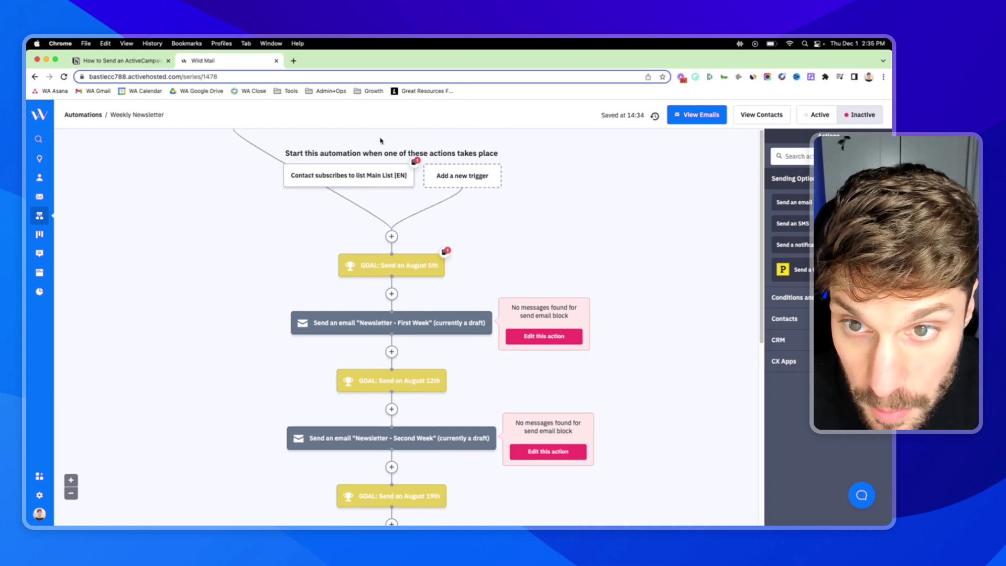
mouse_move(414, 273)
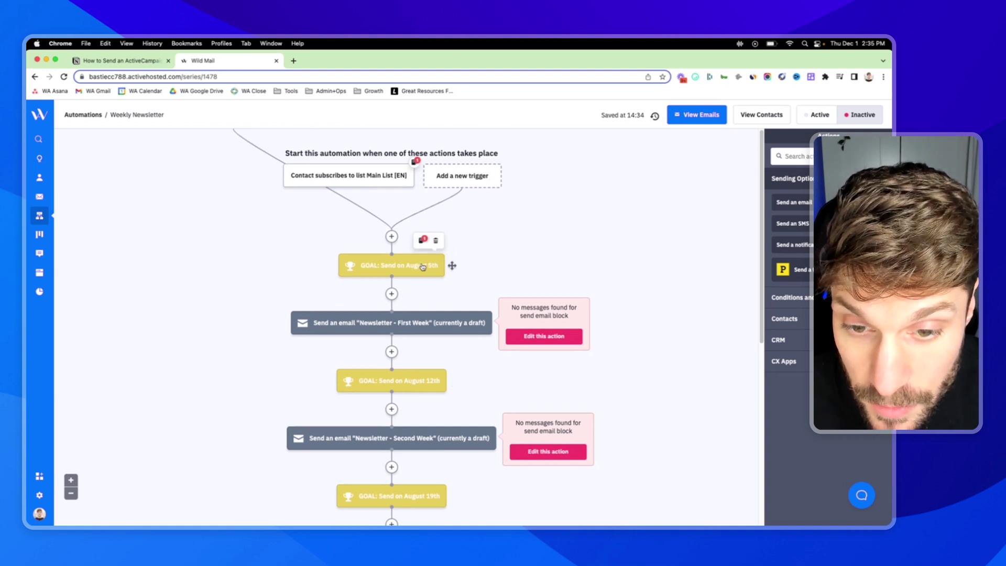
mouse_move(409, 381)
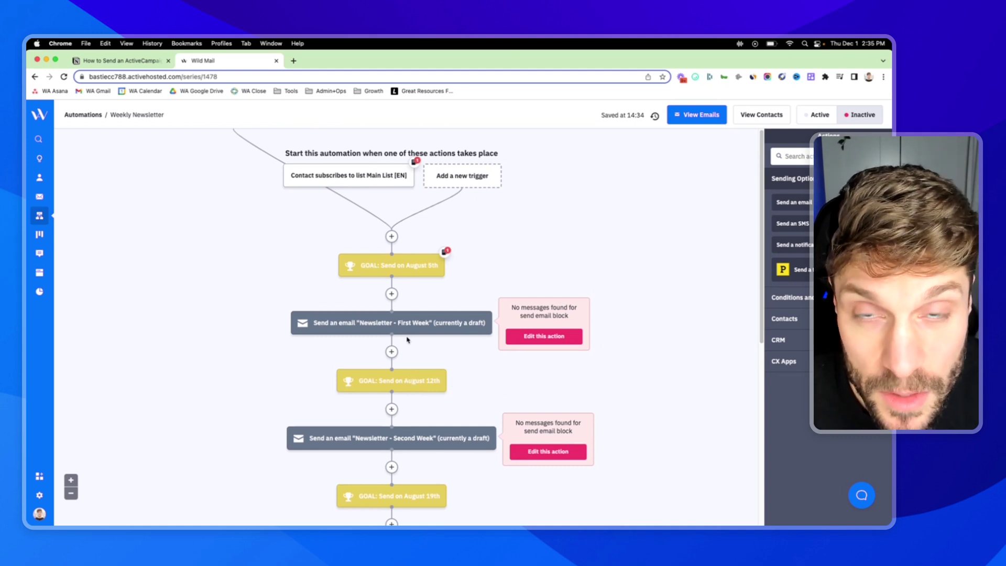
scroll(407, 325, "down", 6)
mouse_move(413, 184)
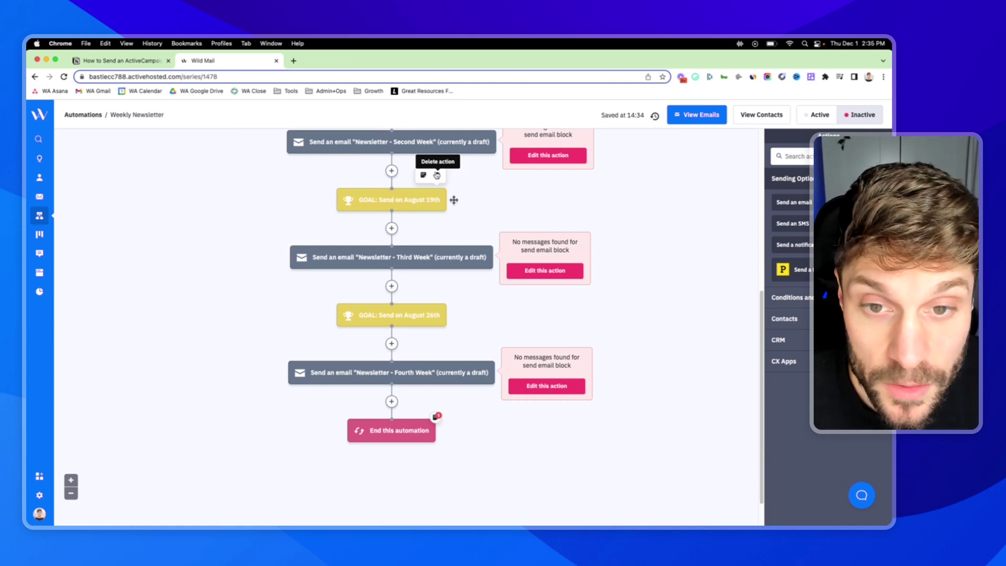
scroll(432, 247, "up", 1)
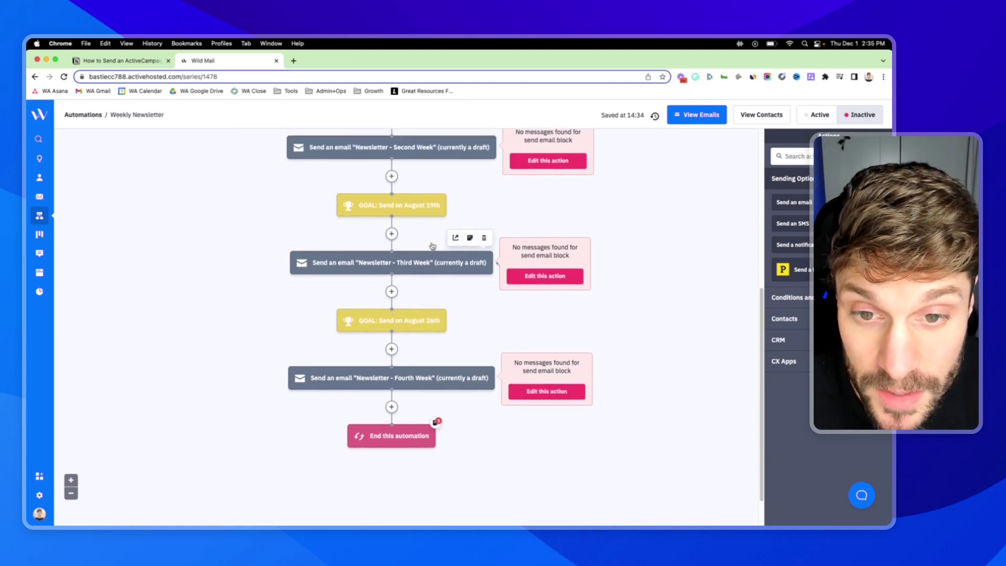
scroll(415, 409, "down", 2)
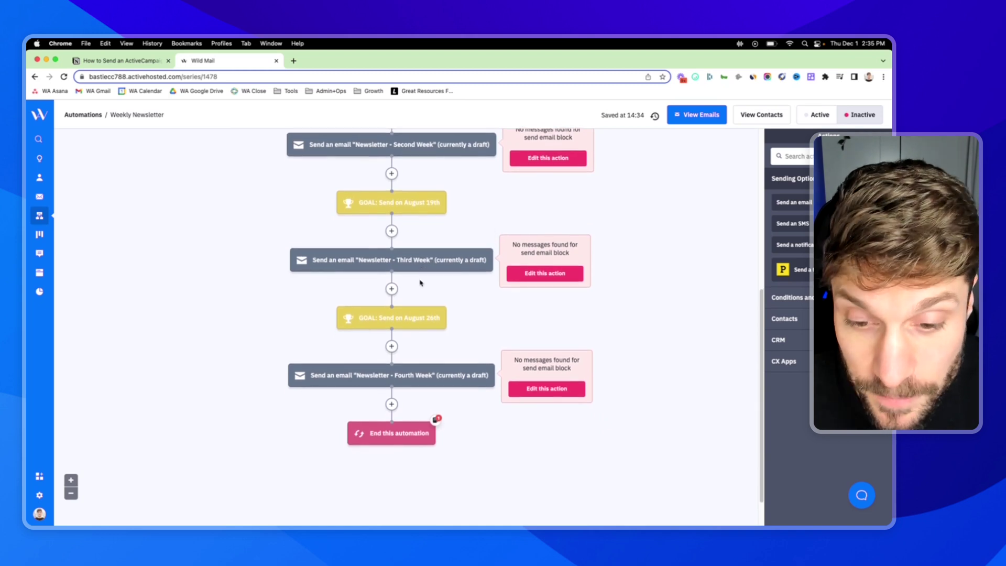
Read the note attached to the End this automation action that closes the Weekly Newsletter automation
mouse_move(415, 419)
left_click(412, 395)
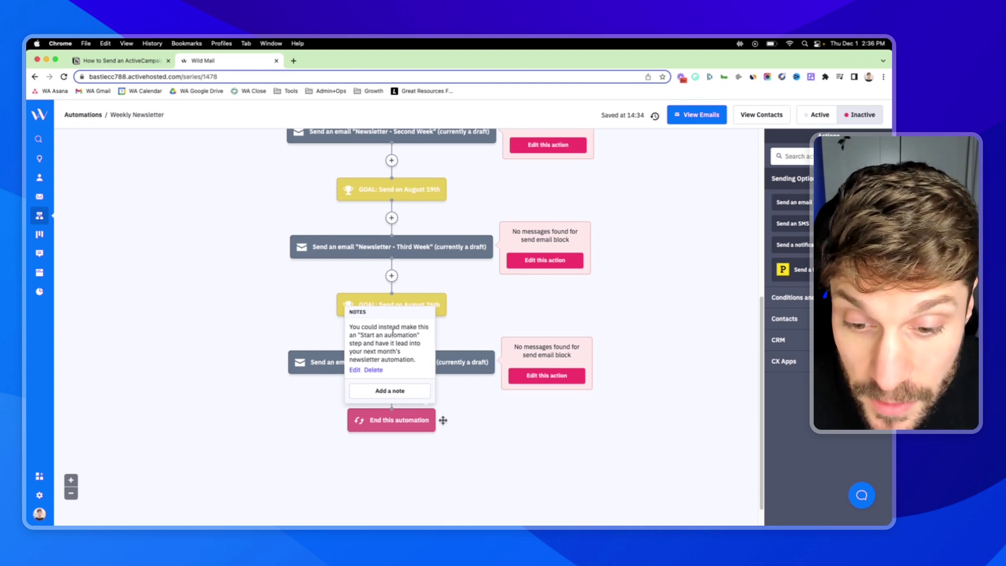
left_click(528, 308)
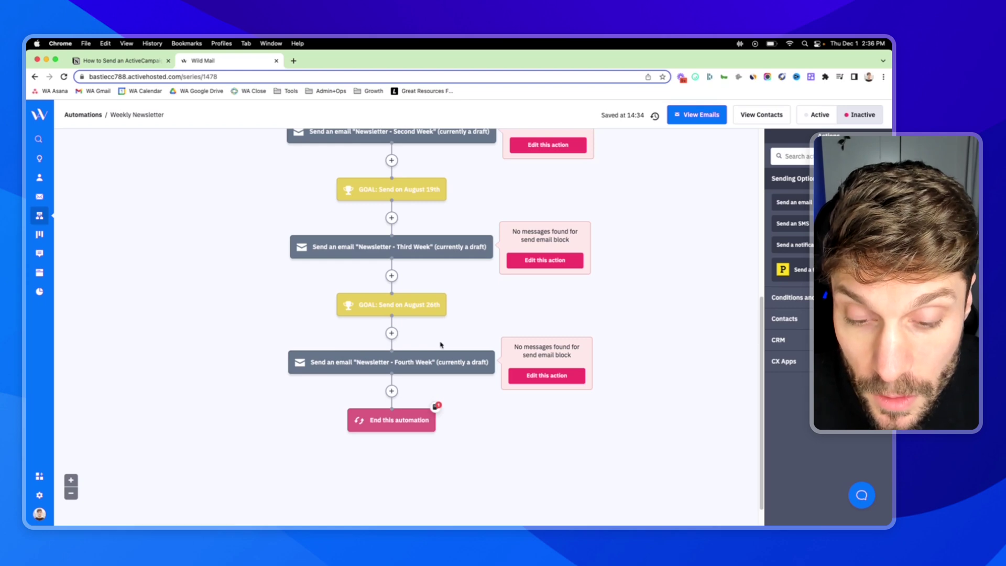
scroll(441, 344, "up", 6)
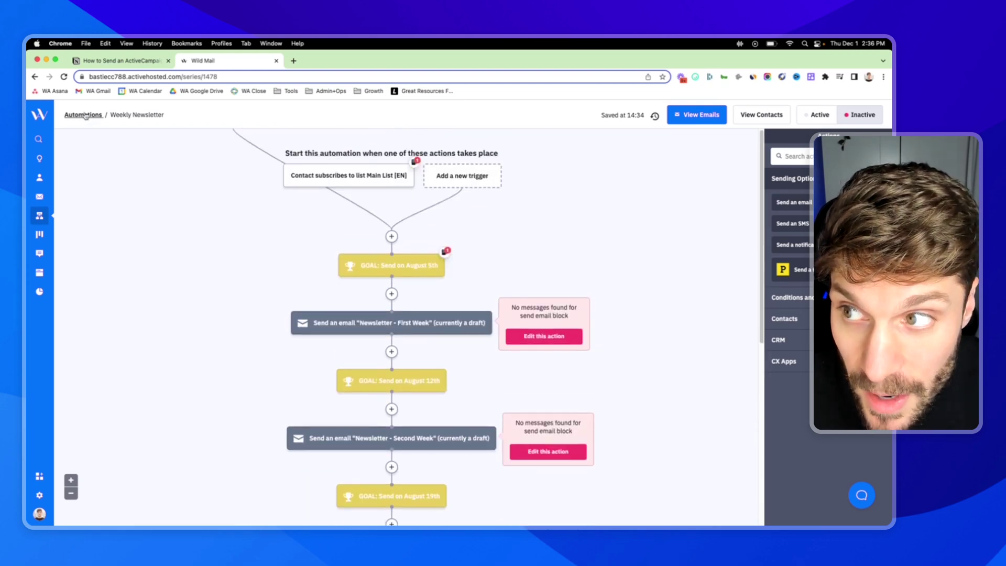
Return to the automations list and check the management options available for the Weekly Newsletter automation
left_click(94, 115)
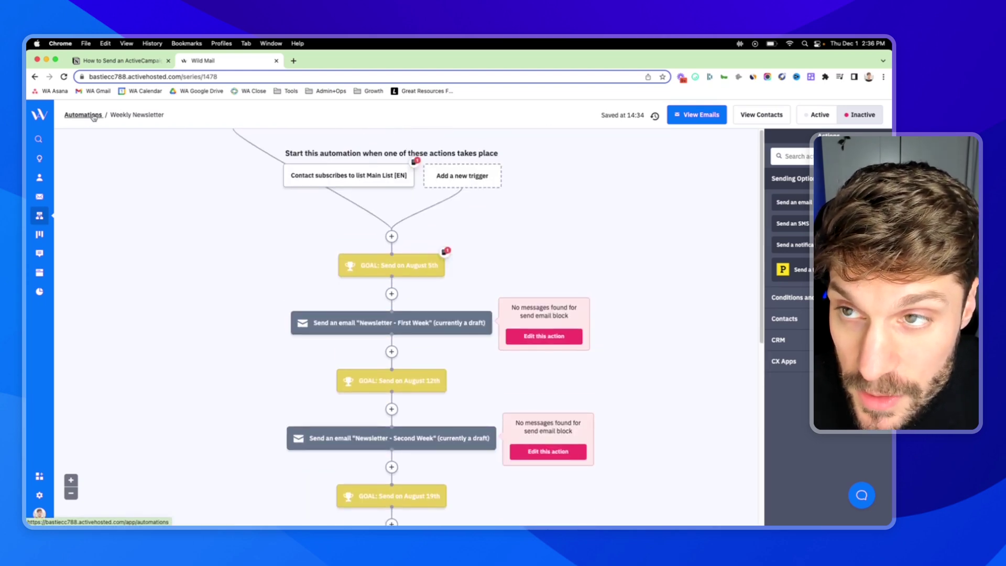
left_click(867, 211)
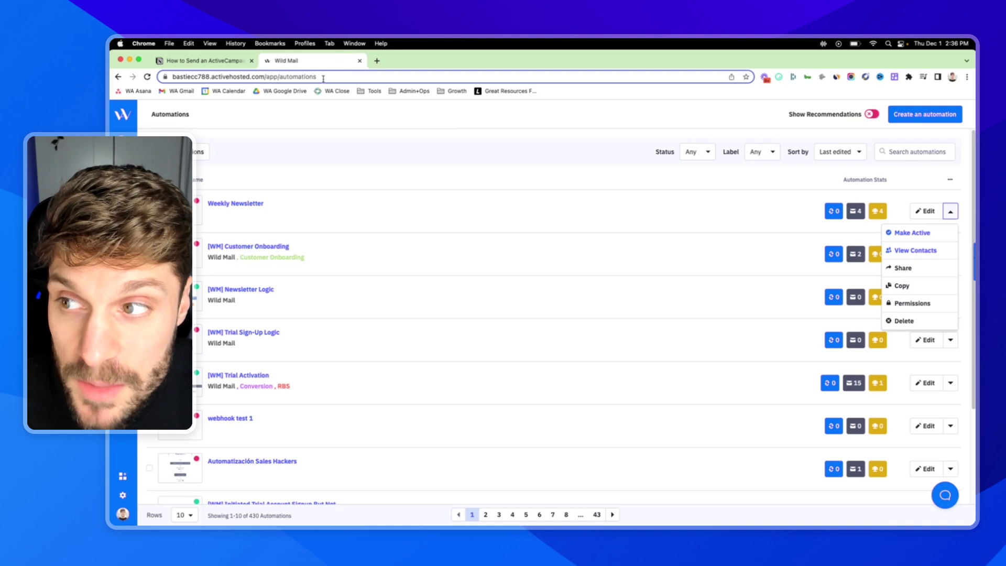
left_click(914, 151)
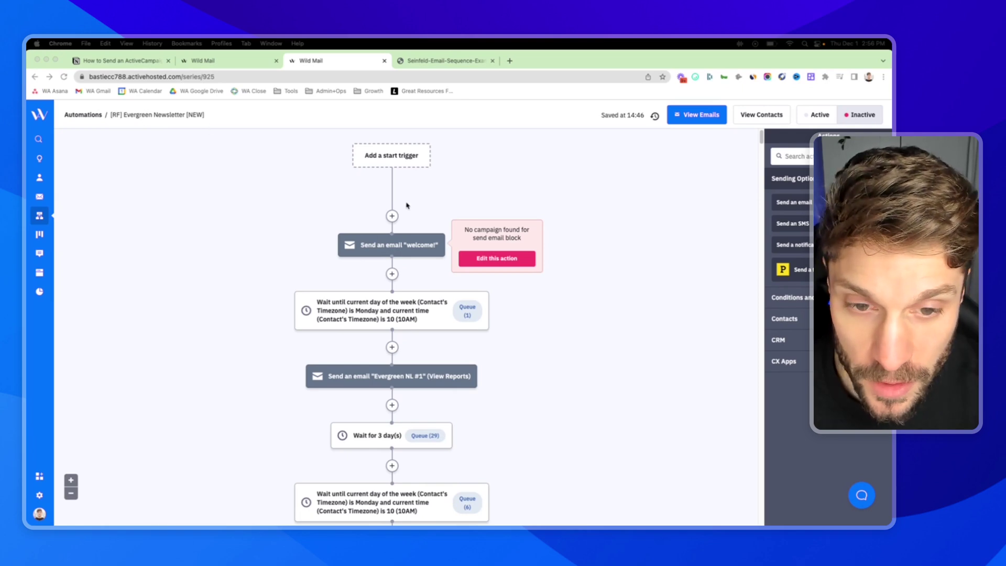
Examine the [RF] Evergreen Newsletter [NEW] automation from its welcome email through the repeating waits and emails to its final long wait
scroll(450, 252, "down", 15)
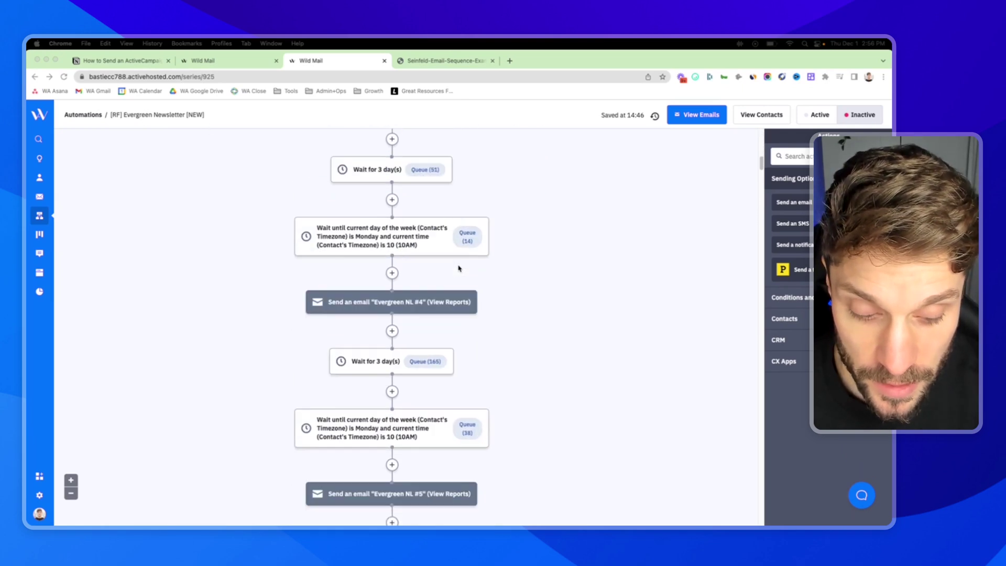
scroll(459, 268, "down", 20)
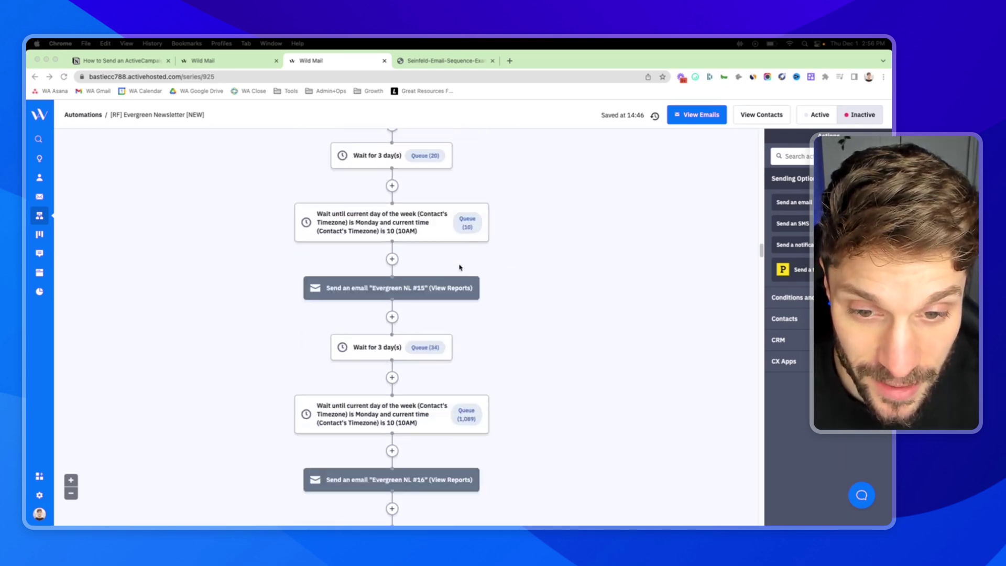
scroll(459, 266, "down", 20)
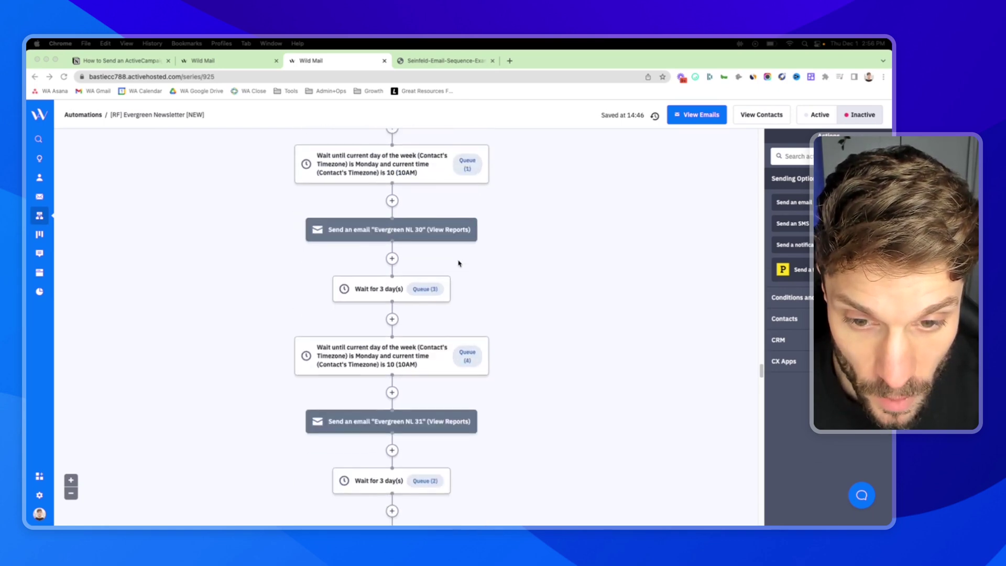
scroll(459, 262, "down", 20)
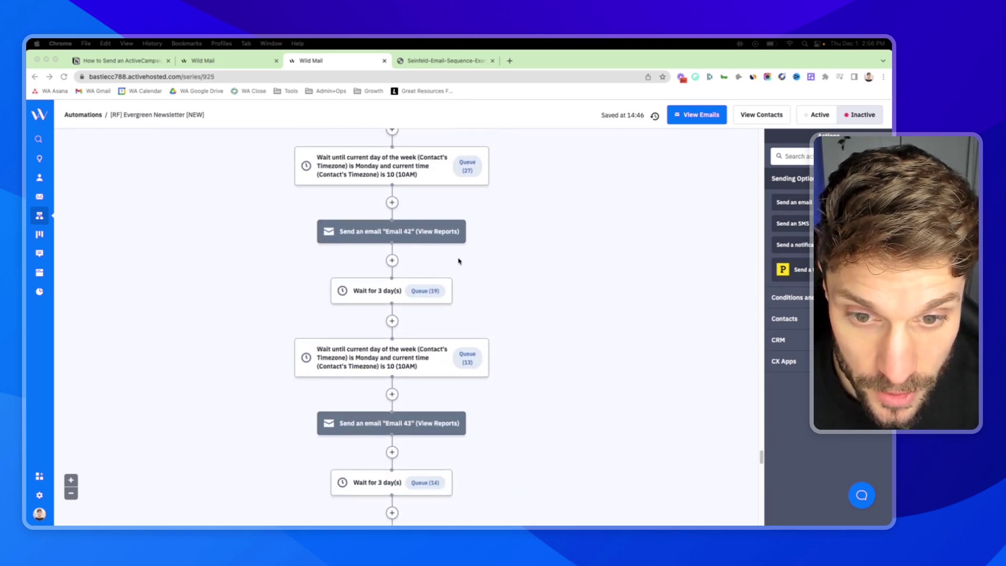
scroll(459, 262, "down", 15)
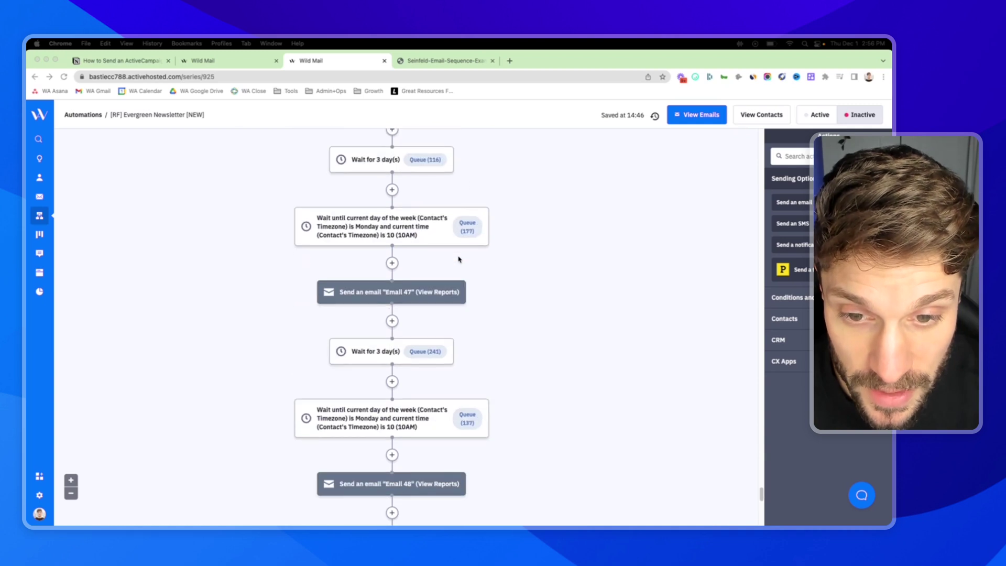
scroll(443, 256, "down", 10)
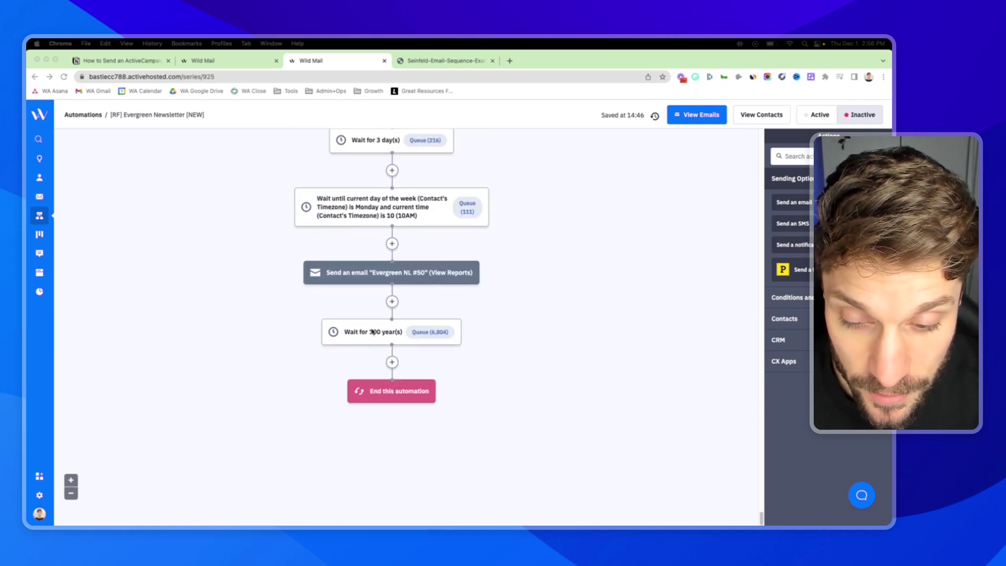
left_click(346, 353)
mouse_move(370, 337)
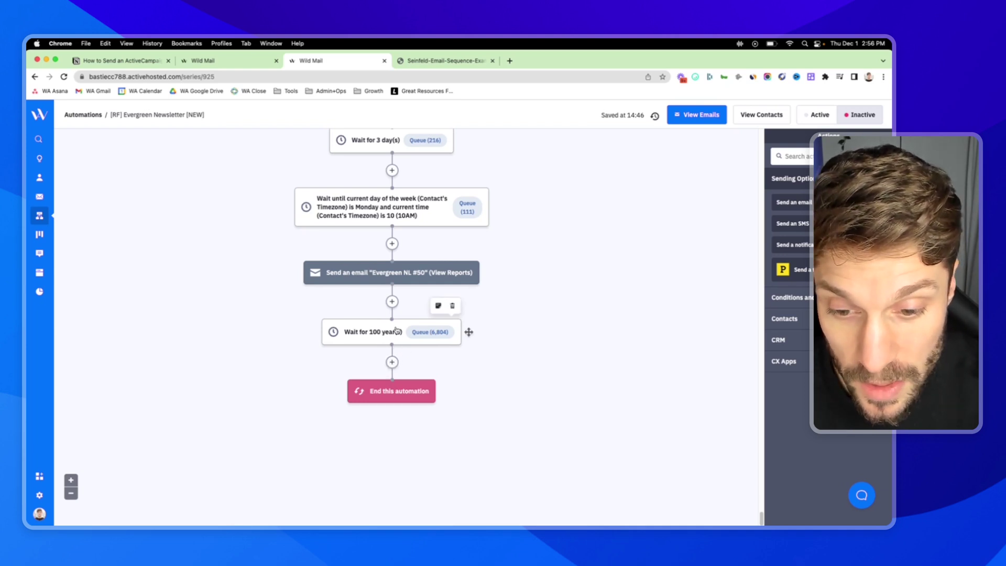
scroll(528, 312, "up", 15)
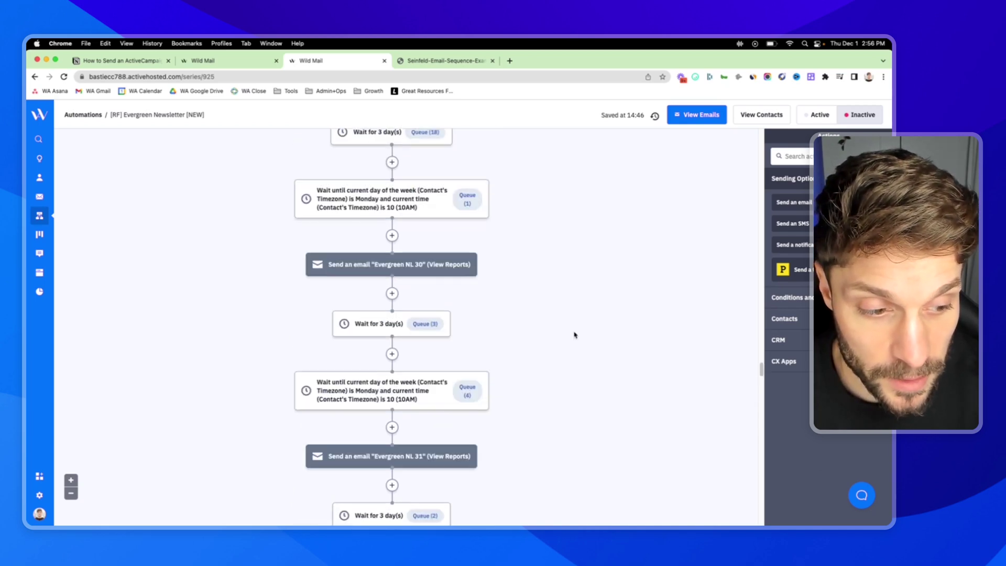
left_click_drag(761, 368, 761, 138)
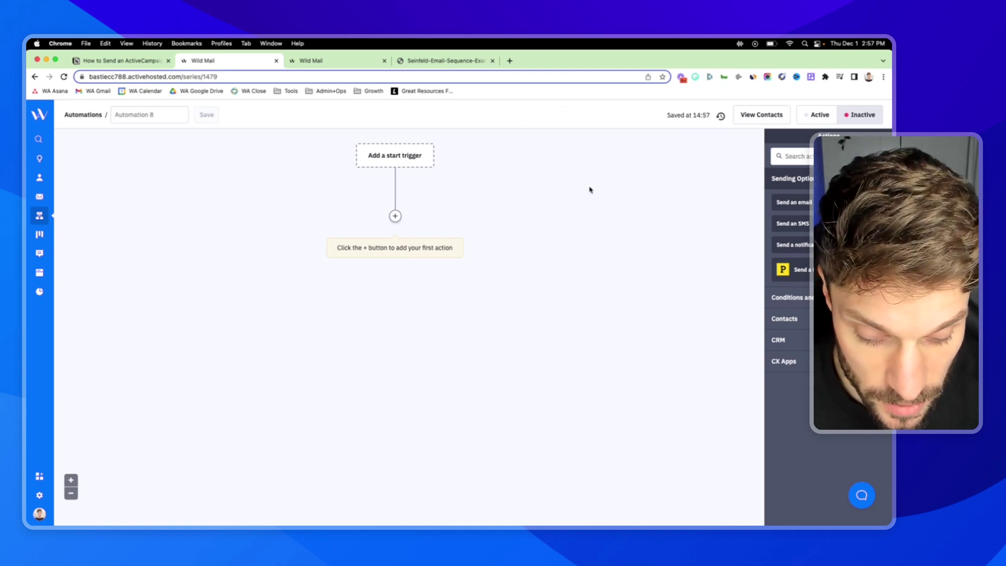
Add a start trigger to the new automation that runs once when the tag "newsletter" is added
left_click(396, 158)
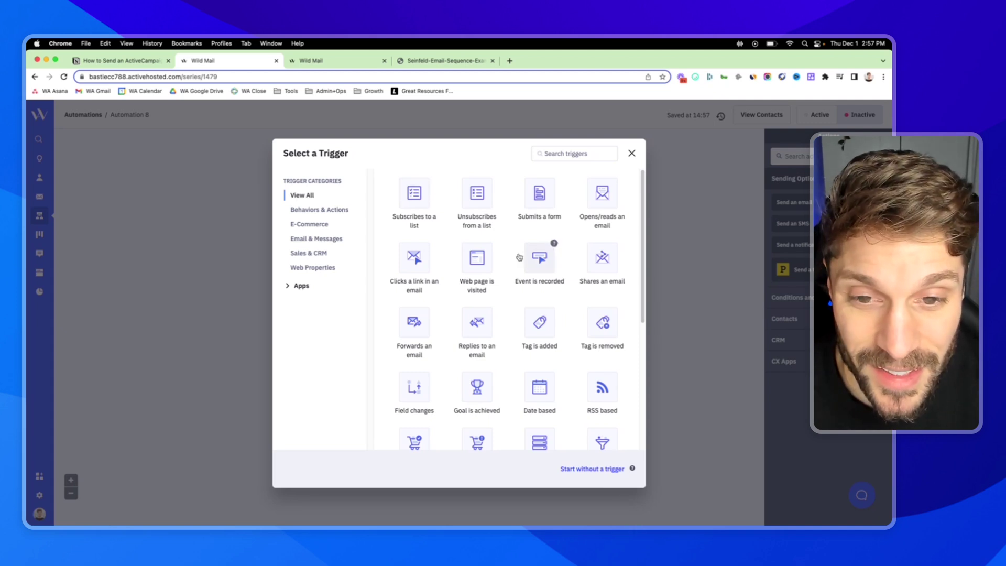
left_click(540, 325)
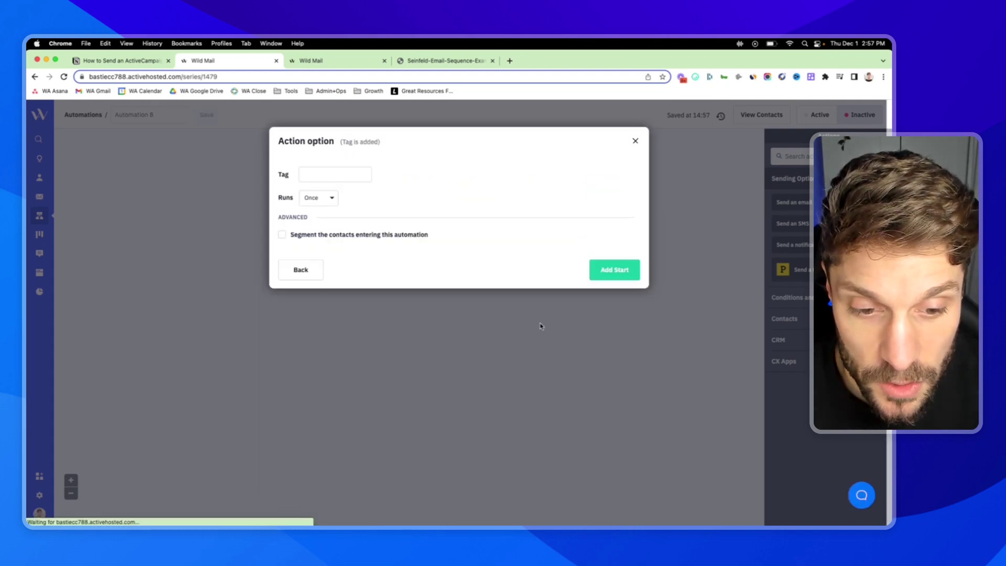
left_click(335, 176)
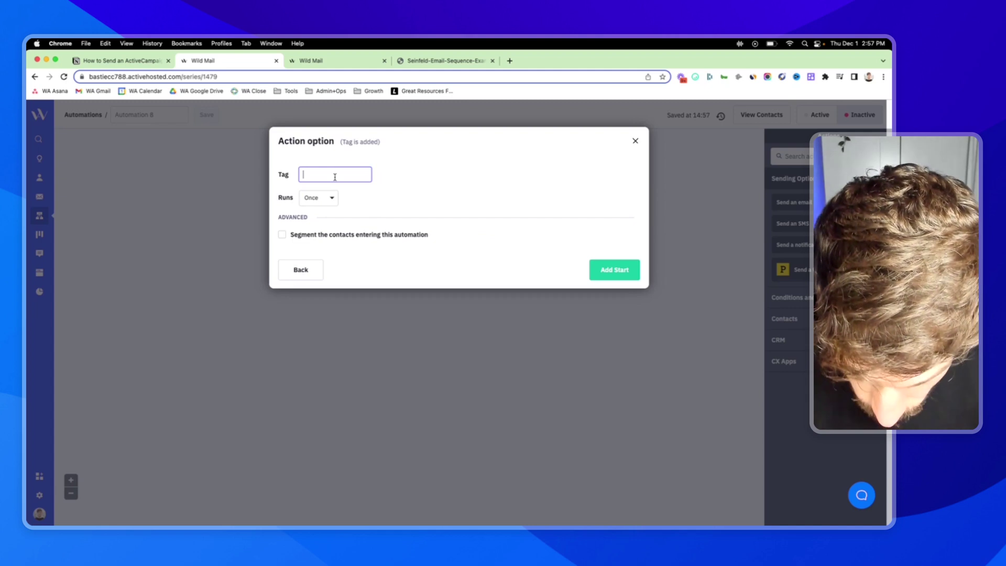
type("newsletter")
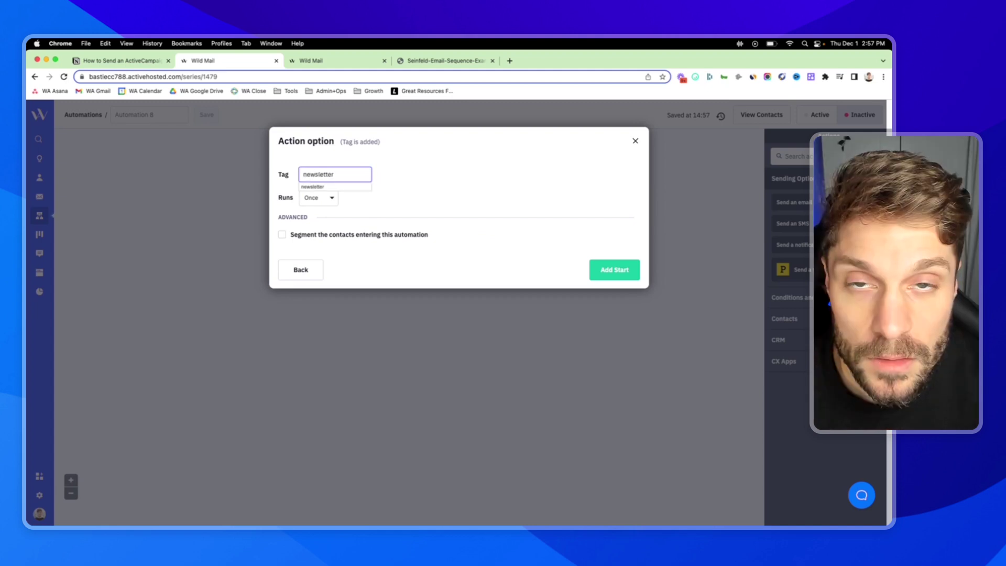
left_click(330, 187)
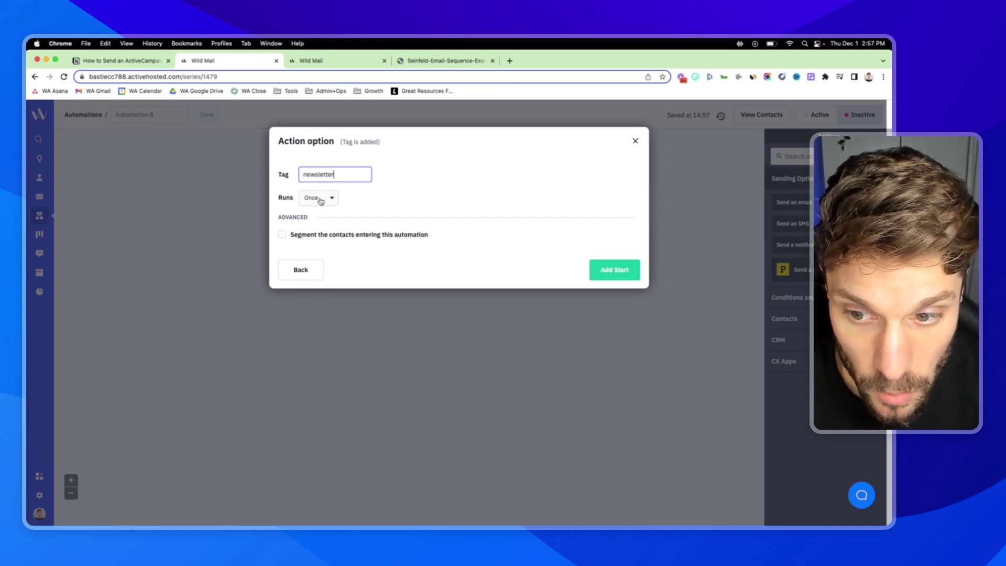
left_click(618, 274)
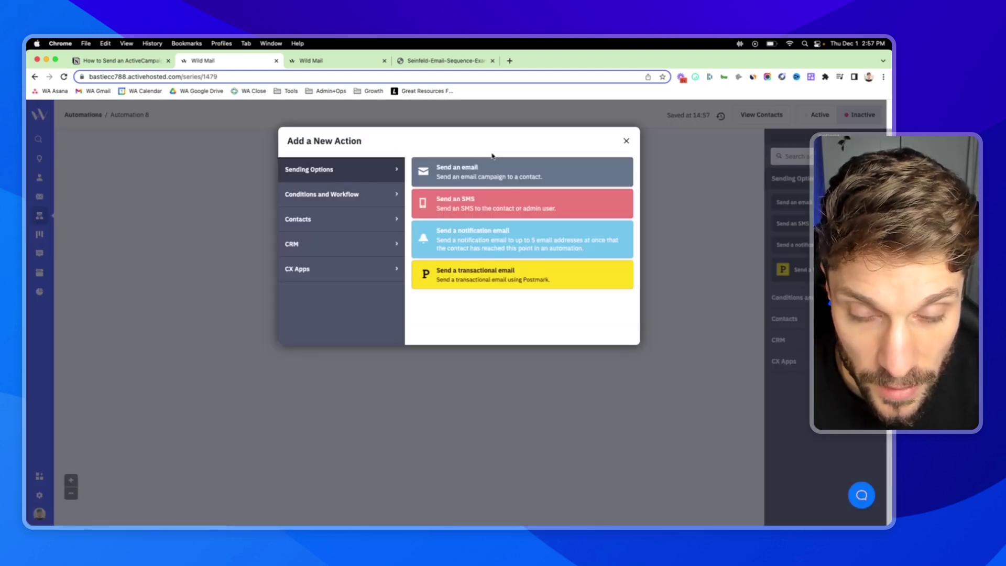
Add a send email action named "welcome!" and save it without designing the email
left_click(504, 176)
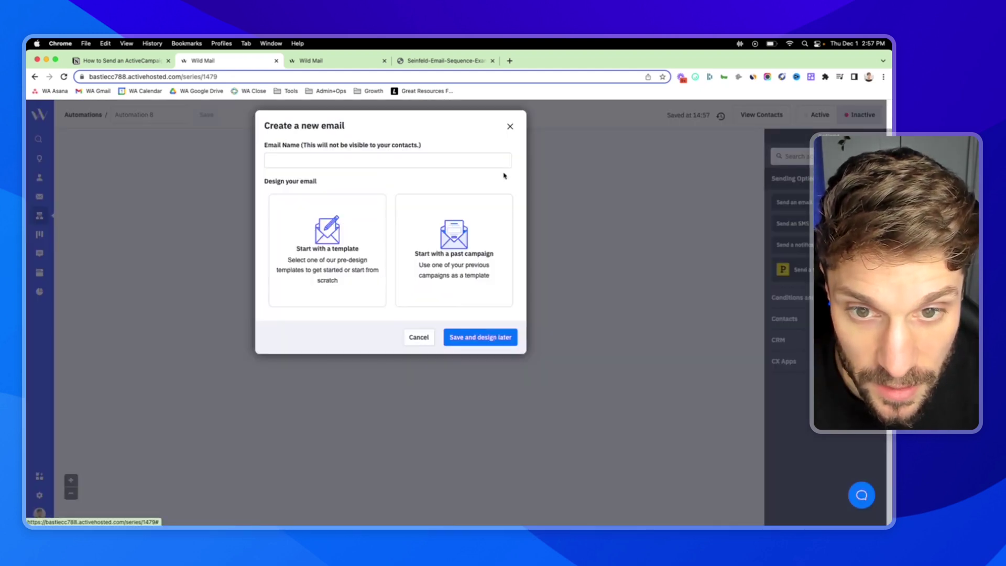
left_click(363, 161)
type("welcome!")
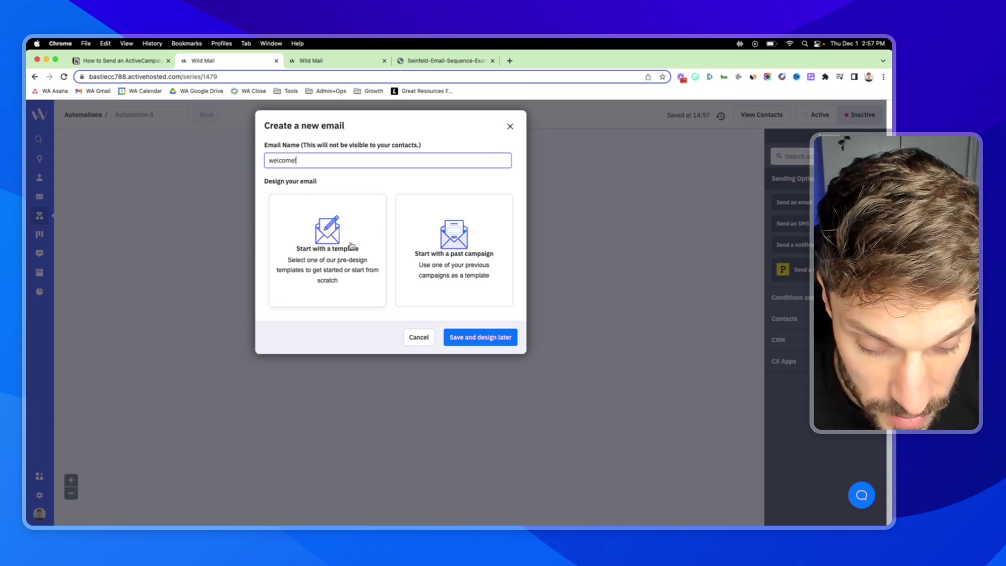
left_click(482, 338)
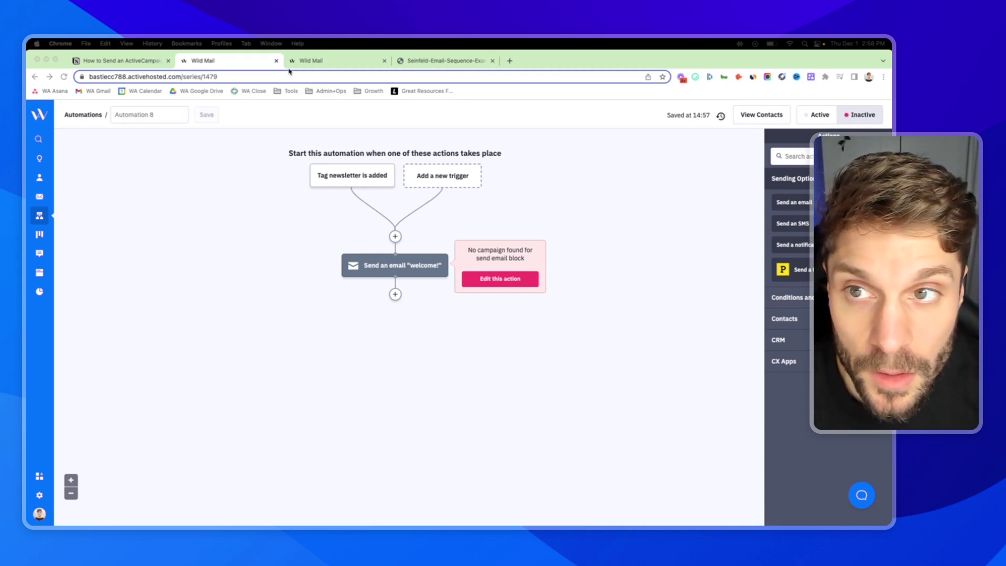
Examine the wait condition between the welcome email and Evergreen NL #1 in the existing evergreen newsletter automation
left_click(309, 61)
scroll(550, 317, "down", 1)
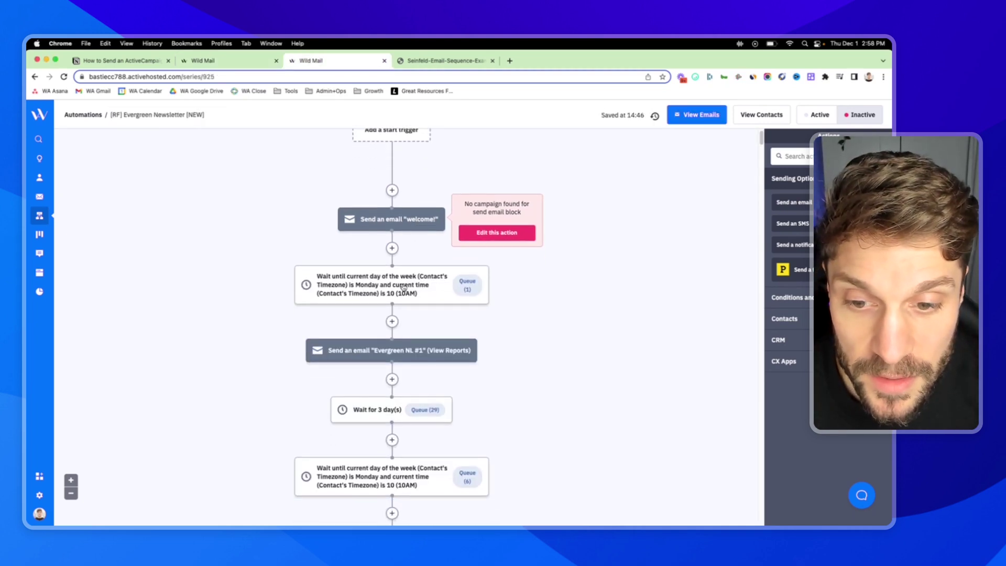
scroll(430, 286, "down", 1)
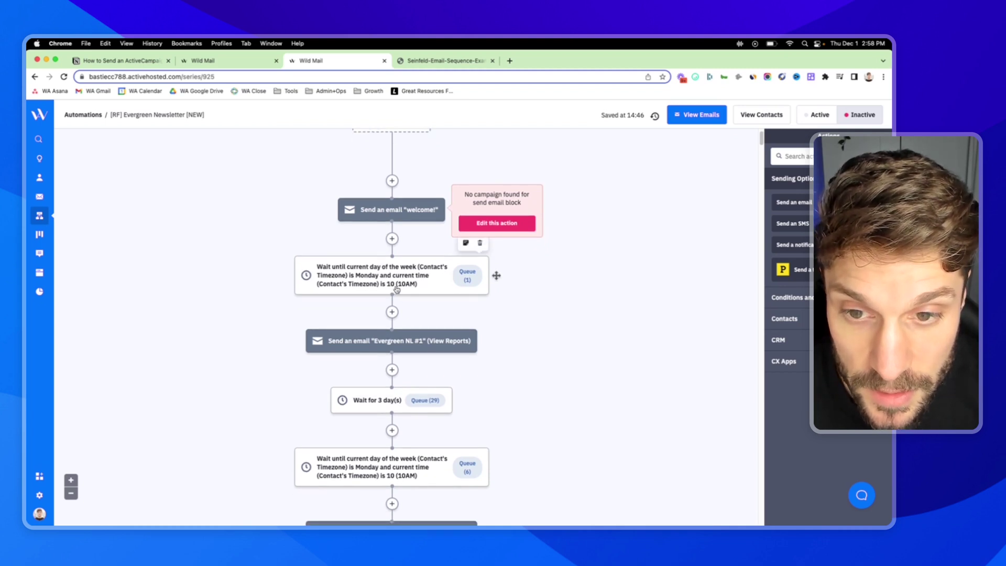
scroll(409, 292, "up", 1)
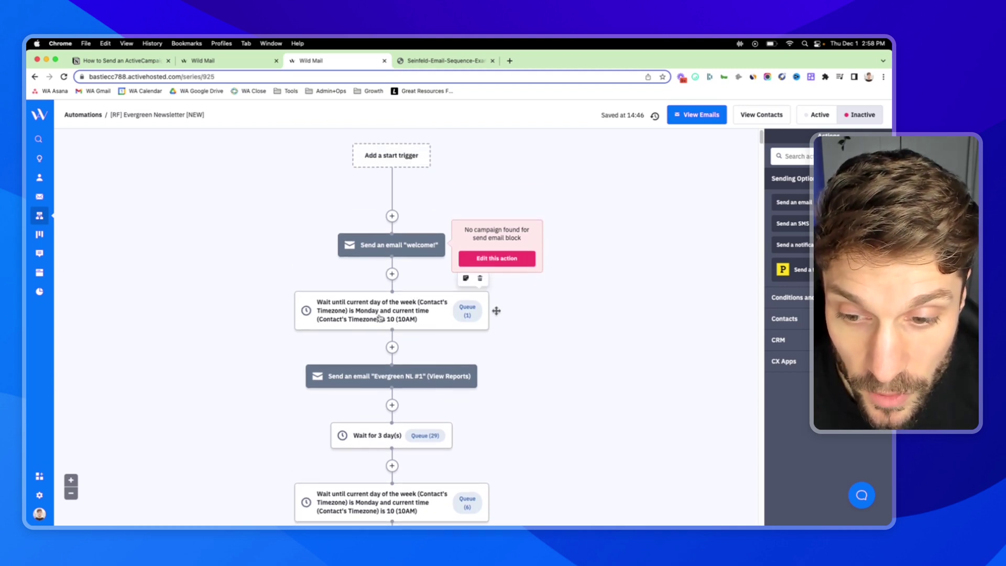
Add a 1-day wait after the "welcome!" email in the new newsletter automation
left_click(226, 60)
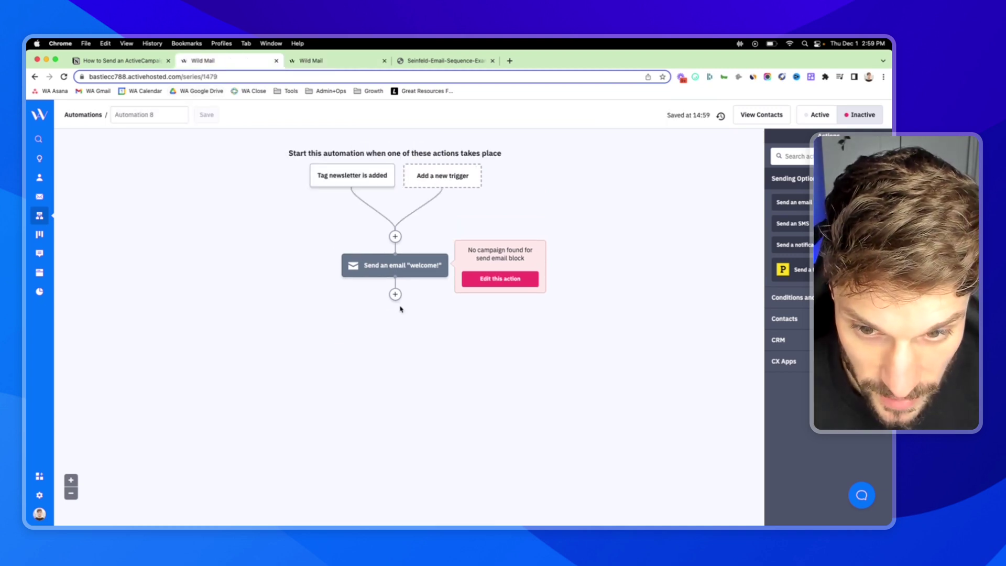
left_click(395, 294)
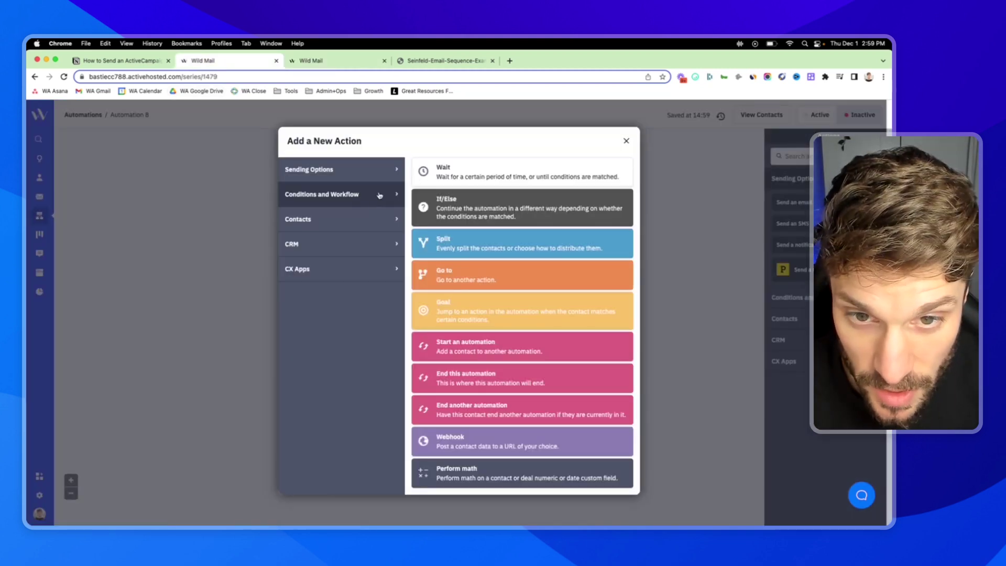
left_click(466, 178)
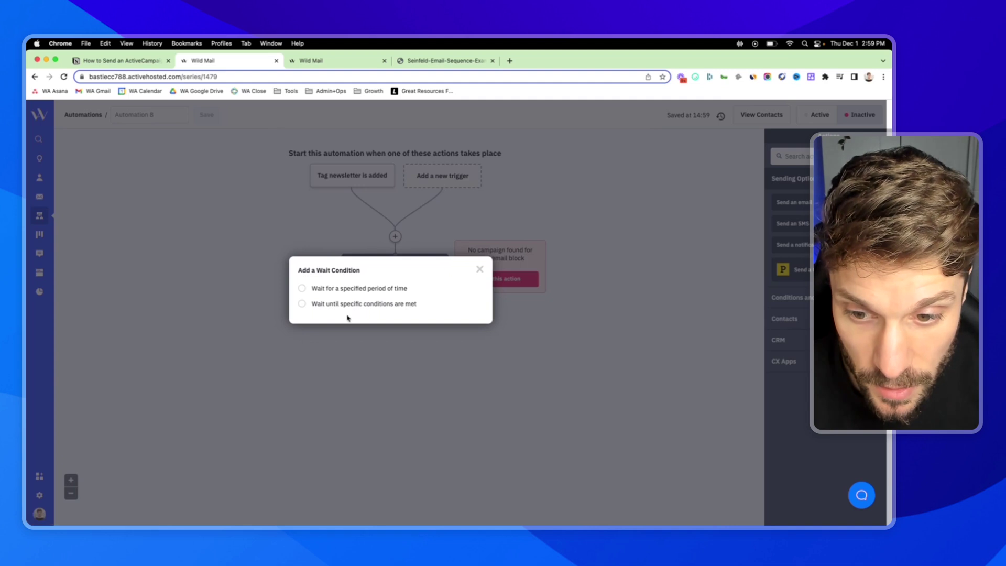
left_click(377, 289)
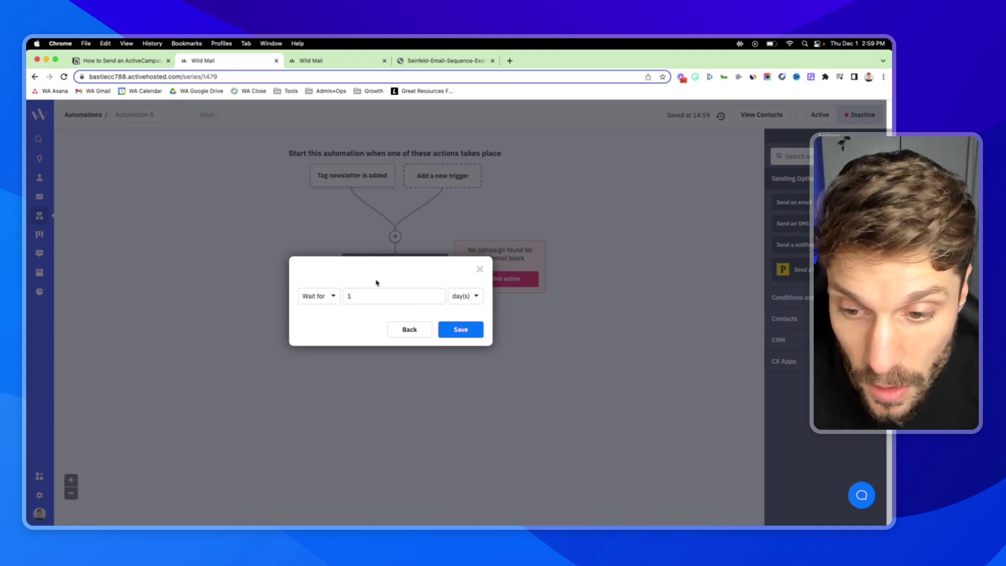
left_click(378, 295)
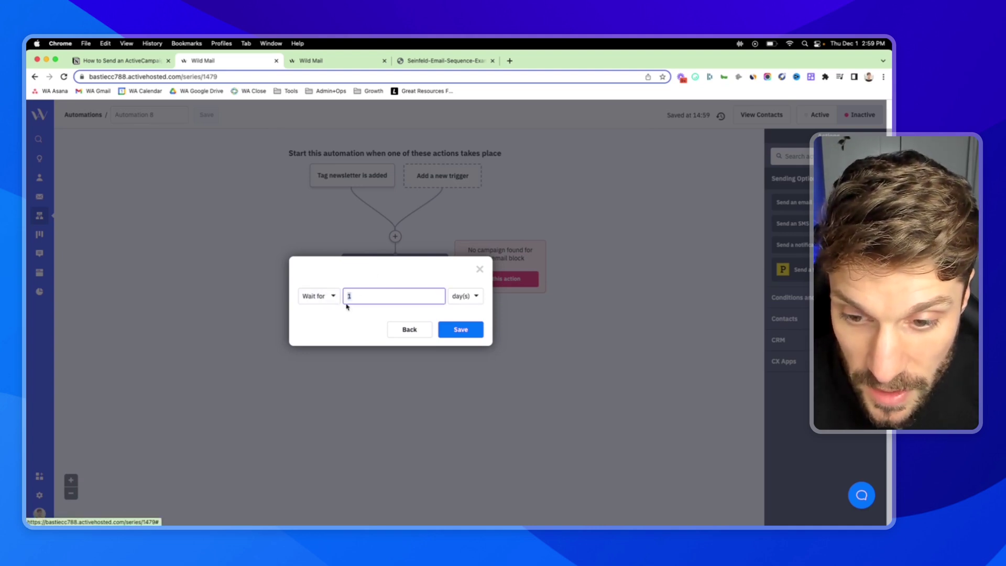
left_click(460, 346)
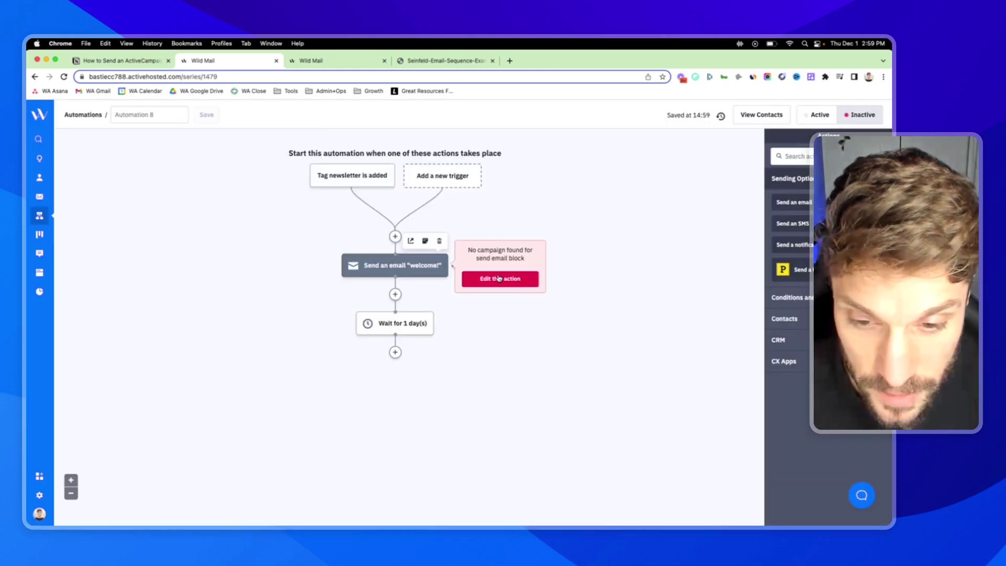
Add a conditional wait after the 1-day wait, until the current day of the week (Contact's Timezone) is Monday
left_click(395, 353)
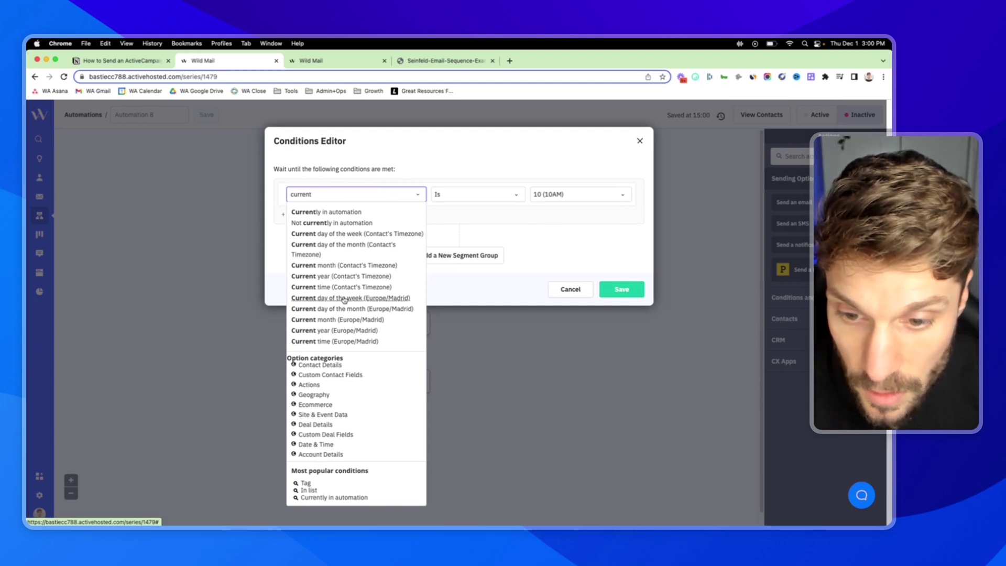
left_click(346, 234)
left_click(555, 243)
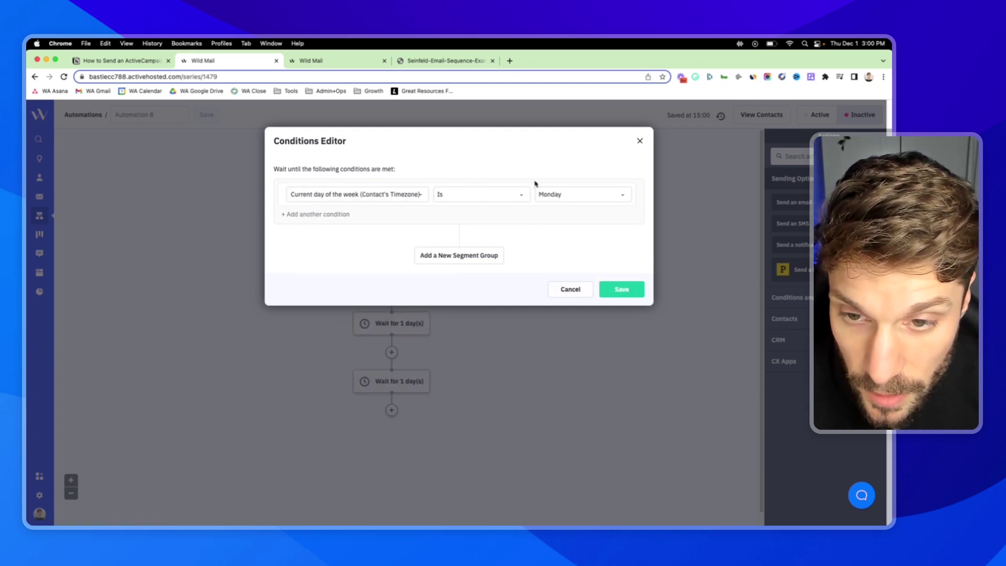
Add an And condition that the current time (Contact's Timezone) is 10 (10AM), and save the wait
left_click(323, 216)
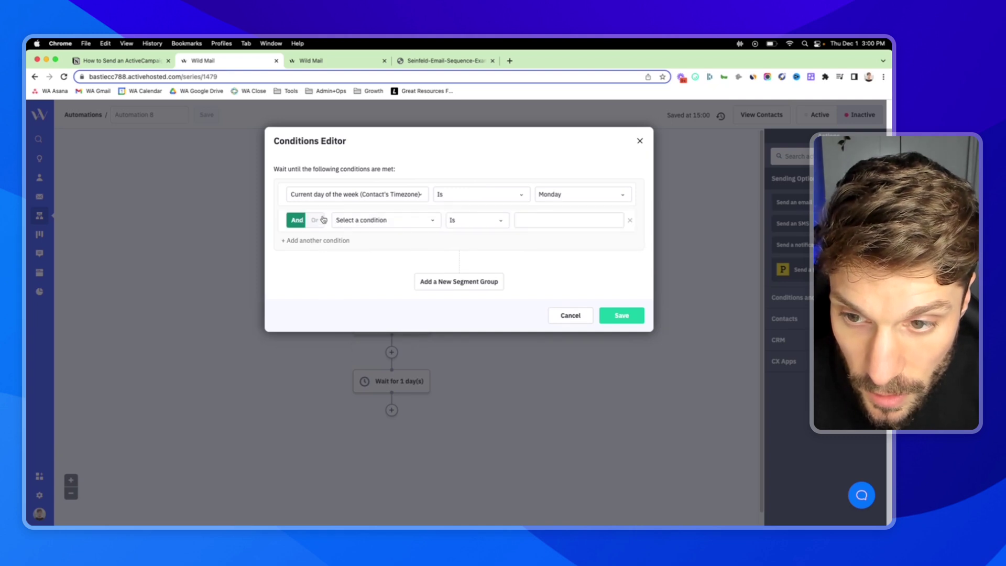
left_click(390, 221)
type("c")
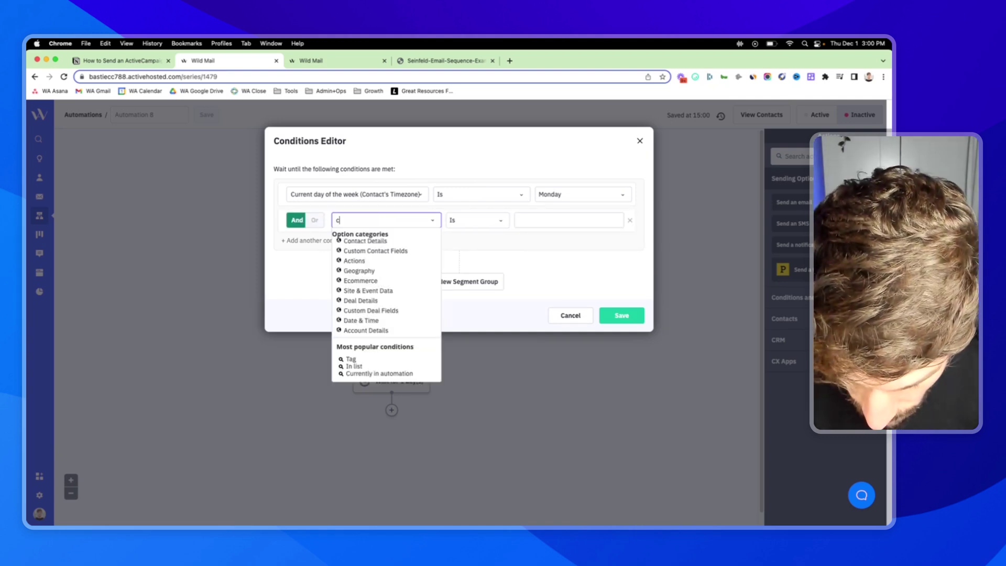
type("urrent")
left_click(367, 299)
left_click(581, 220)
scroll(579, 265, "down", 2)
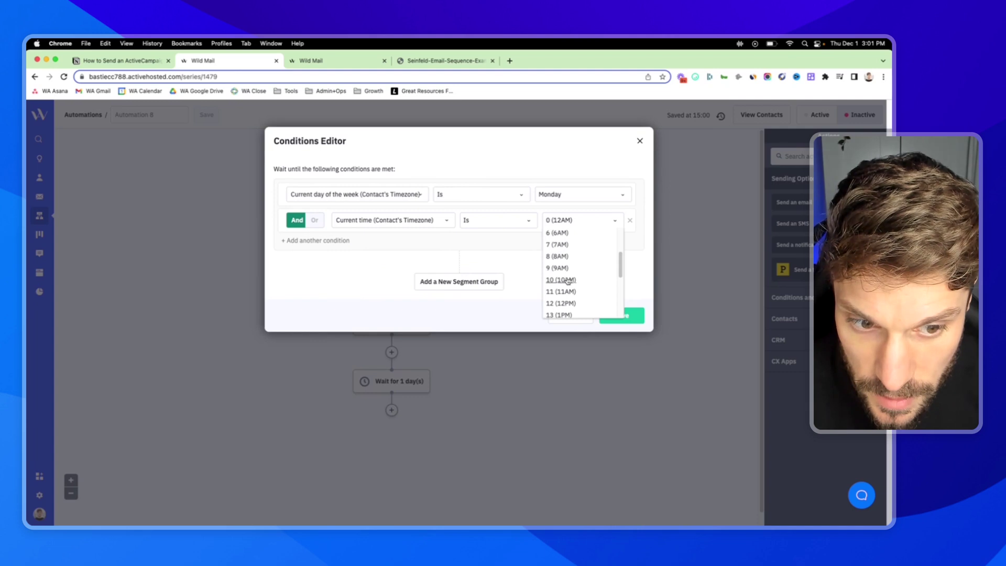
left_click(568, 281)
key("Return")
Add a send email action named "NL 1" after the Monday 10AM wait and save it without designing the email
left_click(392, 397)
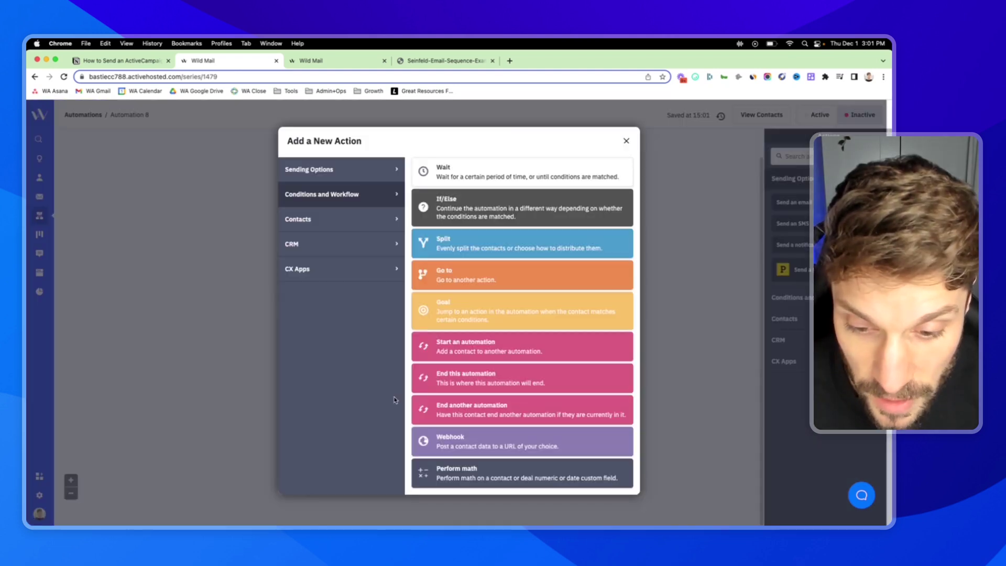
left_click(352, 170)
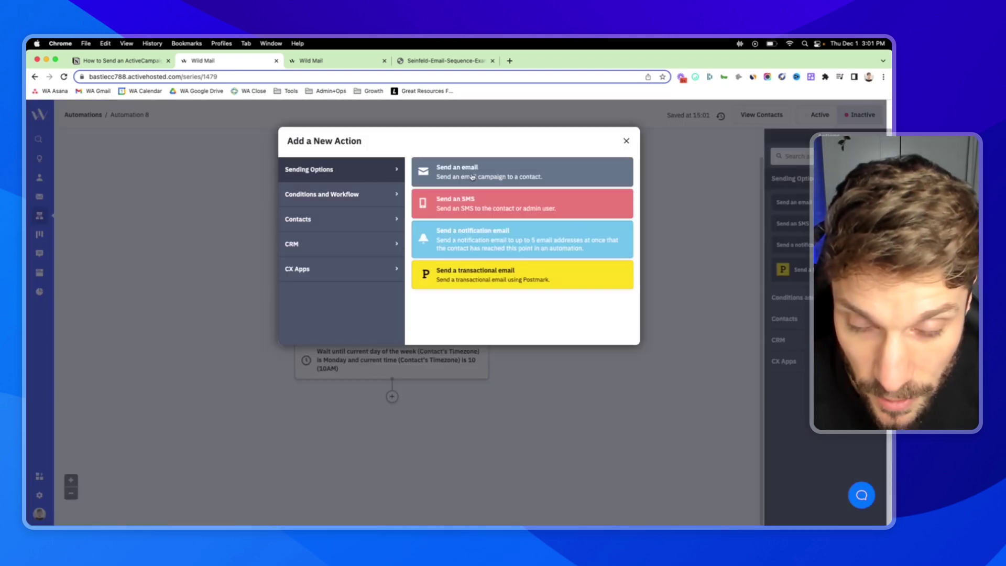
left_click(473, 177)
left_click(367, 321)
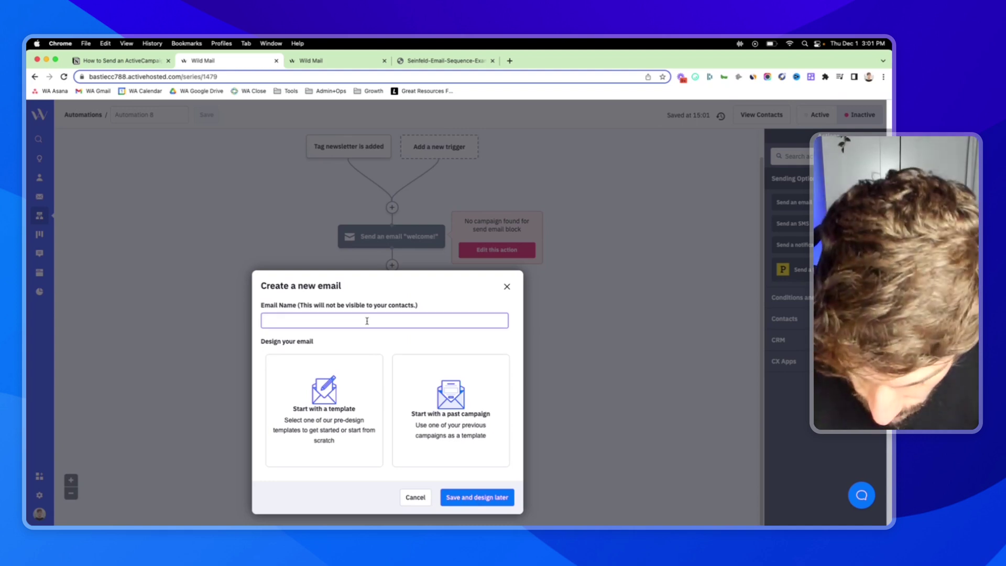
type("NL 1")
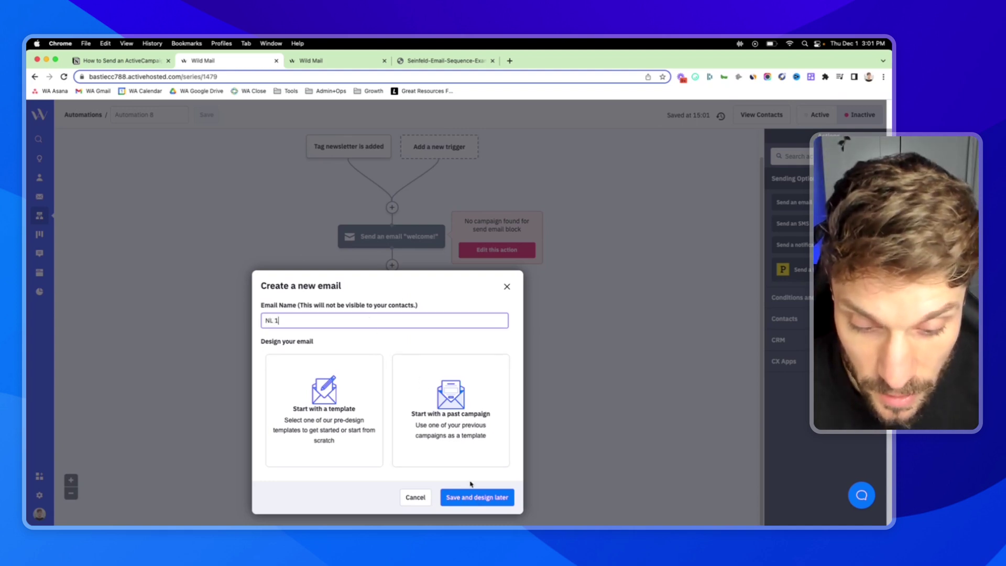
left_click(483, 497)
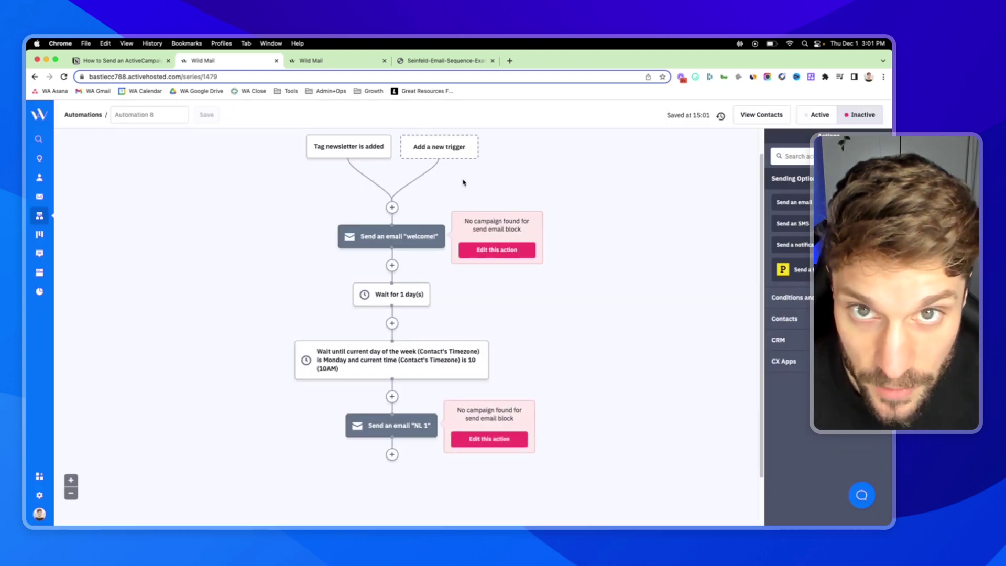
Examine the Daily Seinfeld Emails diagram and the waits between the emails in the existing [RF] Evergreen Newsletter [NEW] automation
left_click(446, 61)
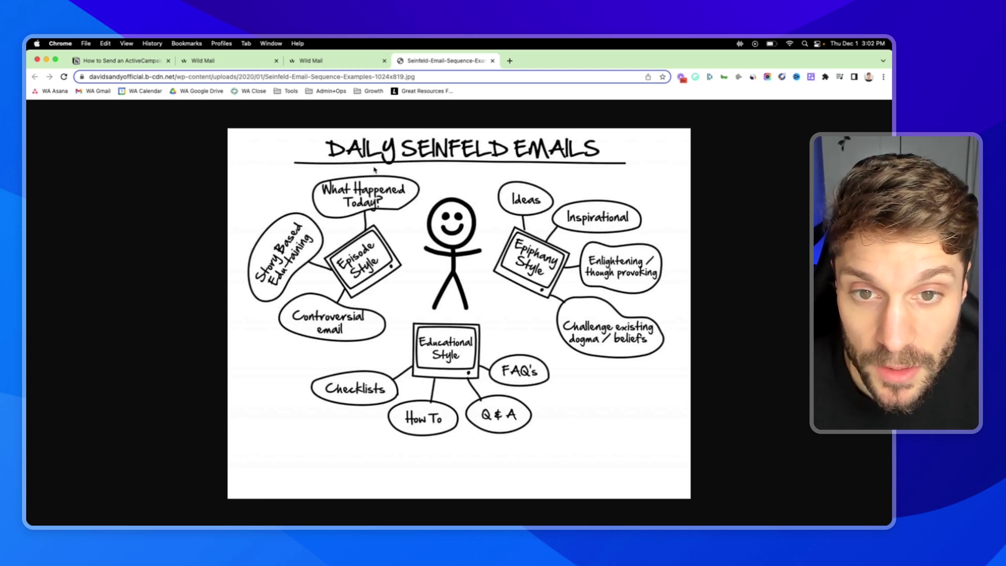
left_click(252, 61)
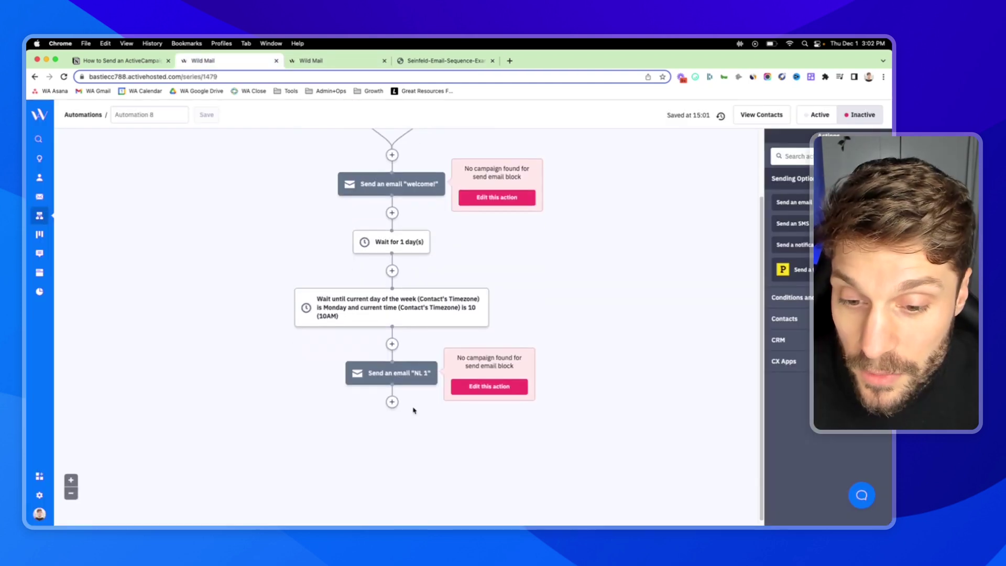
left_click(317, 61)
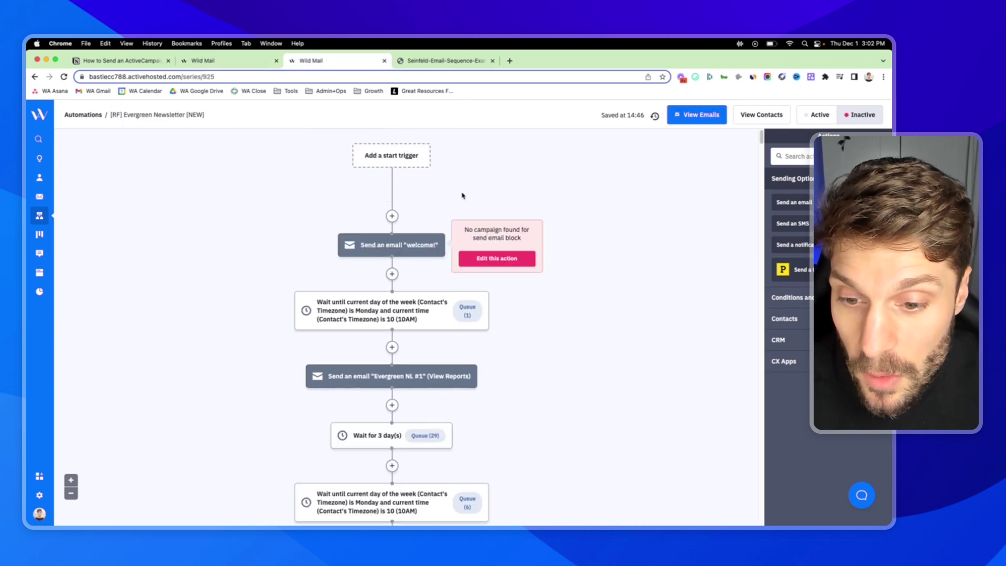
scroll(385, 275, "down", 5)
scroll(419, 267, "down", 3)
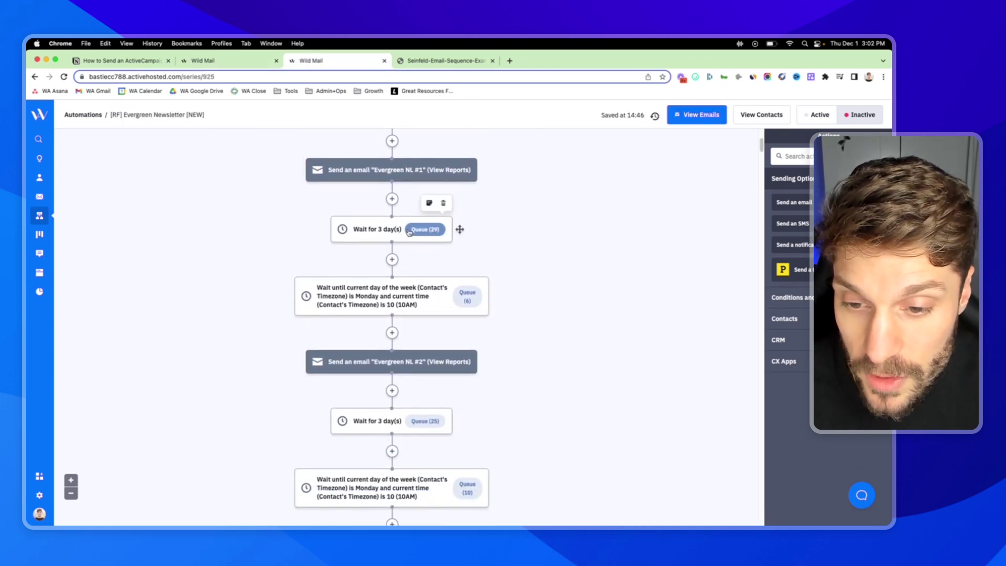
scroll(391, 294, "down", 1)
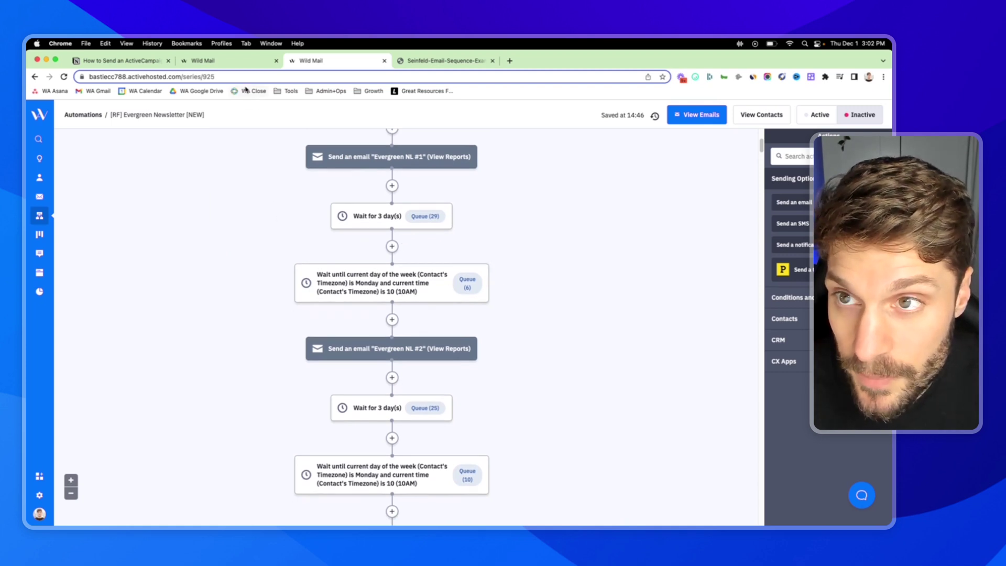
Add a 1-day wait after the "NL 1" email in the new automation
key("ctrl+shift+Tab")
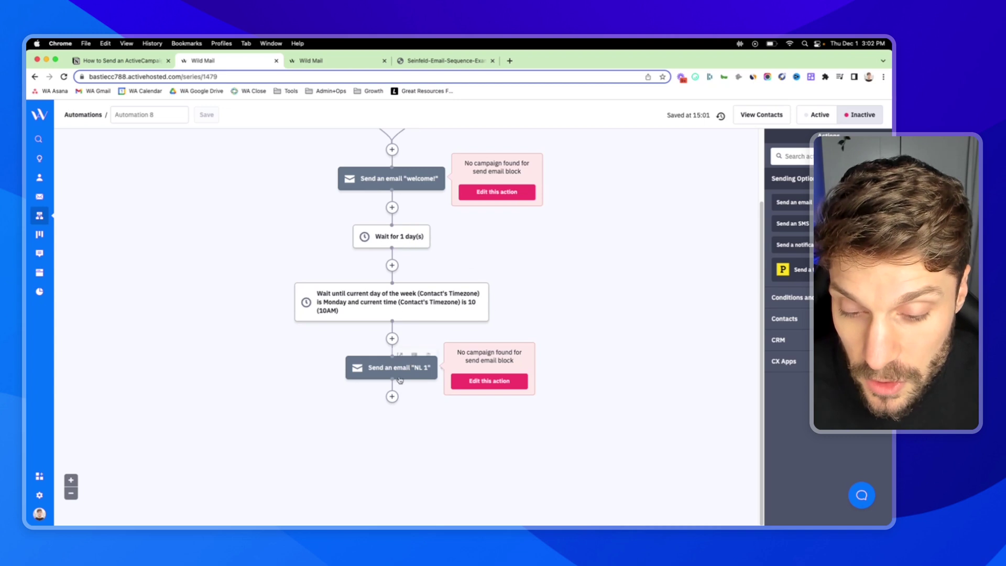
left_click(392, 397)
left_click(351, 199)
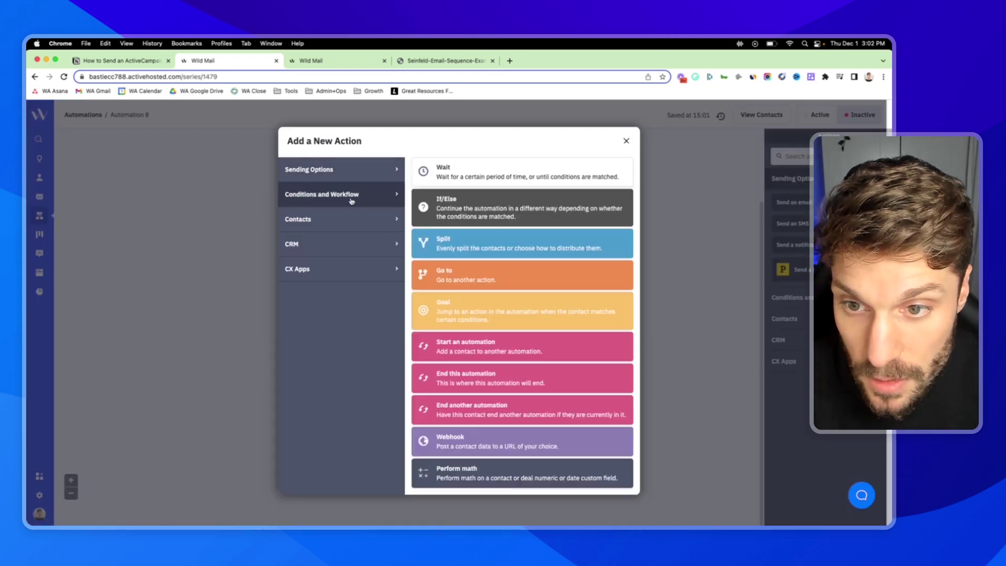
left_click(482, 176)
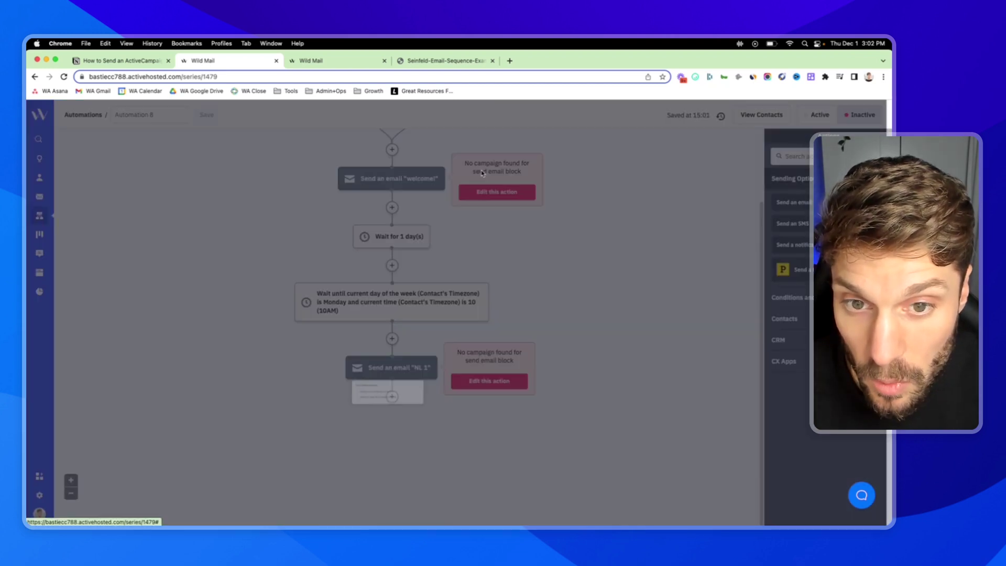
left_click(355, 392)
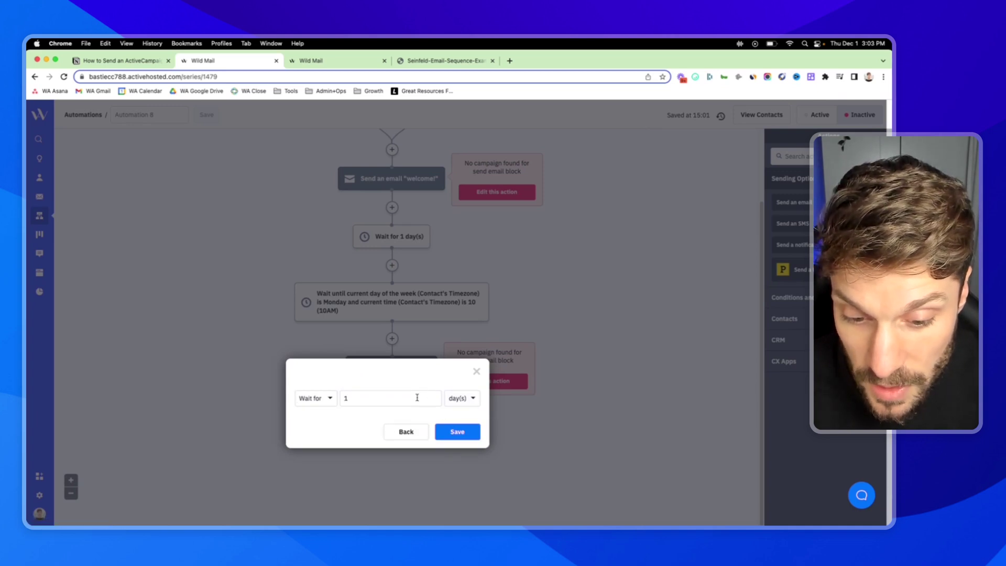
left_click(456, 433)
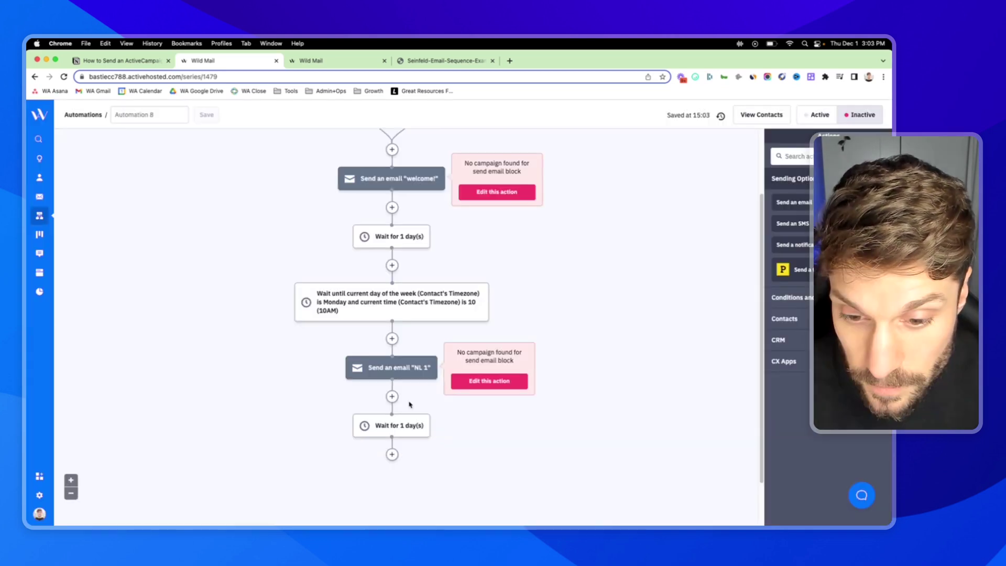
scroll(398, 366, "down", 1)
scroll(401, 370, "down", 1)
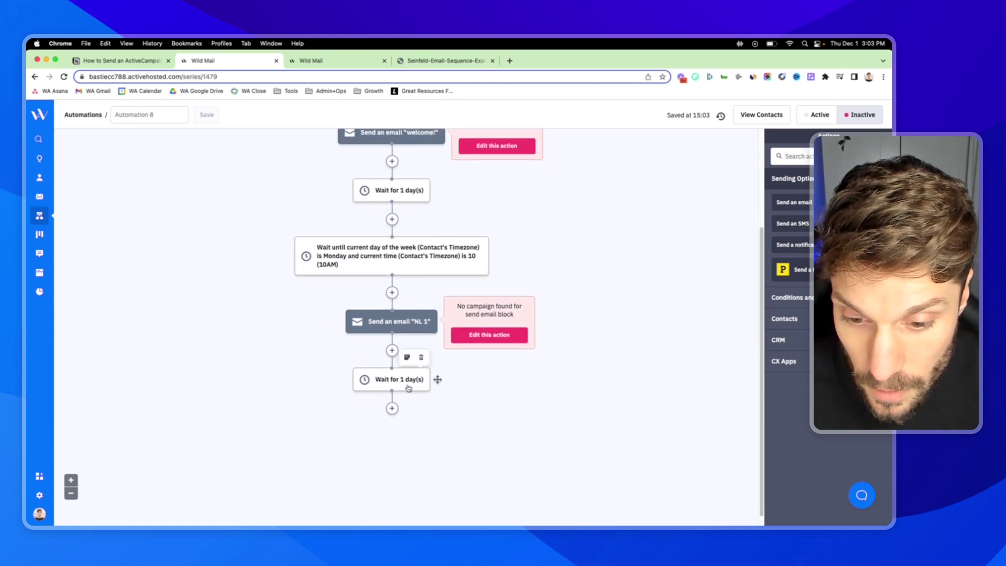
left_click(394, 409)
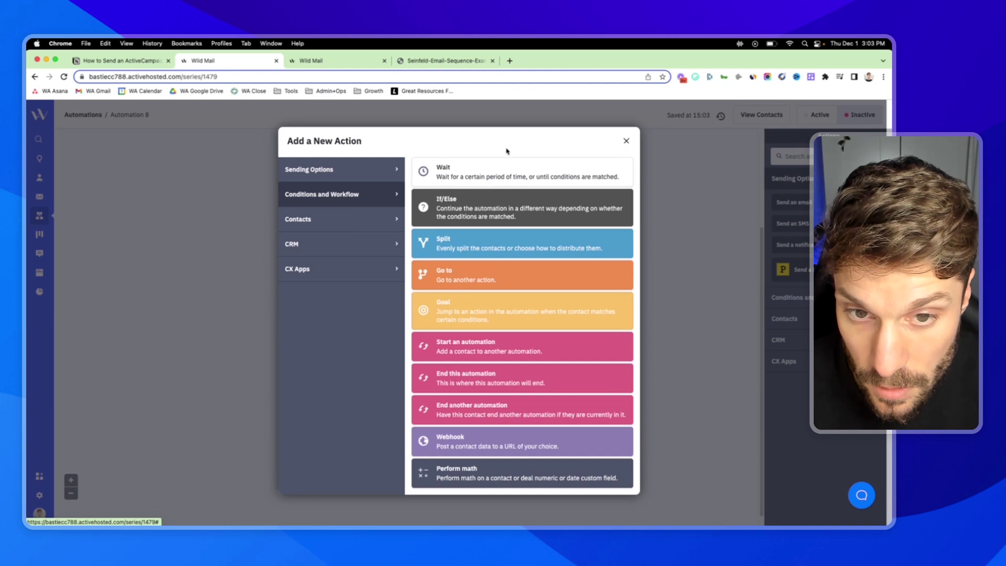
left_click(483, 182)
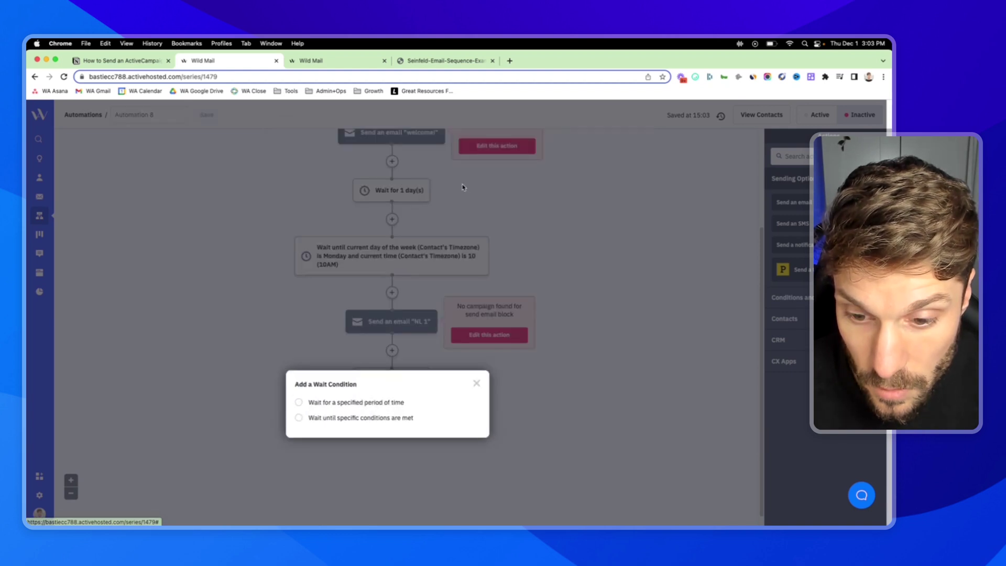
left_click(362, 418)
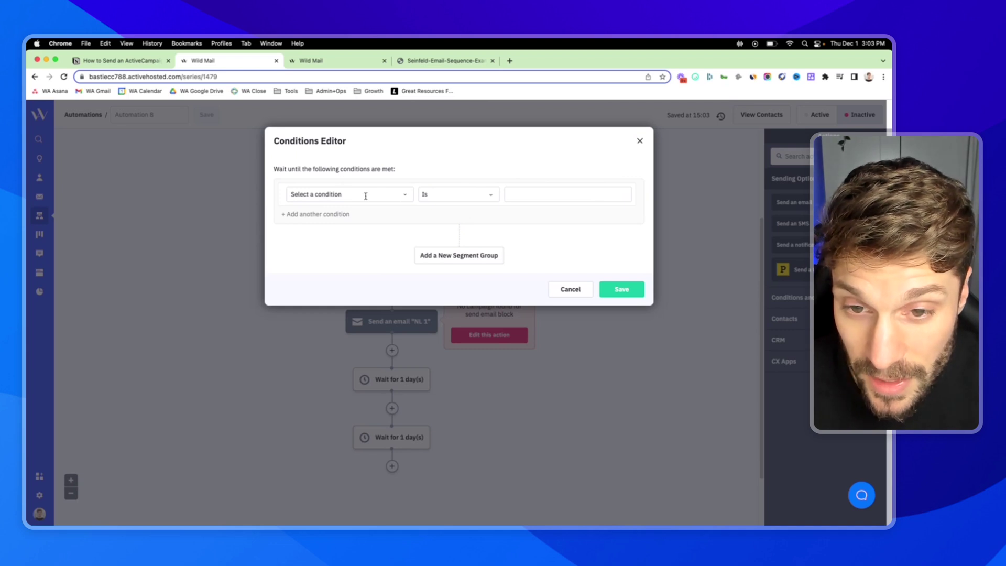
left_click(382, 195)
left_click(461, 165)
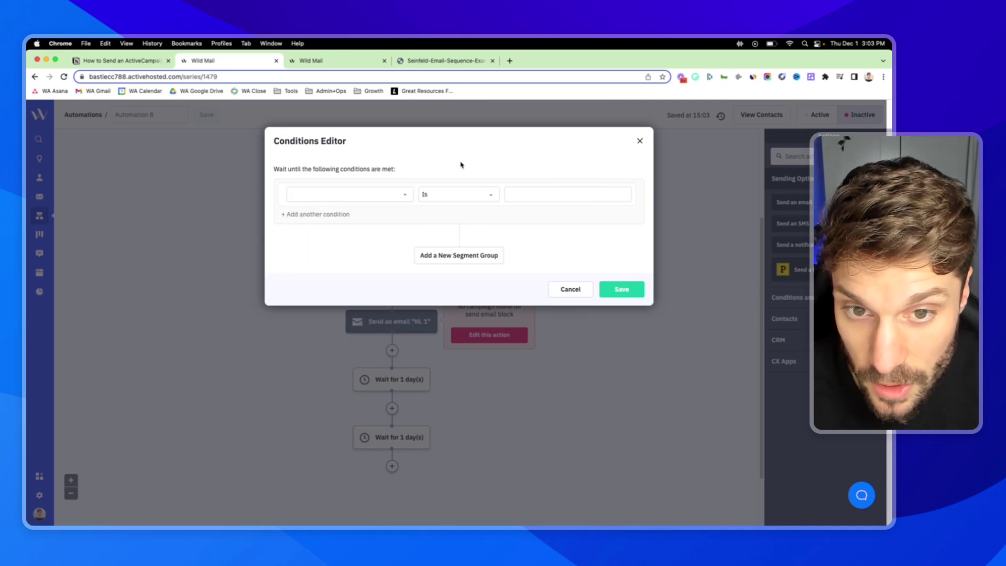
left_click(559, 298)
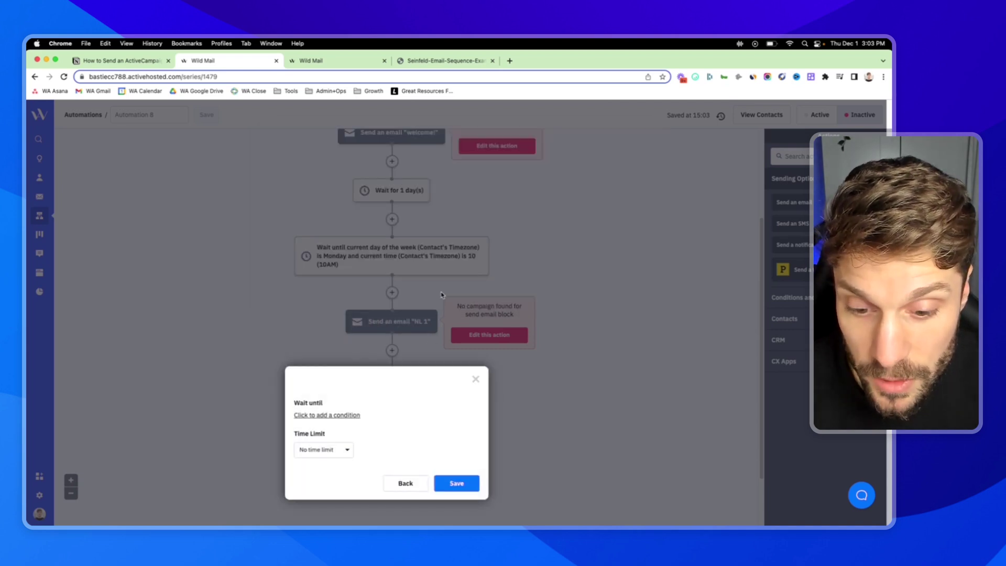
left_click(476, 379)
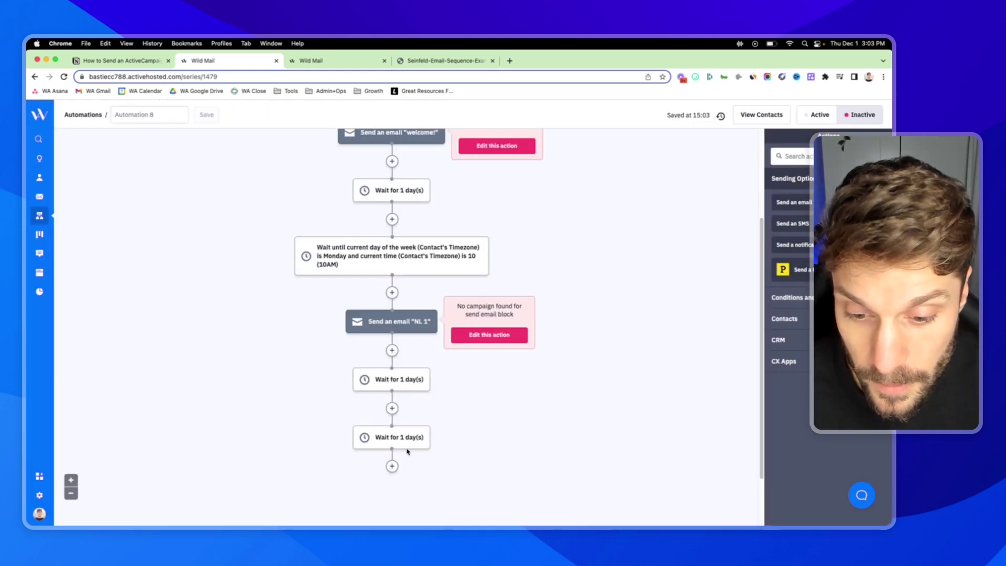
left_click(420, 414)
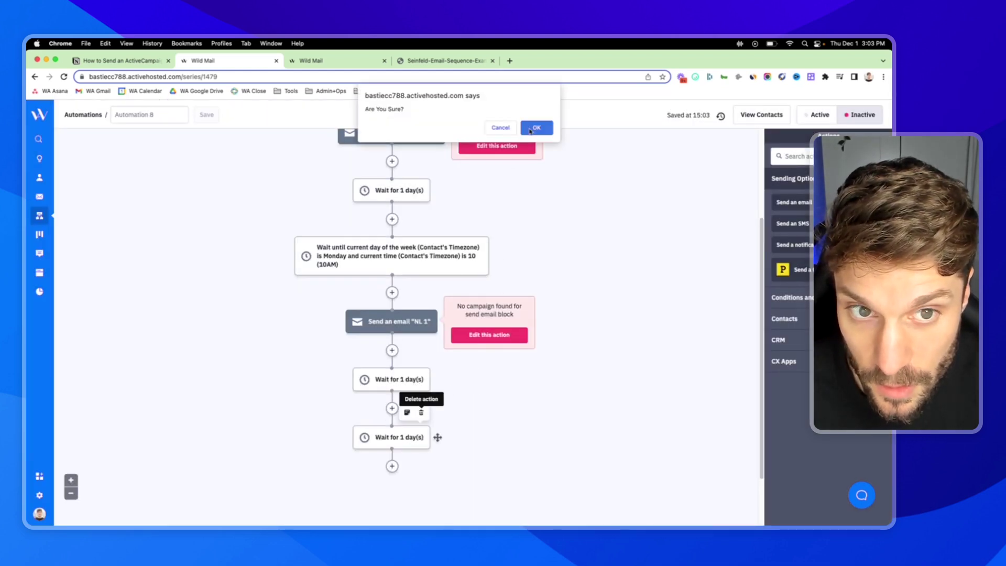
left_click(532, 128)
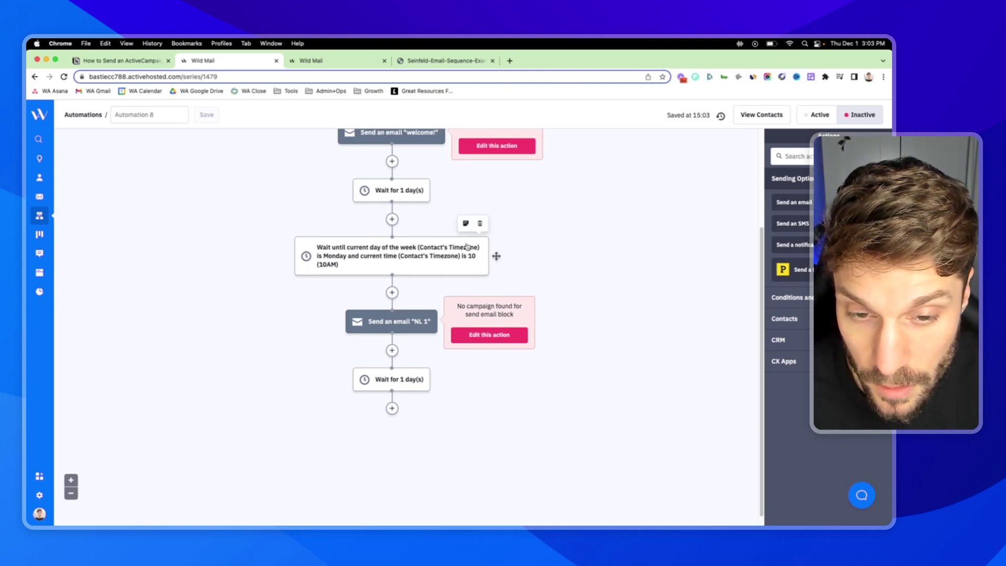
Copy only the Monday 10AM wait to after the last 1-day wait, keeping waiting contacts at their current position
left_click_drag(469, 248, 398, 416)
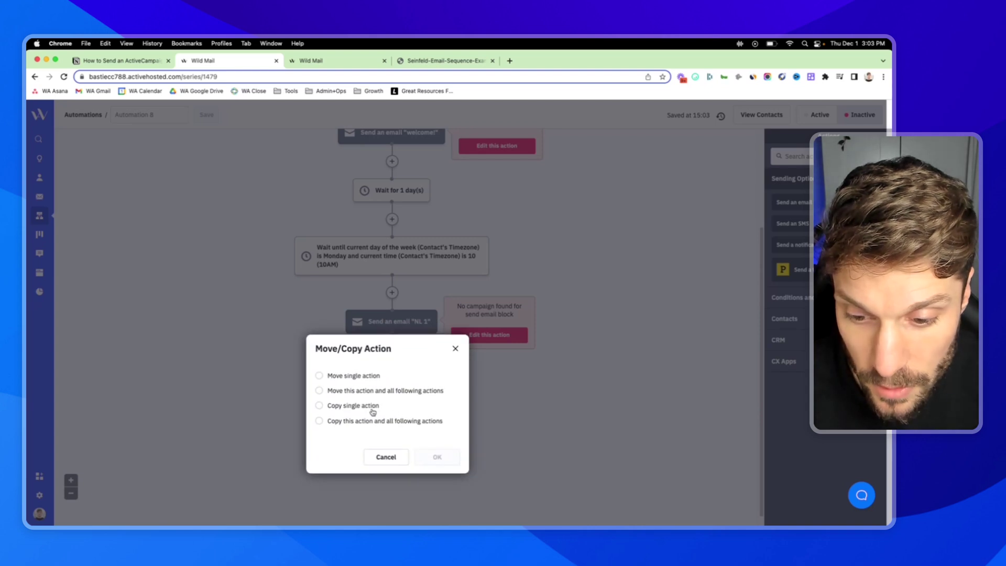
left_click(370, 409)
left_click(371, 461)
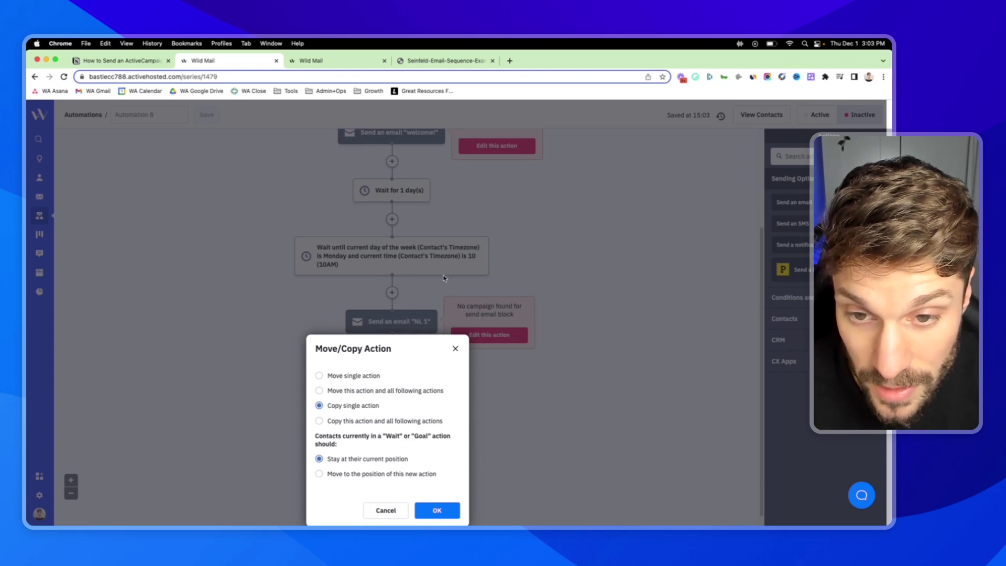
left_click(438, 511)
scroll(430, 354, "down", 3)
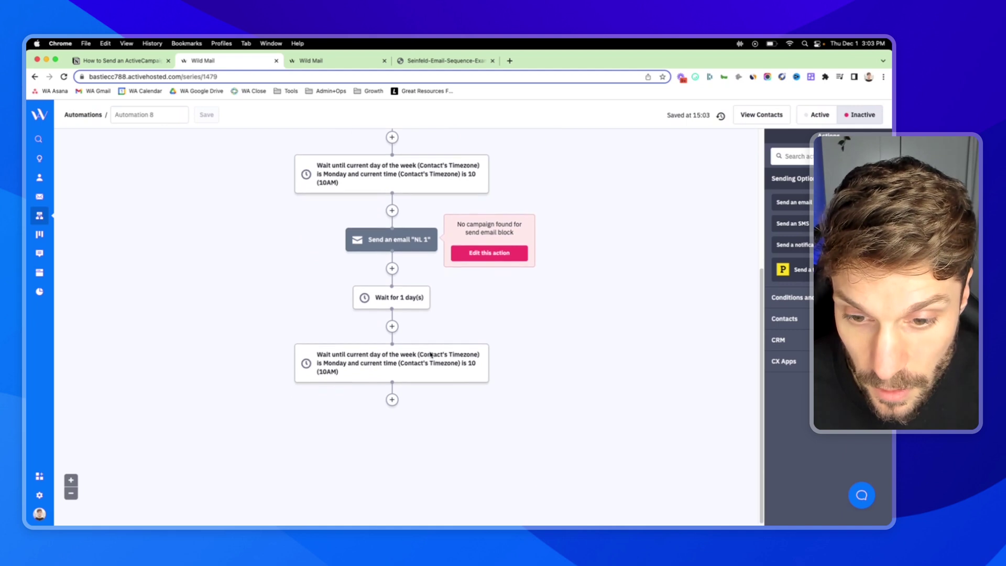
scroll(431, 354, "down", 1)
mouse_move(401, 354)
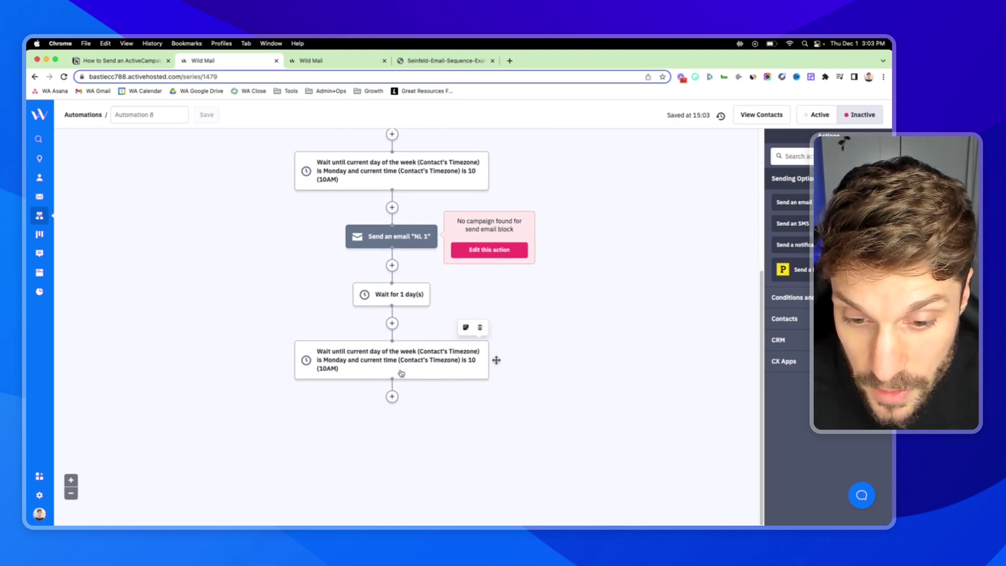
Copy the "NL 1" email as a single action to after the second Monday 10AM wait
scroll(398, 299, "up", 2)
left_click_drag(399, 252, 399, 414)
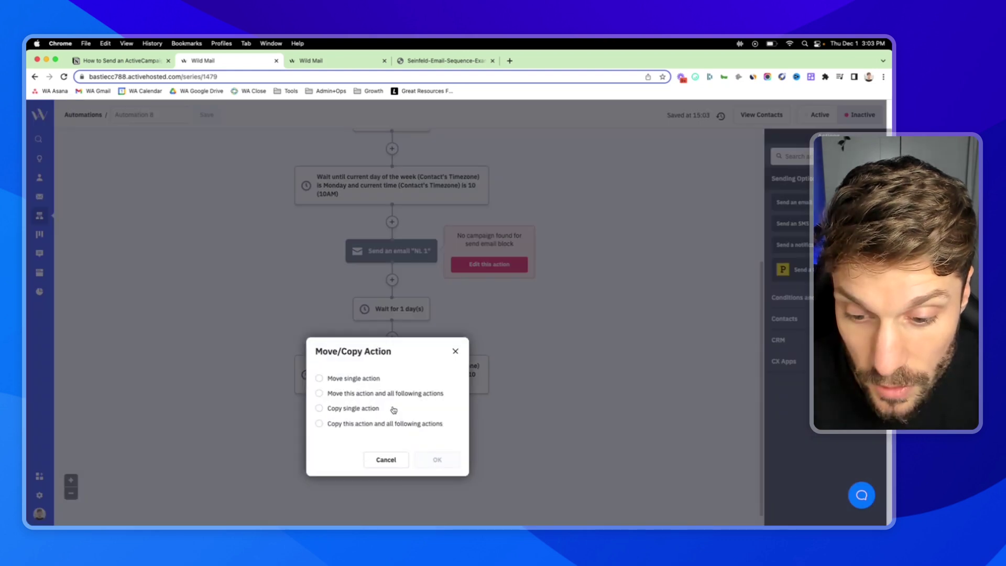
left_click(360, 410)
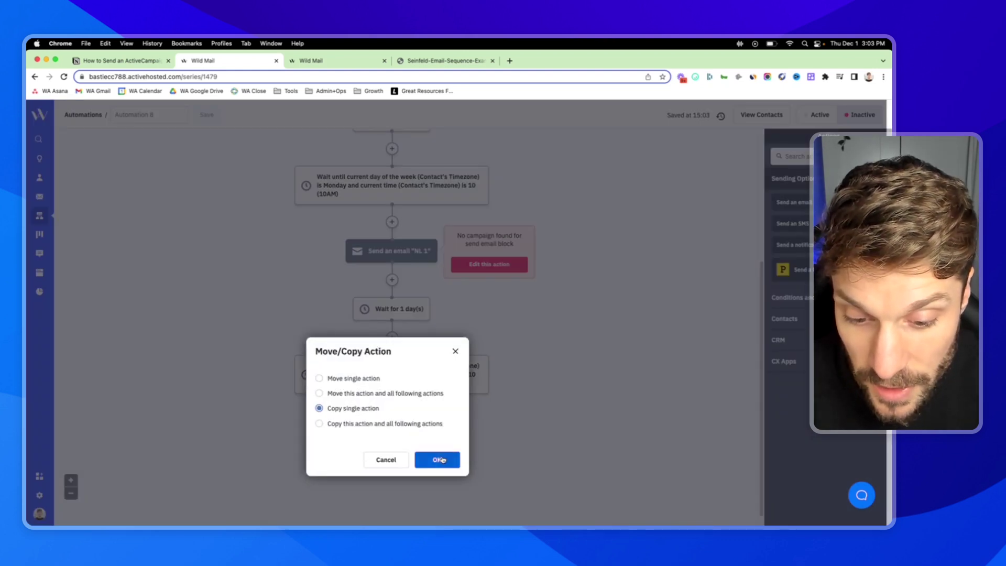
left_click(438, 459)
scroll(385, 388, "down", 3)
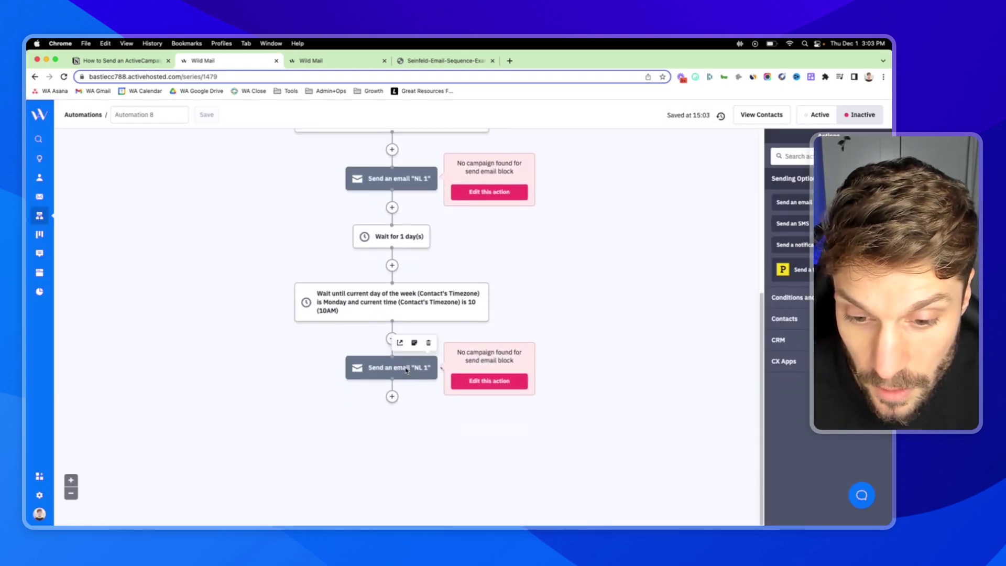
Rename the copied newsletter email as "NL 2" and save it without designing the email
left_click(407, 371)
left_click(277, 292)
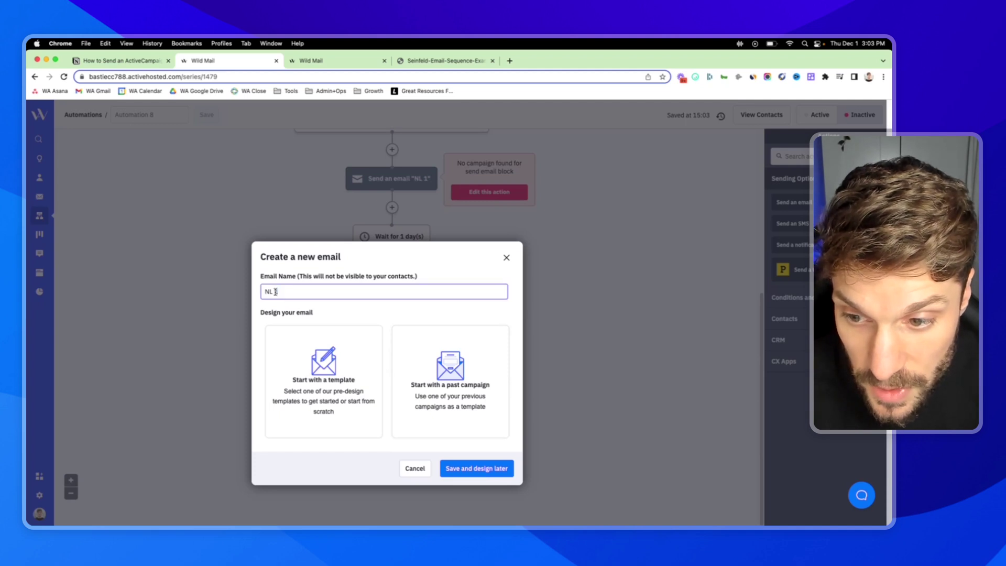
key("BackSpace")
type("2")
left_click(479, 469)
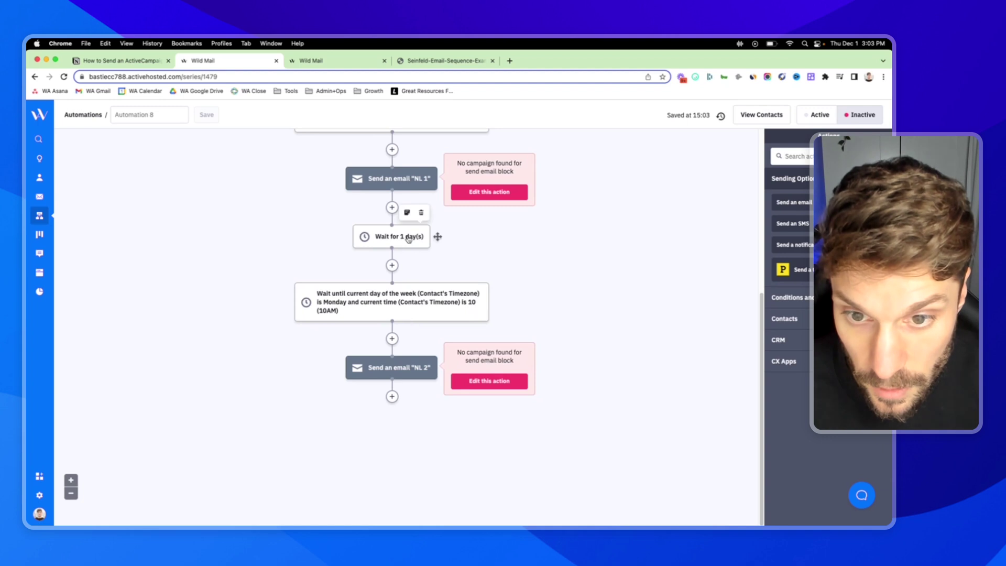
Copy only the 1-day wait to below the "NL 2" email, keeping waiting contacts at their current position
left_click_drag(408, 239, 398, 405)
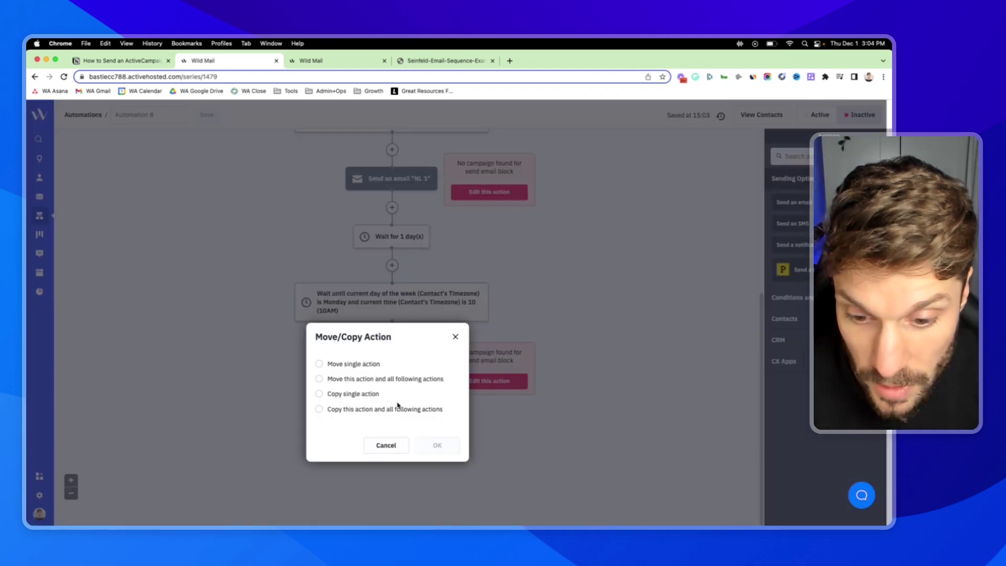
left_click(345, 396)
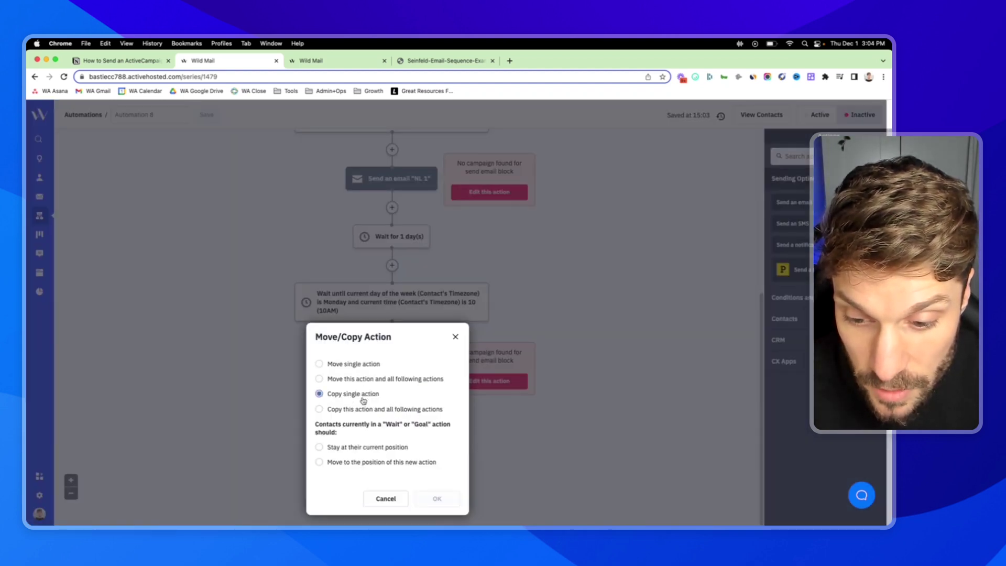
left_click(364, 448)
left_click(437, 499)
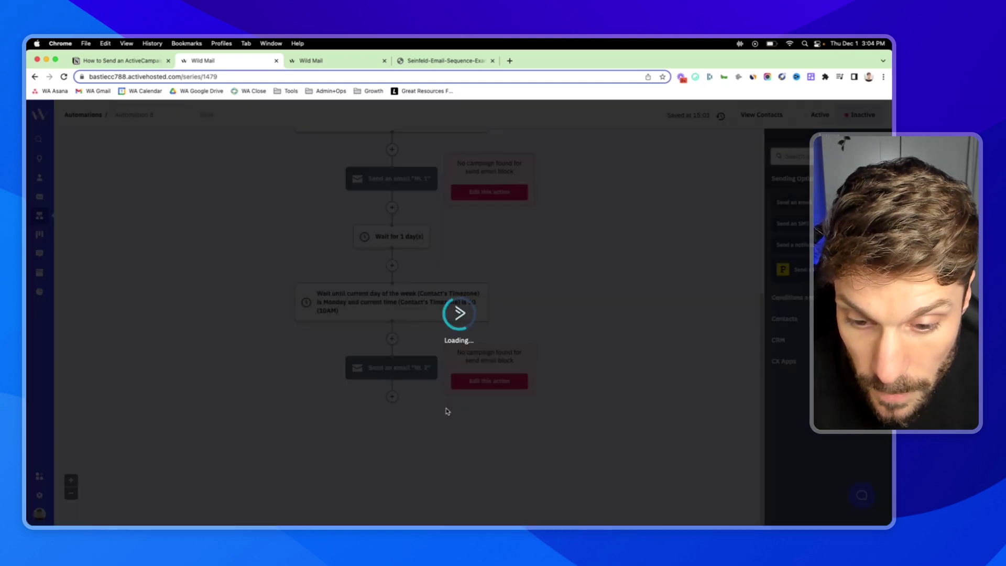
Copy the Monday 10AM wait as a single action below the 1-day wait that follows "NL 2", with contacts staying at their current position
scroll(419, 325, "down", 2)
left_click_drag(494, 304, 401, 413)
left_click(379, 408)
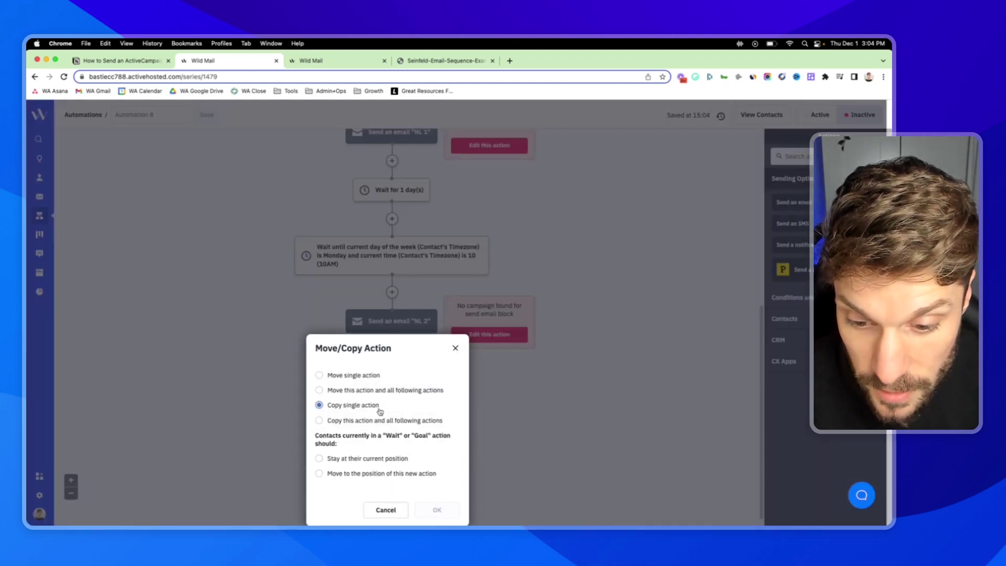
left_click(386, 460)
left_click(437, 510)
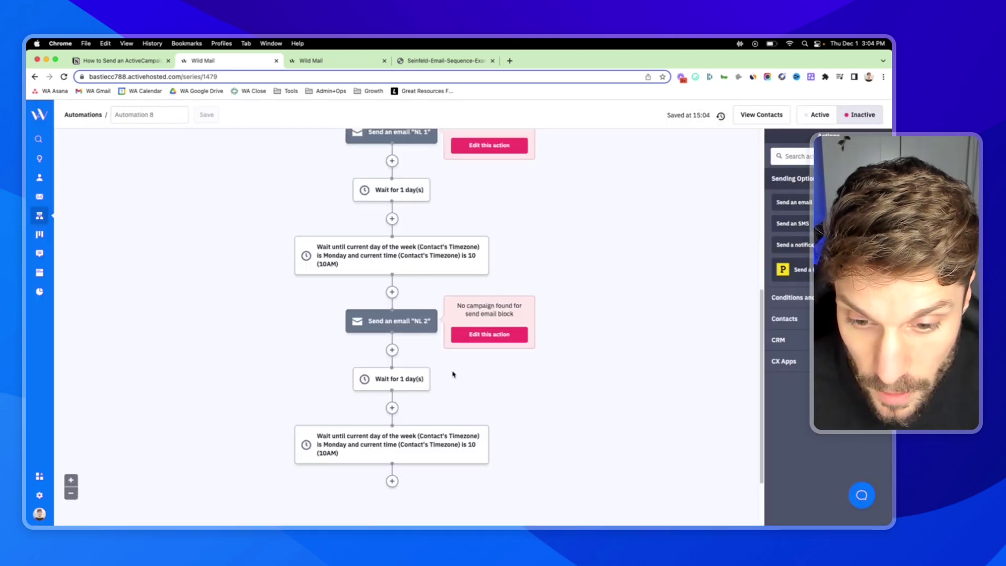
Copy the "NL 2" email below the last Monday 10AM wait and save the copy as "NL 3" without designing it
left_click_drag(399, 321, 397, 478)
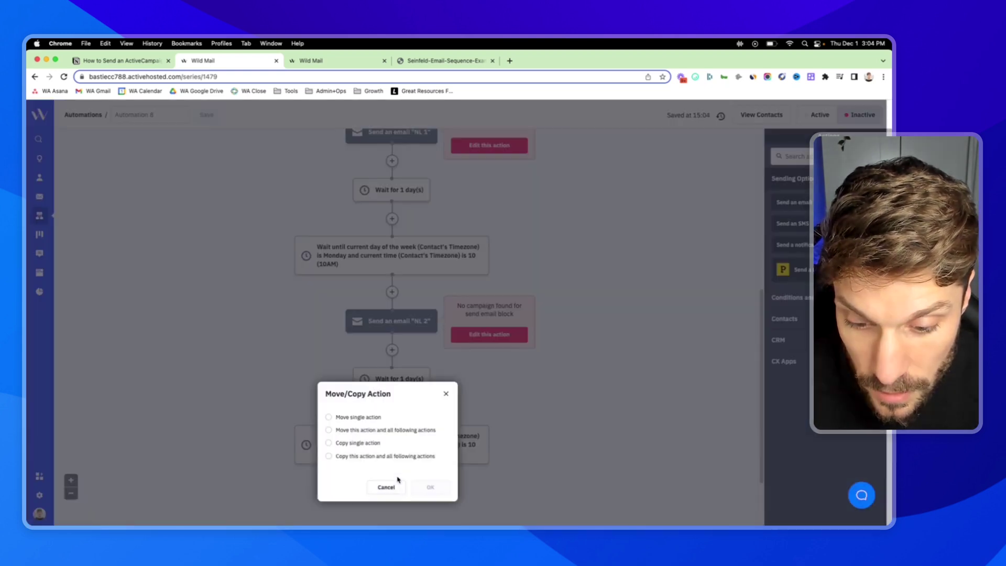
left_click(349, 443)
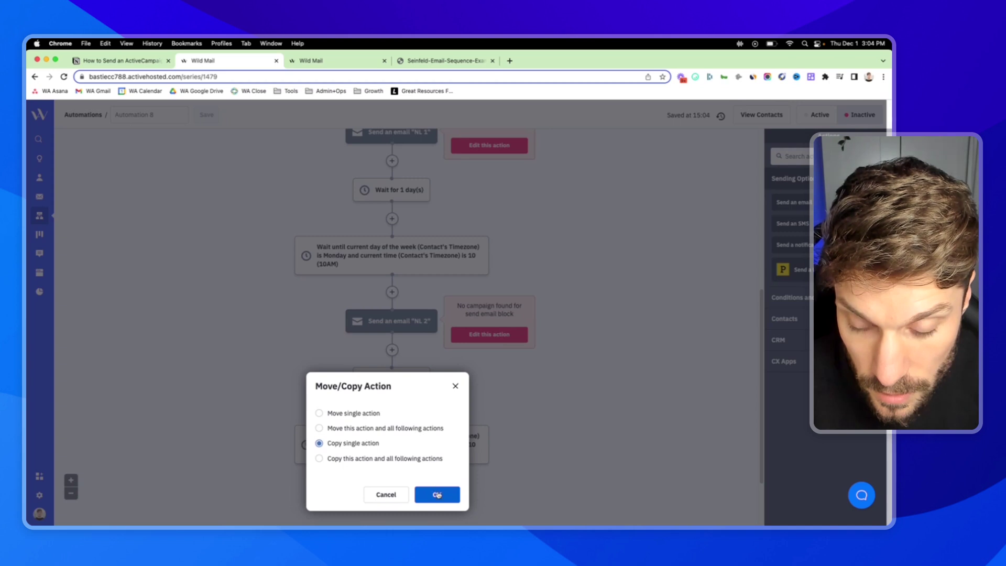
left_click(437, 494)
left_click(399, 509)
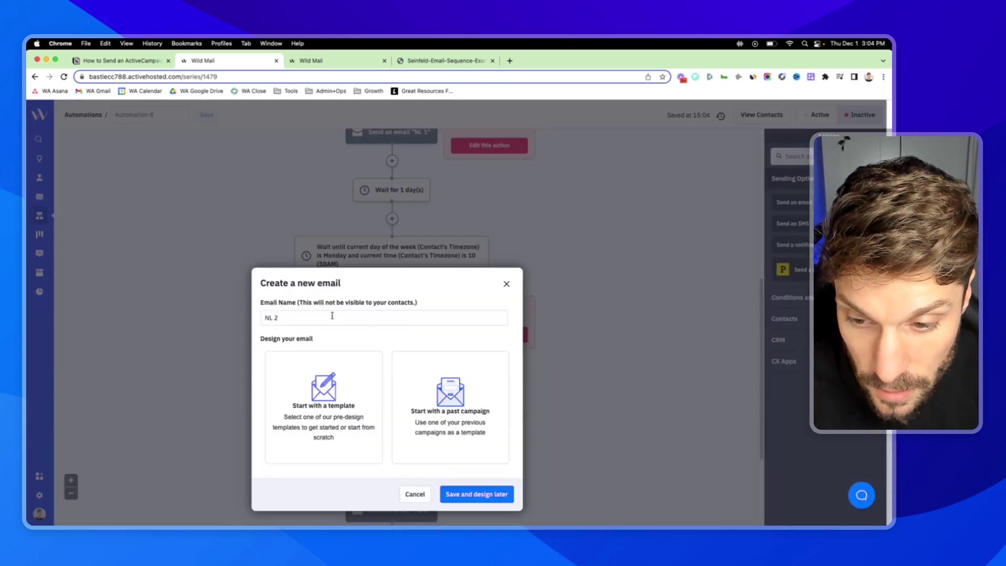
left_click_drag(332, 316, 270, 320)
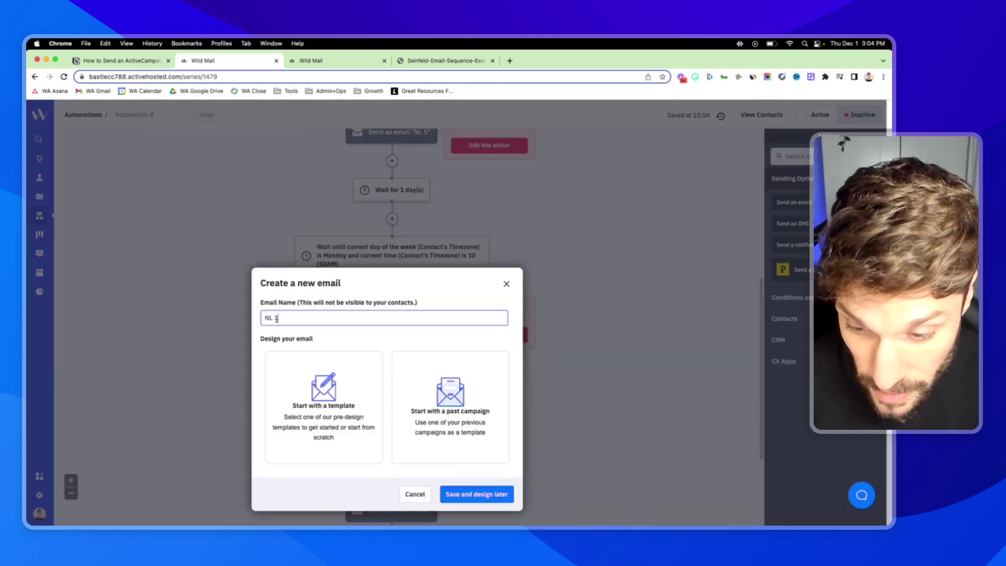
left_click(478, 494)
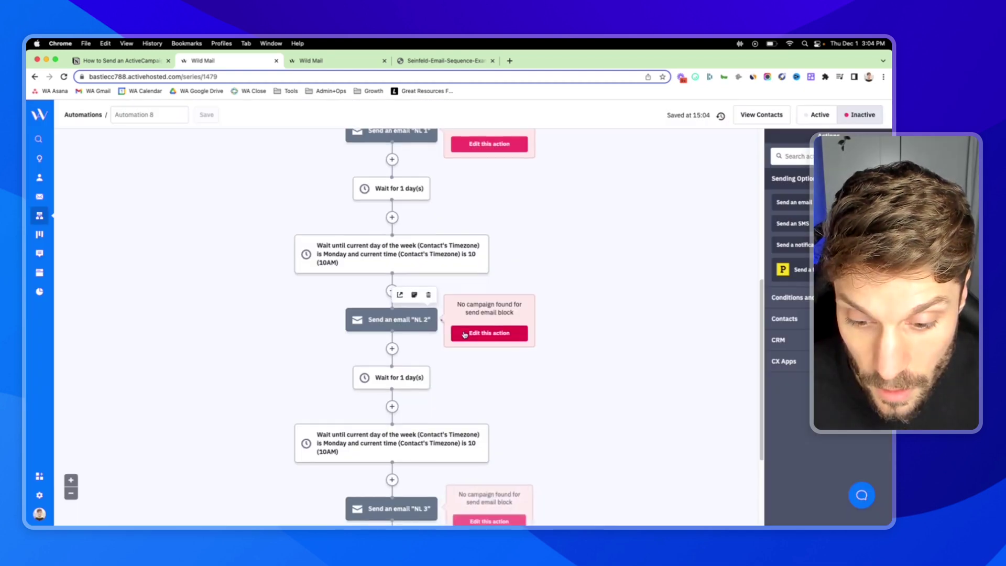
Add a wait of 100 years after the "NL 3" email at the end of the automation
scroll(446, 359, "up", 1)
left_click(392, 397)
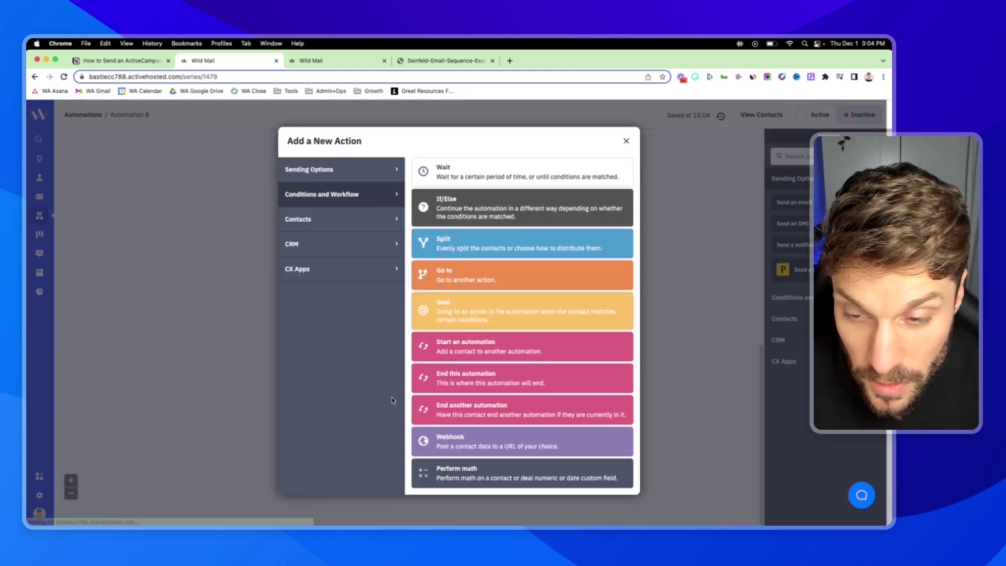
left_click(459, 175)
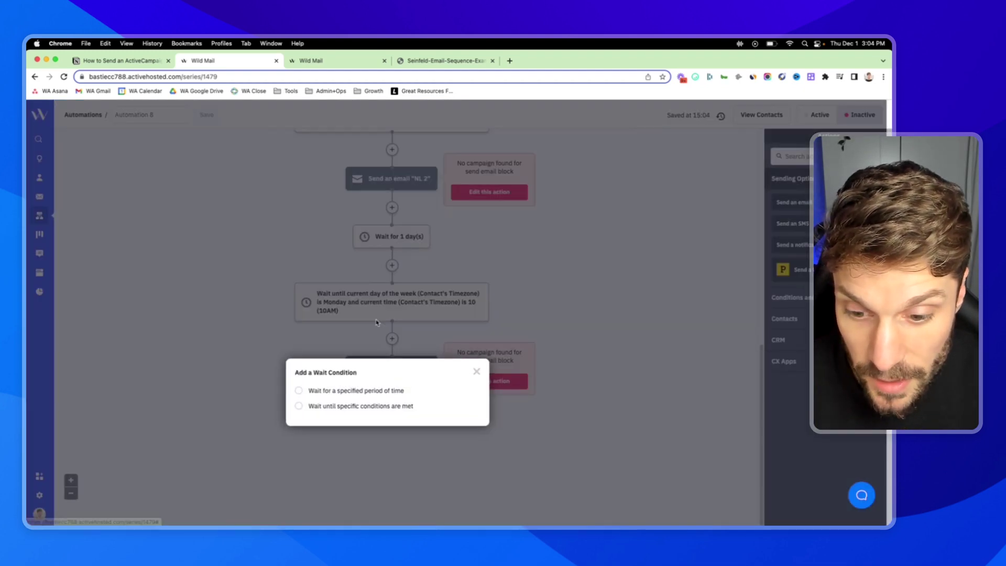
left_click(371, 392)
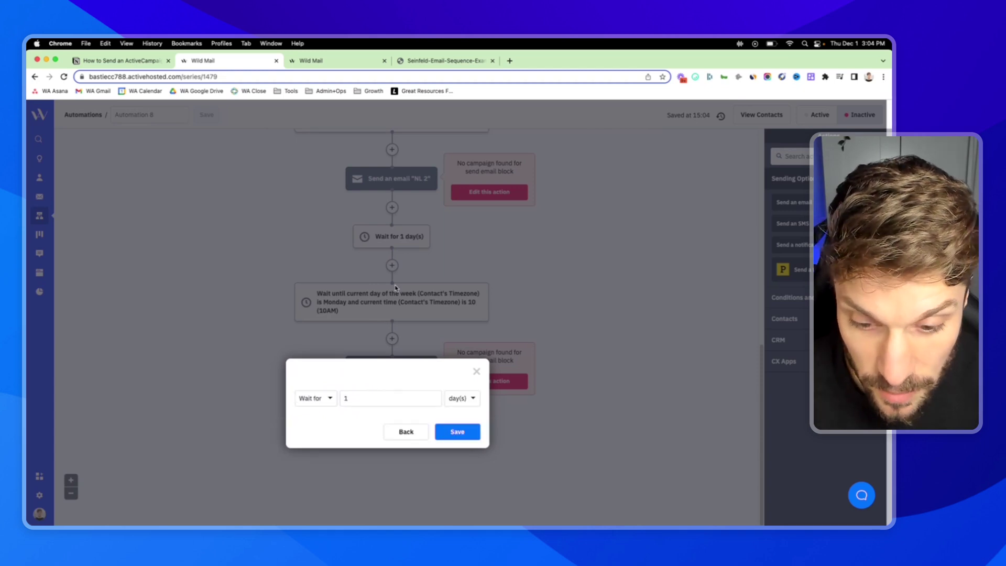
left_click(384, 400)
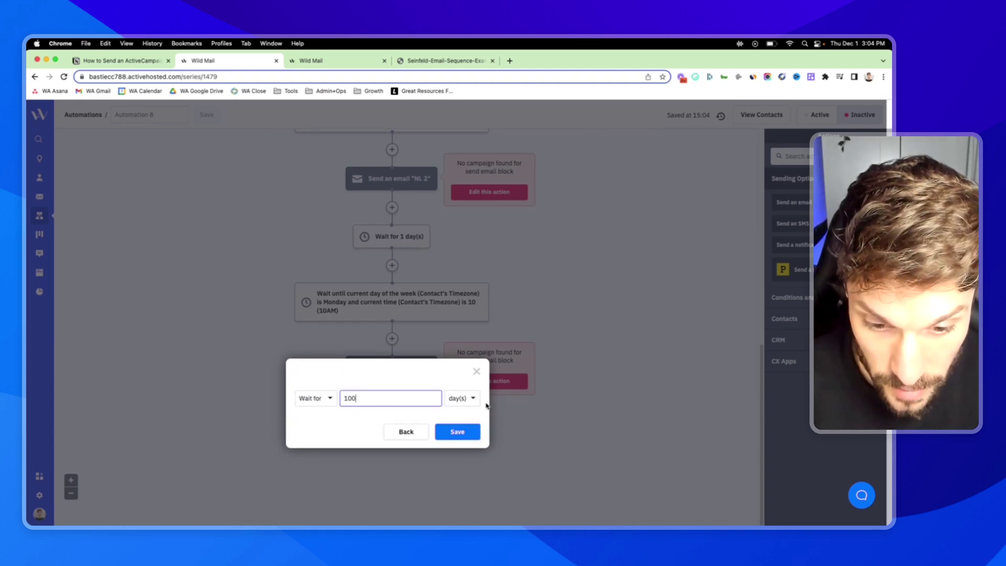
left_click(472, 399)
left_click(463, 491)
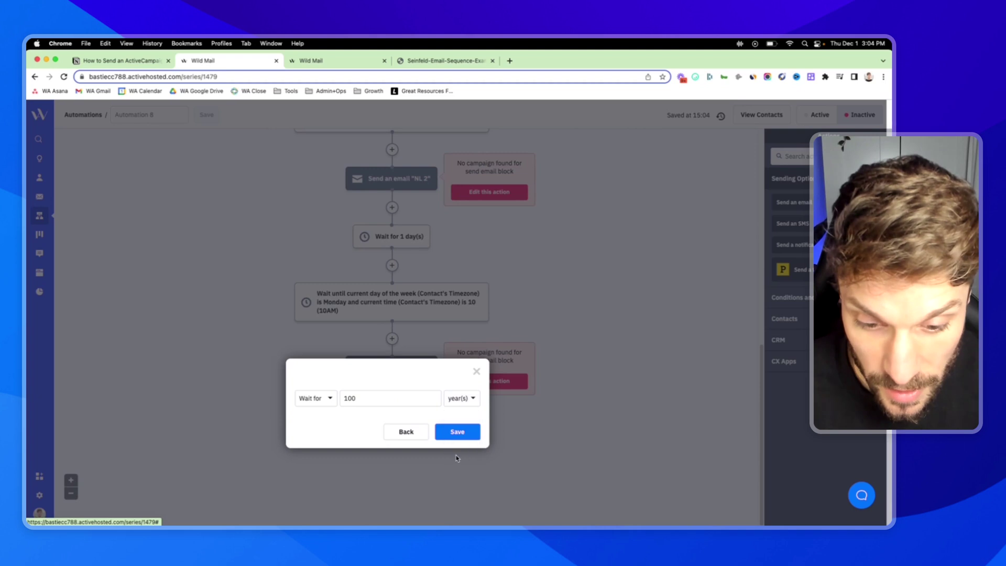
left_click(457, 432)
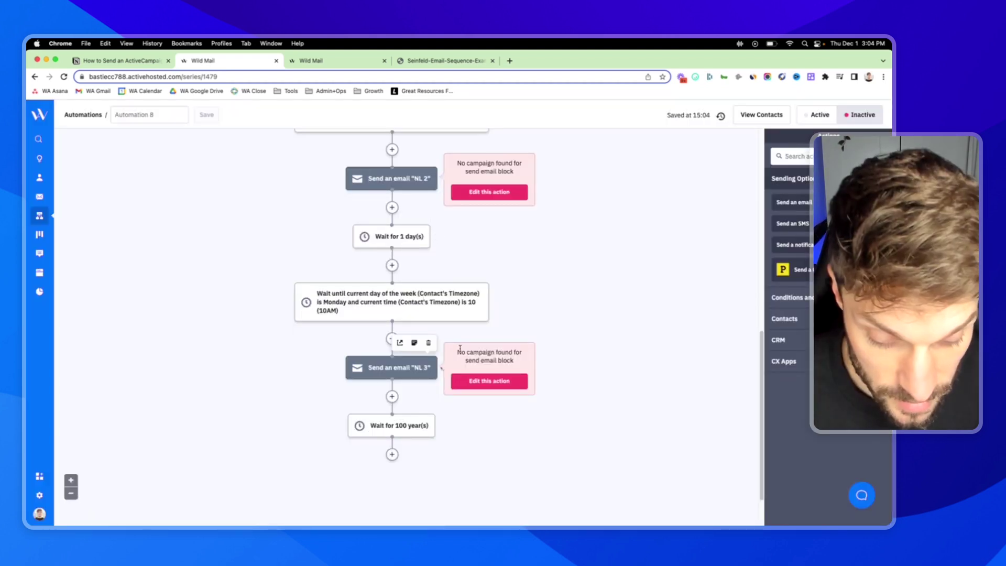
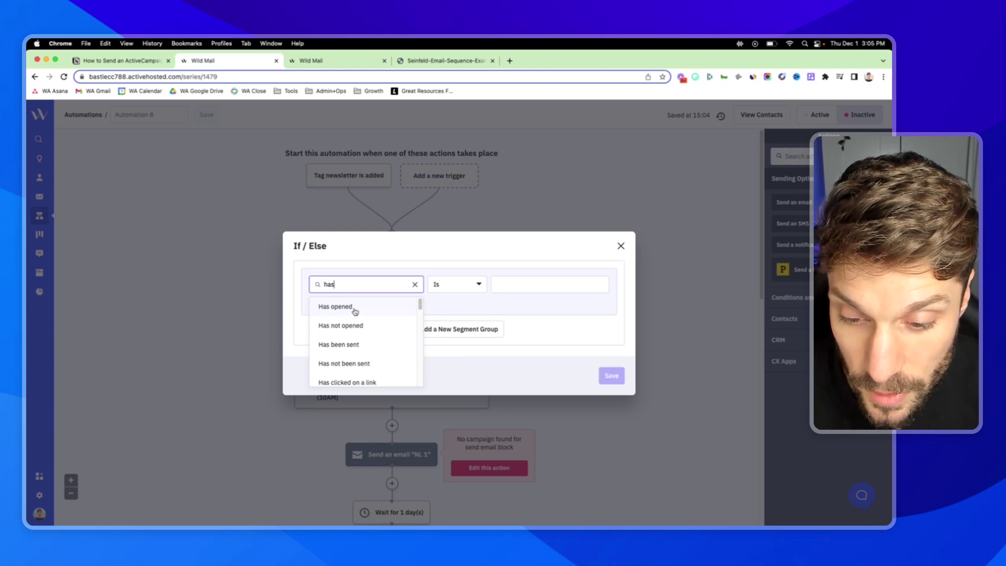
Set the If/Else condition at the start of the automation to Has opened Any email and save it
left_click(355, 312)
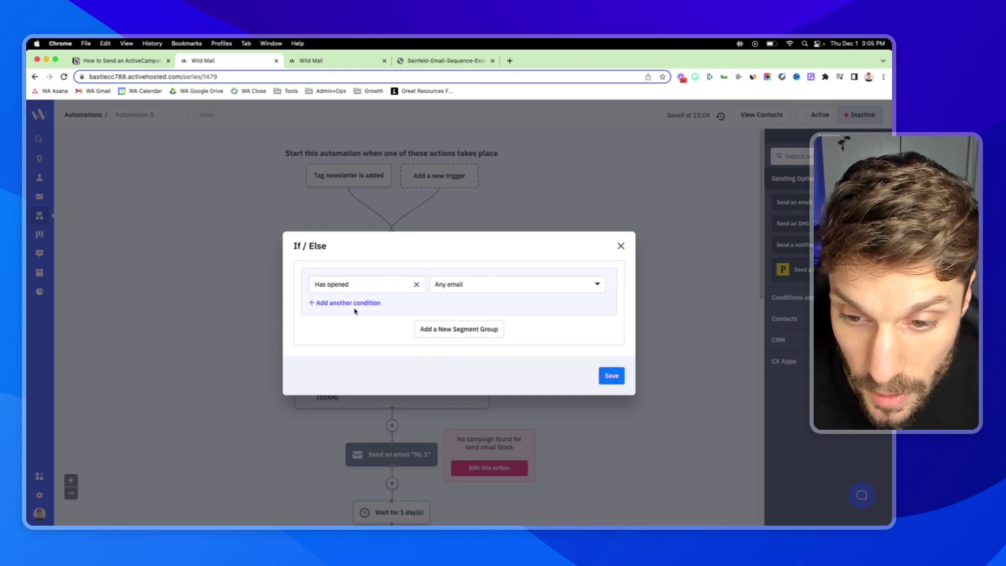
left_click(582, 292)
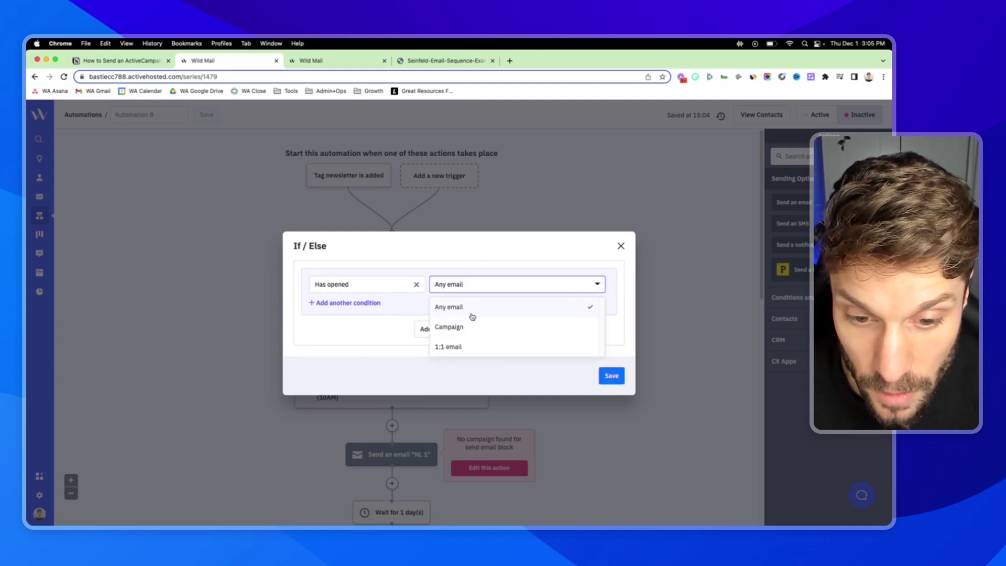
left_click(455, 308)
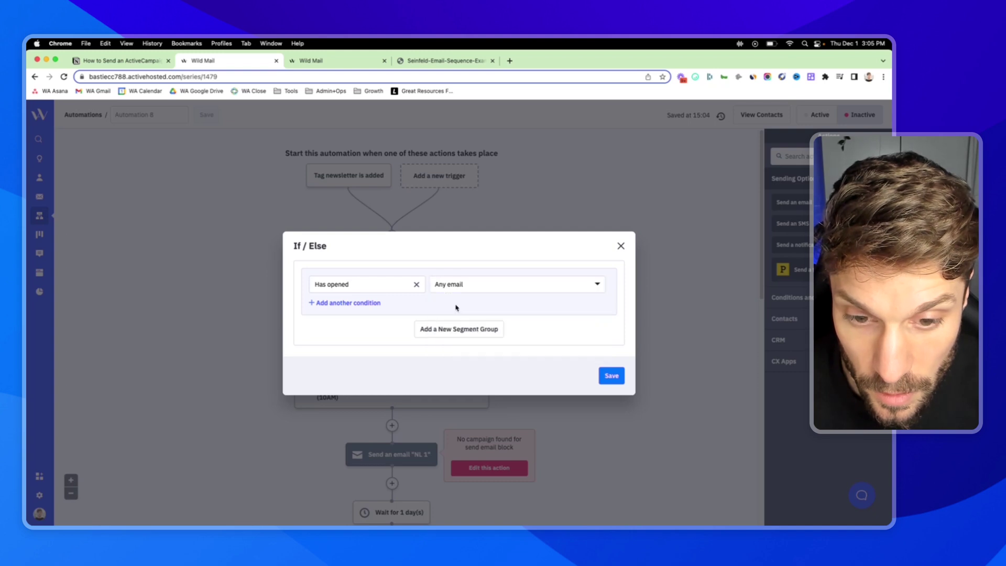
left_click(612, 377)
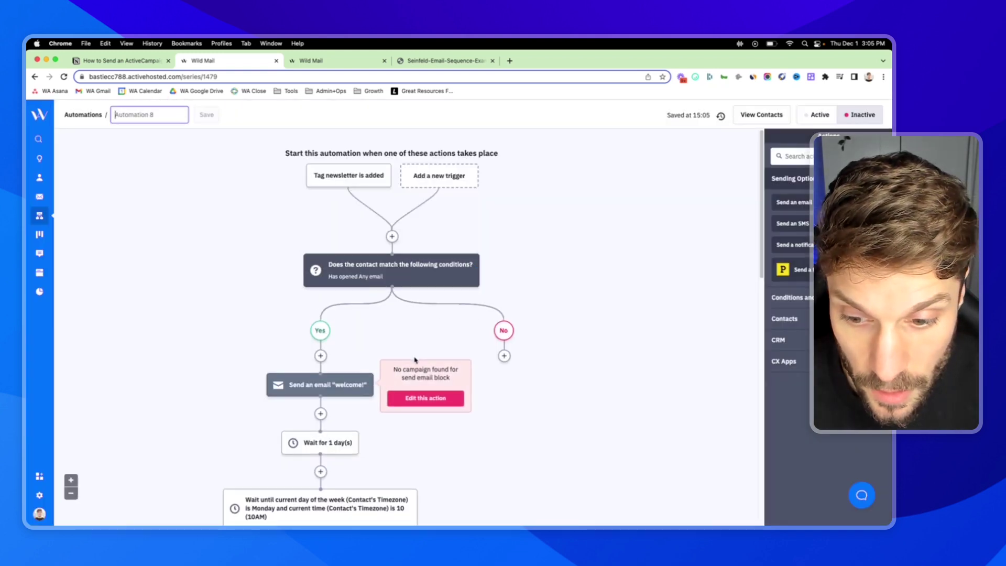
Move the "welcome!" email and all following actions to the No branch, moving waiting contacts to the new Wait action position
scroll(415, 360, "down", 1)
left_click_drag(326, 324, 505, 304)
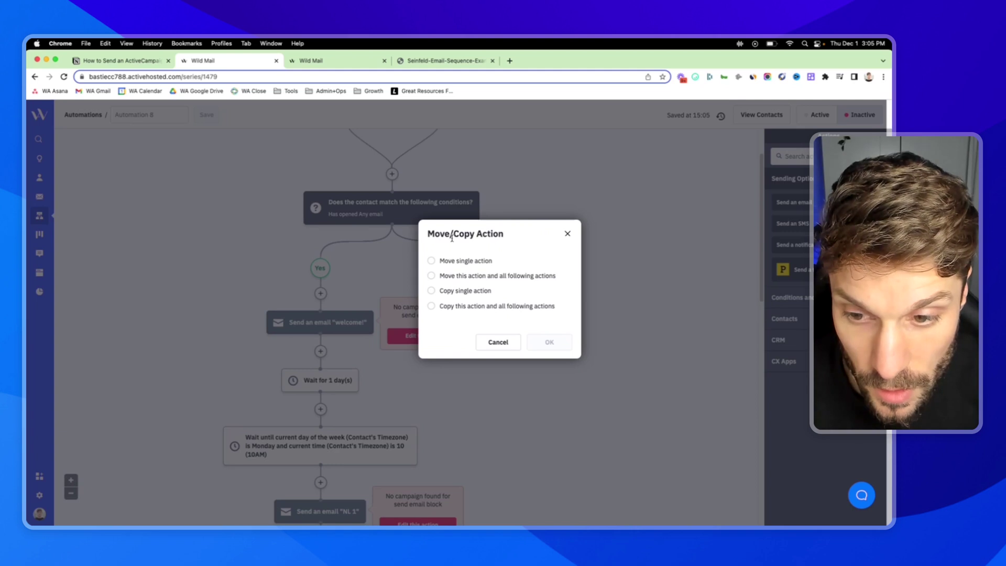
left_click(453, 278)
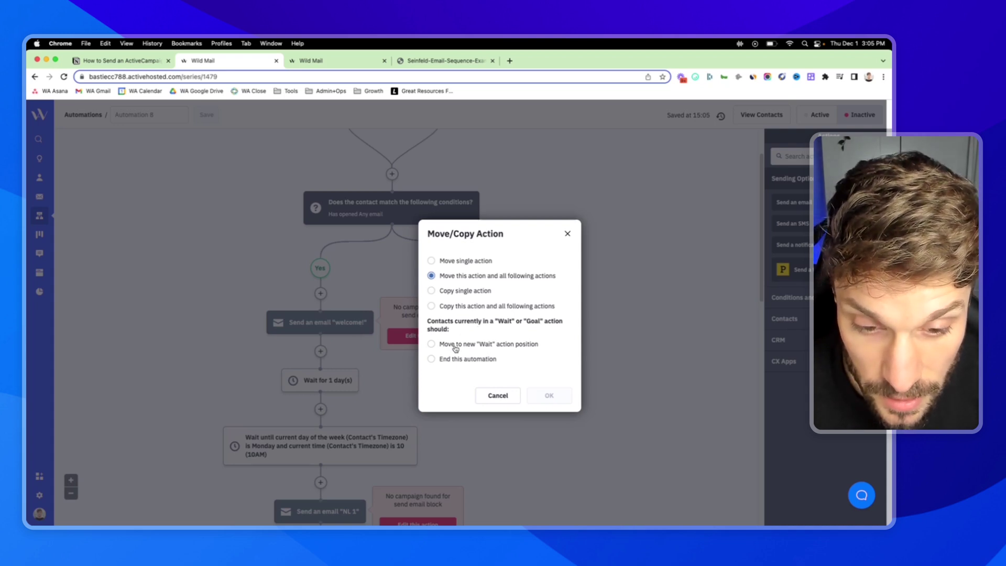
left_click(431, 345)
left_click(551, 396)
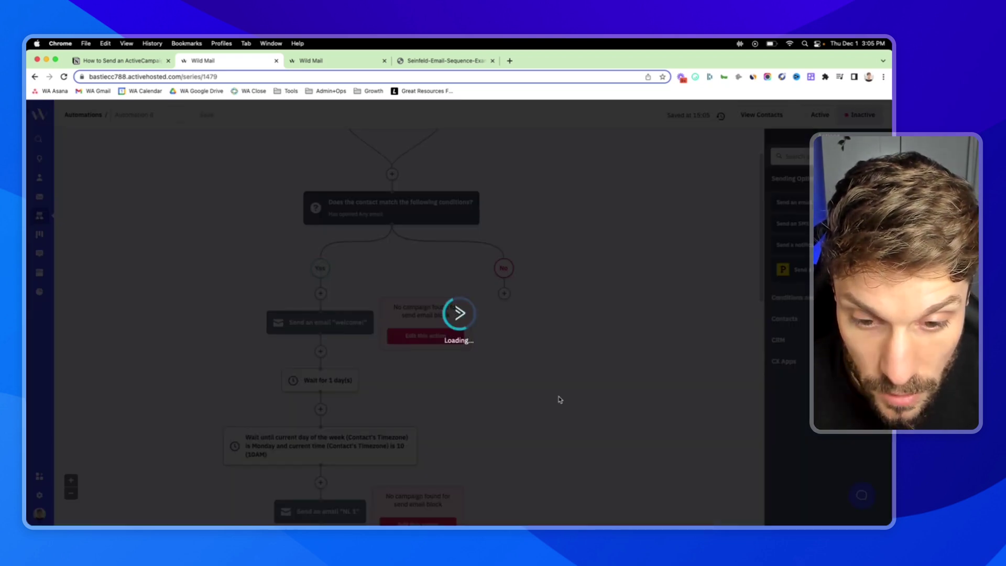
Add a Go to action on the Yes branch and connect it to the first Monday 10AM wait on the No branch
scroll(315, 265, "down", 1)
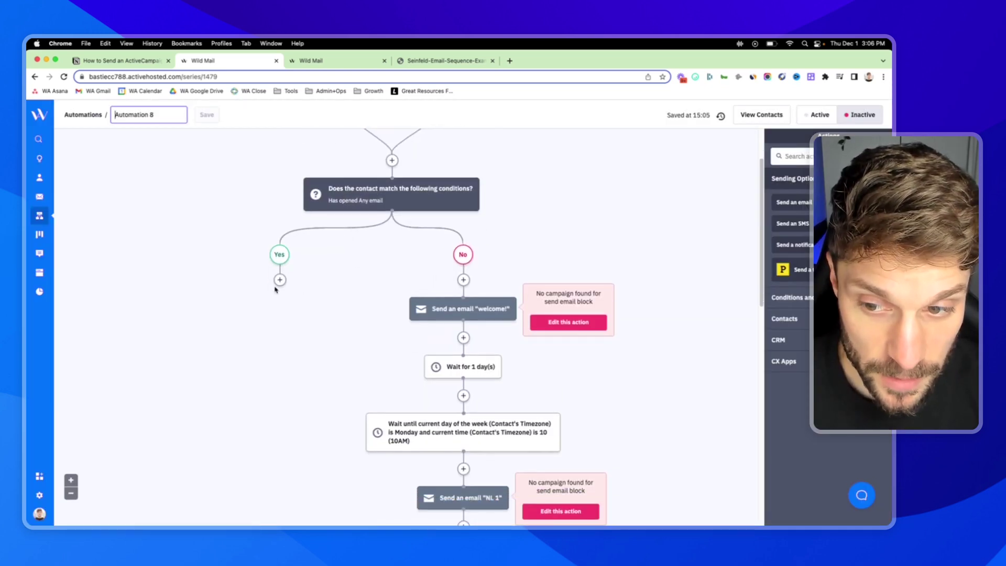
left_click(280, 281)
left_click(349, 197)
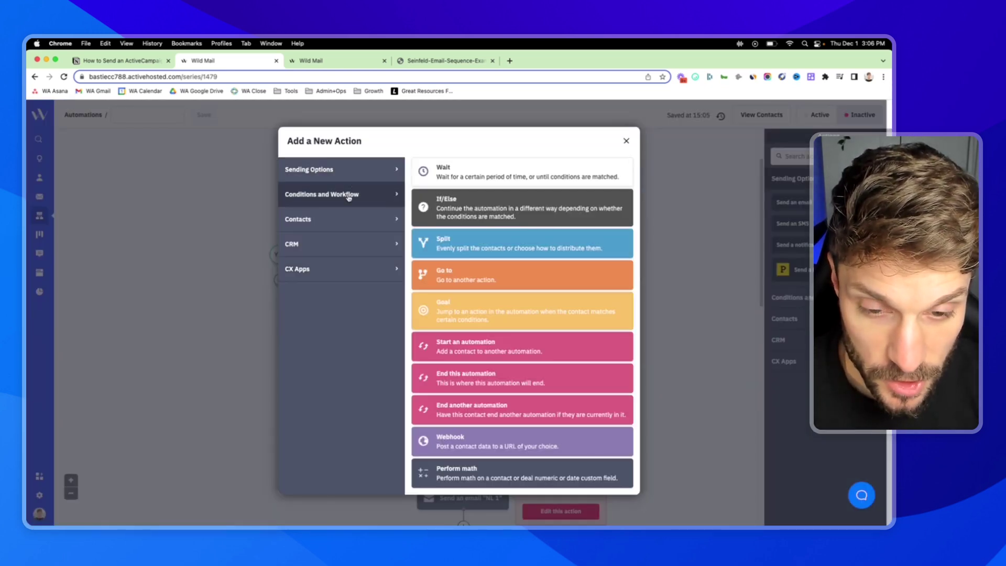
left_click(468, 275)
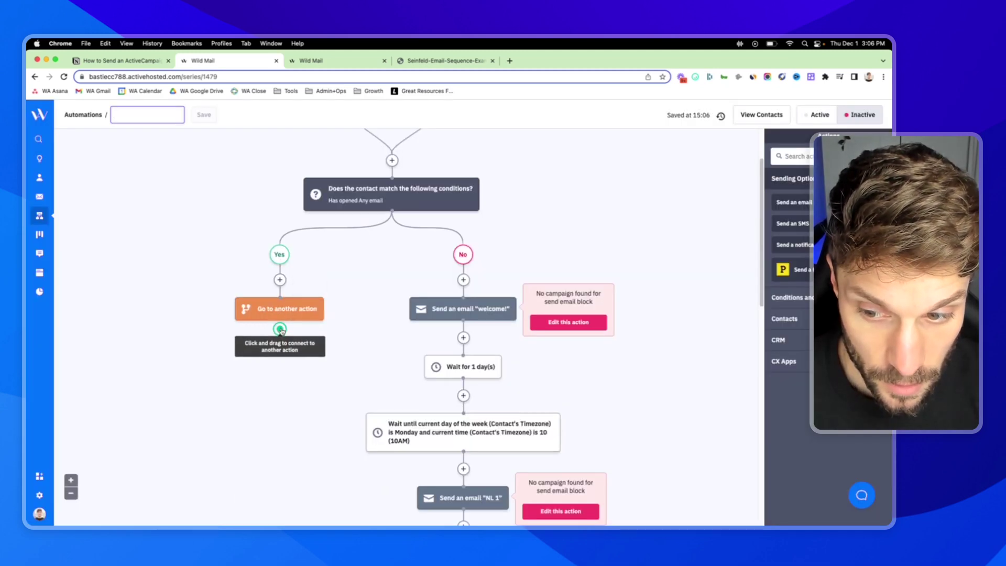
left_click_drag(280, 329, 467, 307)
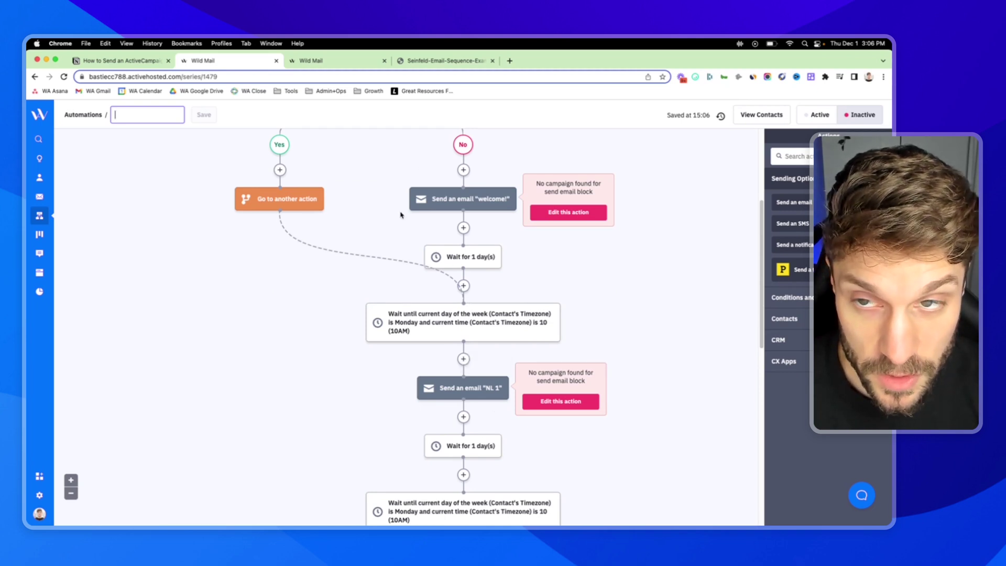
Change the If/Else condition at the start of the automation to Has opened Campaign and browse the available campaigns
scroll(475, 197, "up", 5)
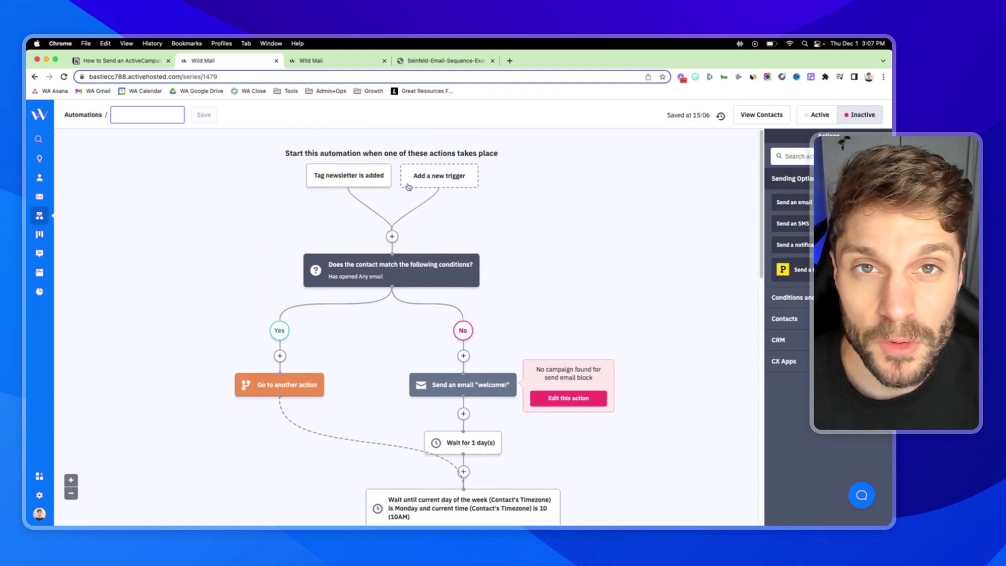
mouse_move(379, 171)
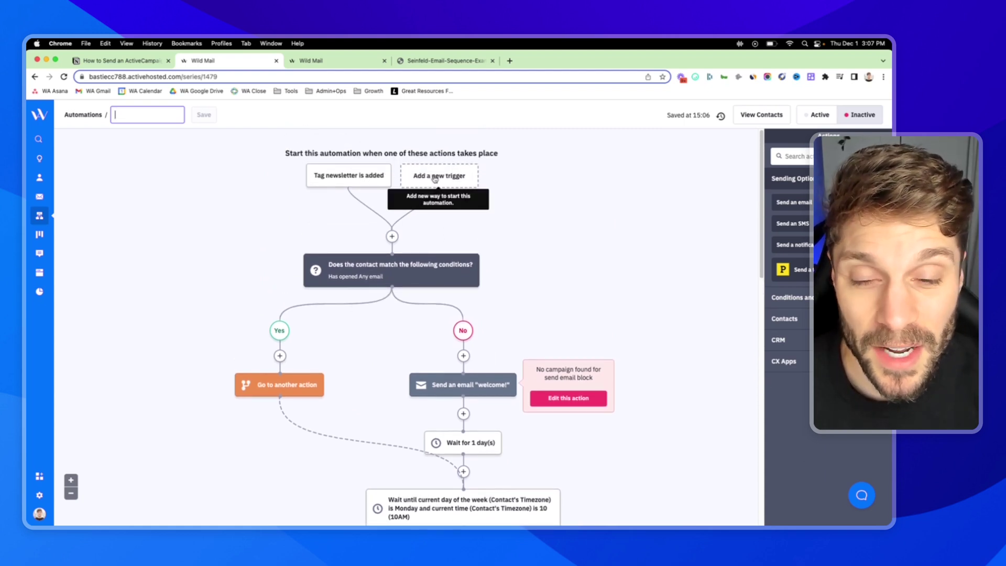
mouse_move(465, 398)
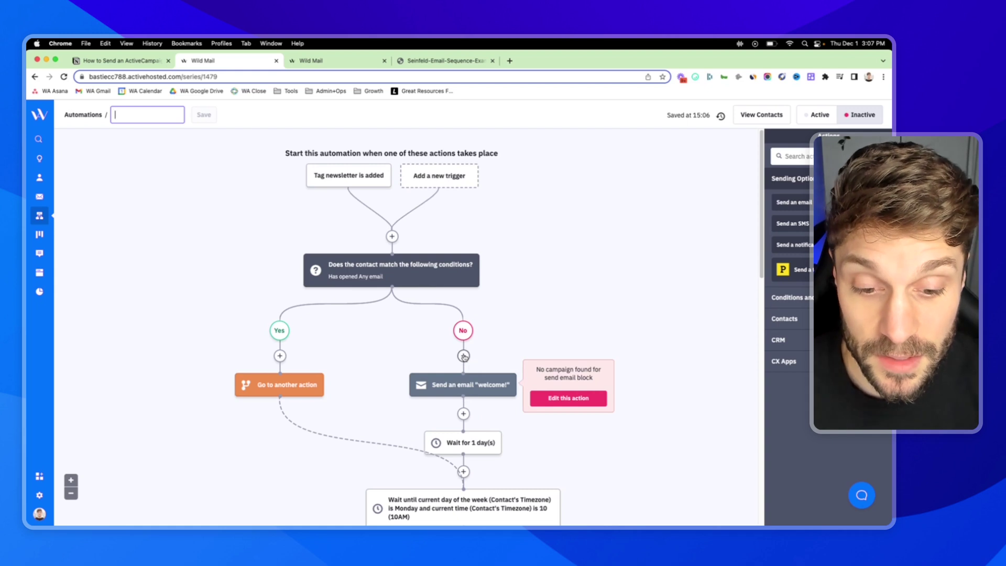
scroll(464, 357, "down", 3)
scroll(477, 382, "up", 3)
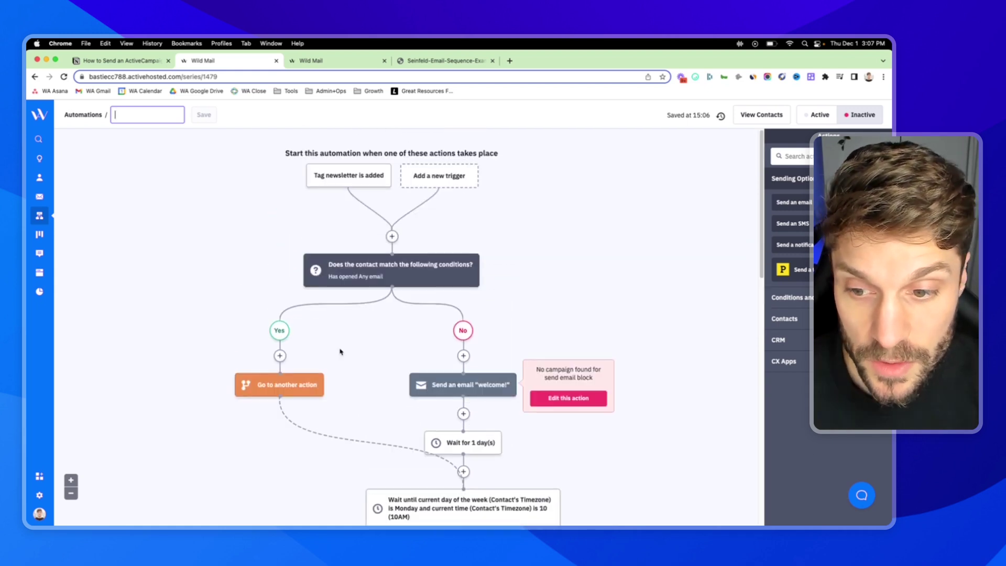
left_click(370, 271)
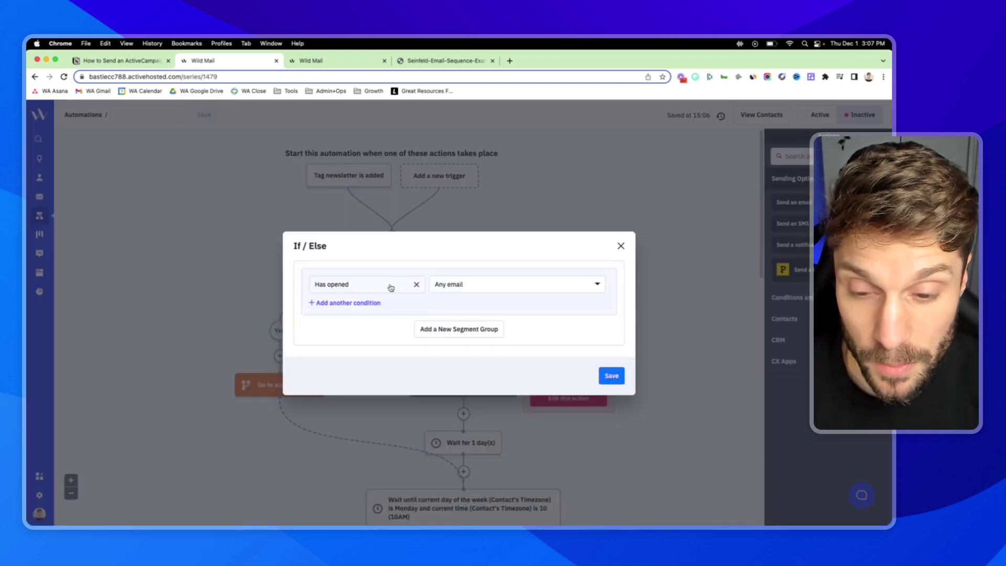
left_click(524, 286)
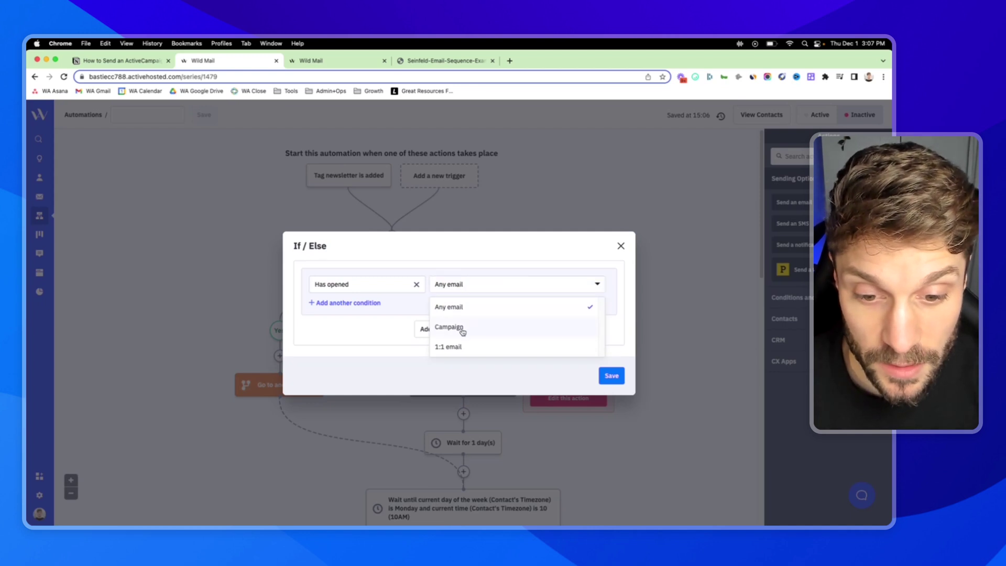
left_click(462, 331)
left_click(564, 283)
scroll(565, 335, "down", 5)
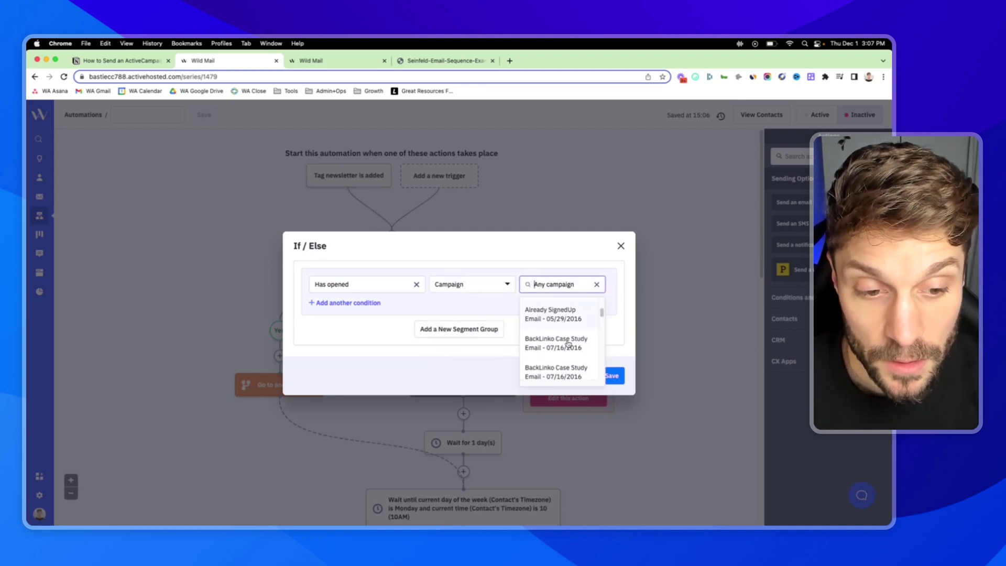
scroll(568, 344, "up", 5)
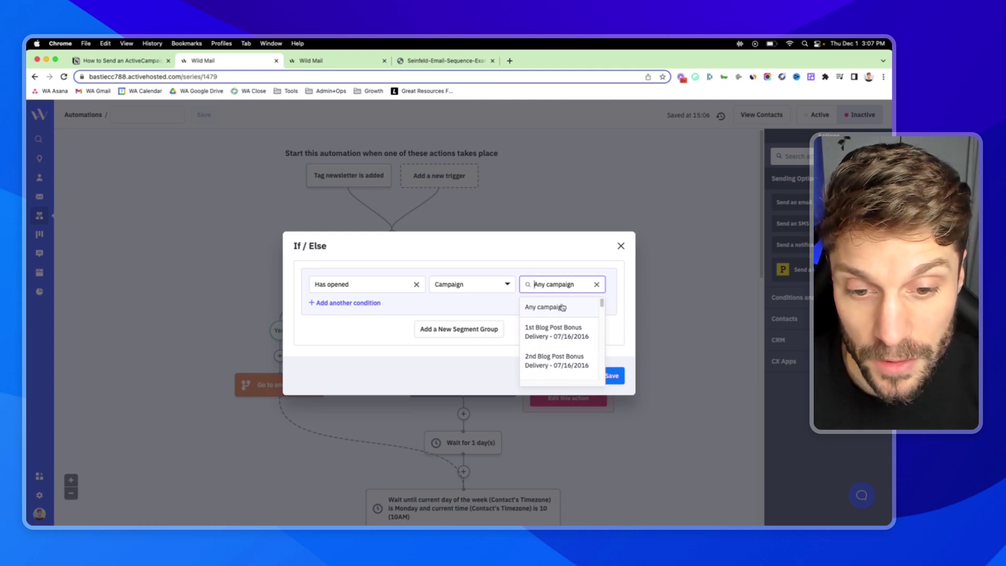
left_click(548, 270)
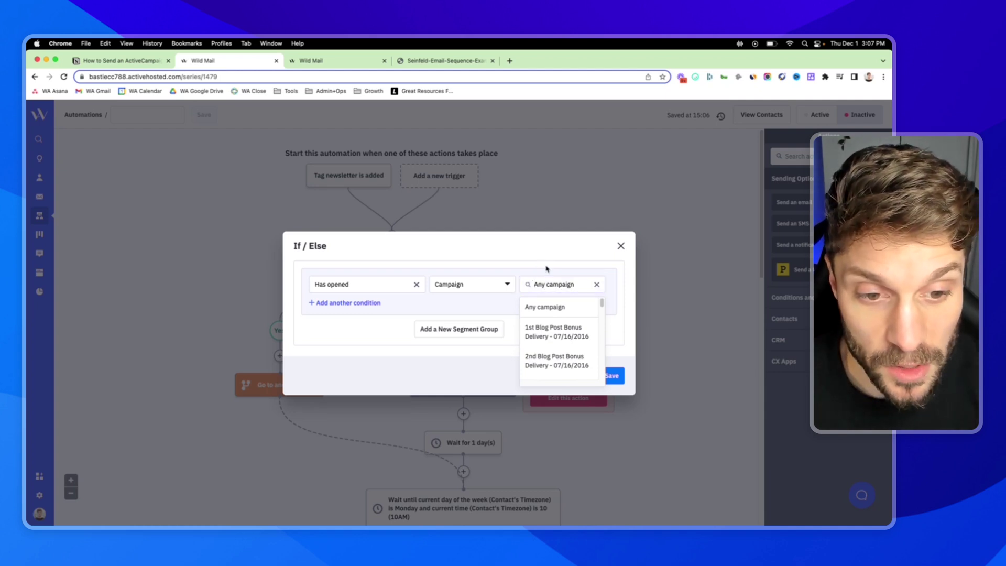